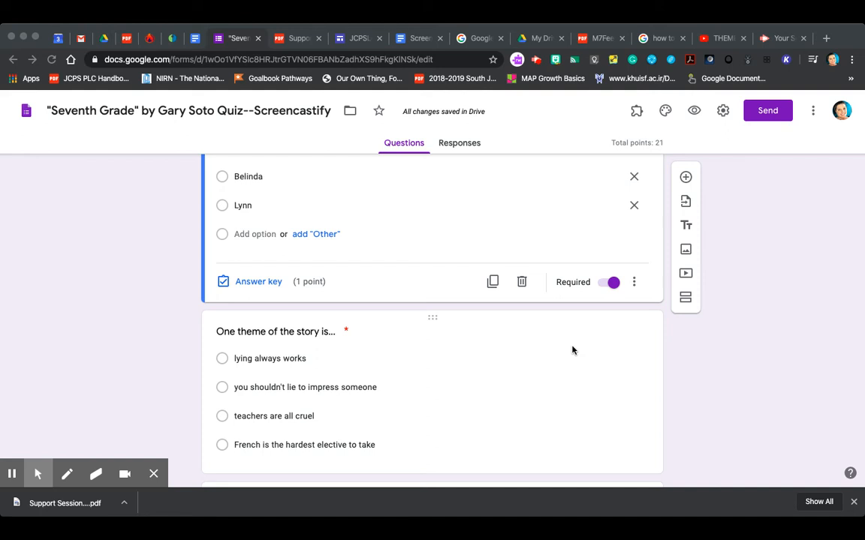
Review the quiz from its title section through the student information fields to the first question of Multiple Choice Part 1.
scroll(572, 350, "up", 15)
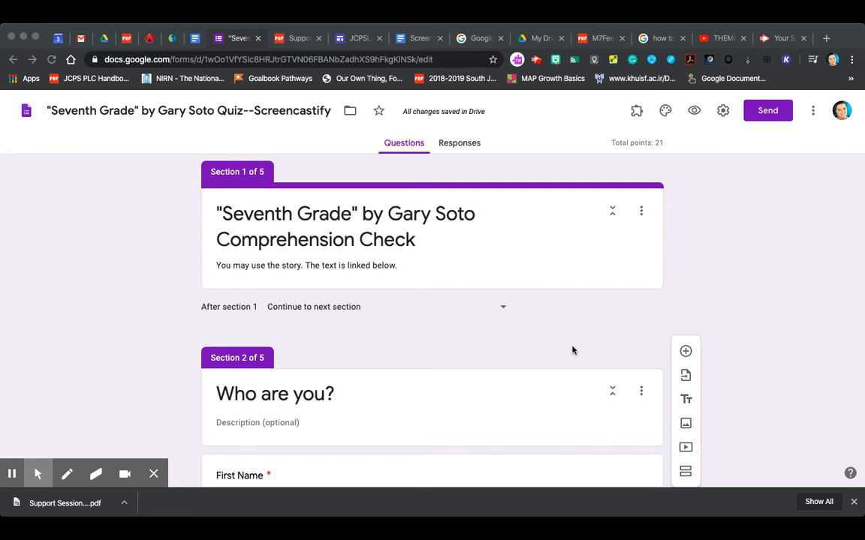
scroll(572, 350, "down", 4)
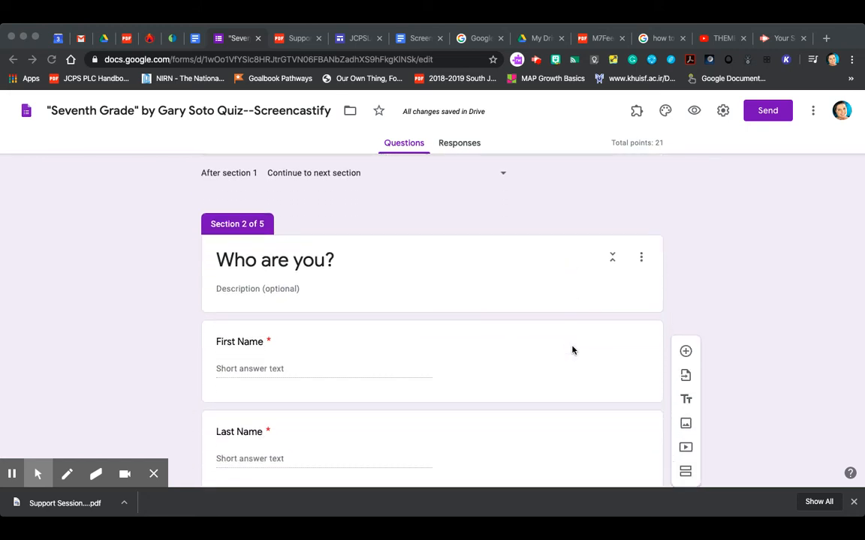
left_click(566, 499)
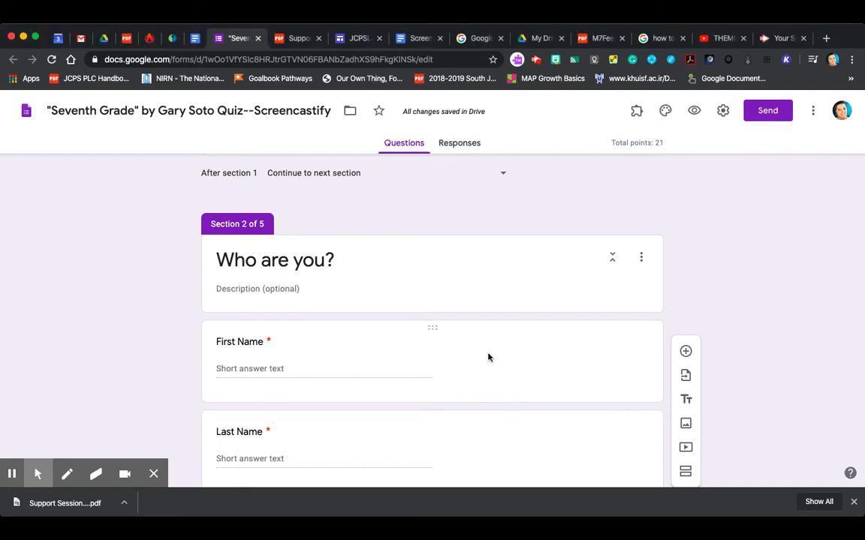
scroll(488, 357, "down", 6)
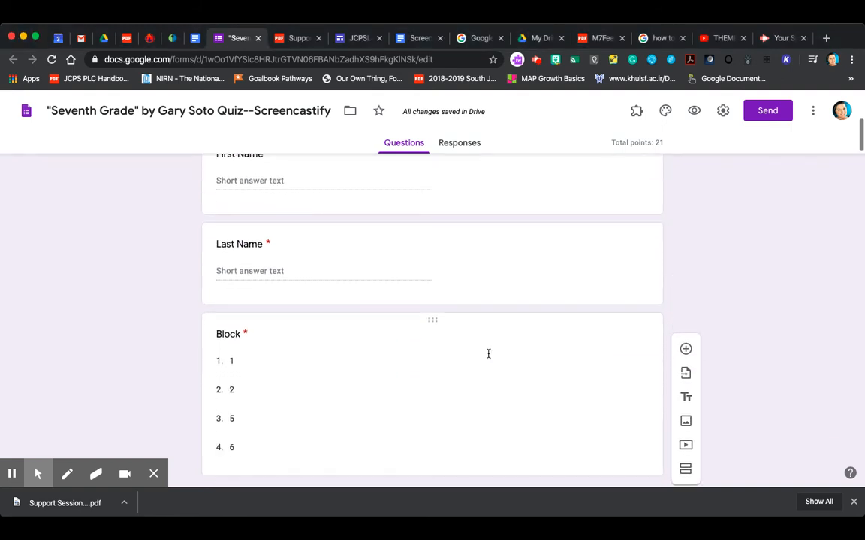
scroll(488, 354, "down", 6)
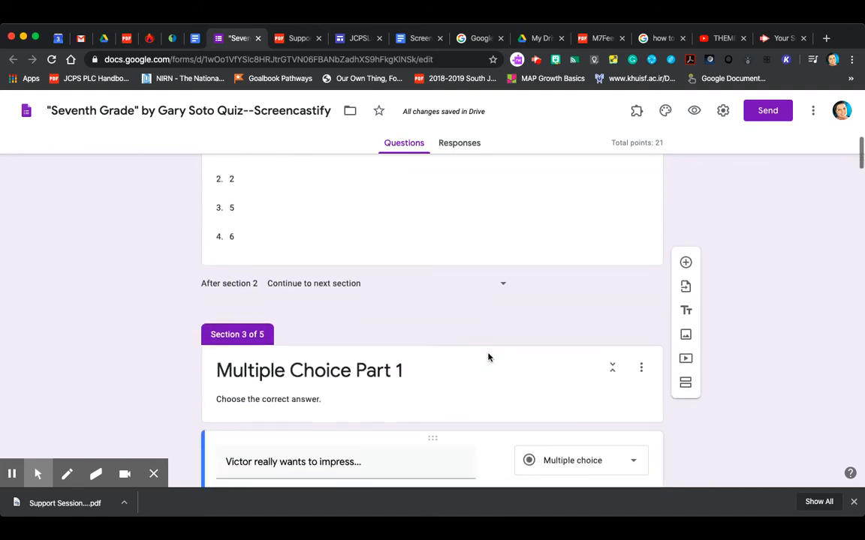
scroll(488, 353, "down", 5)
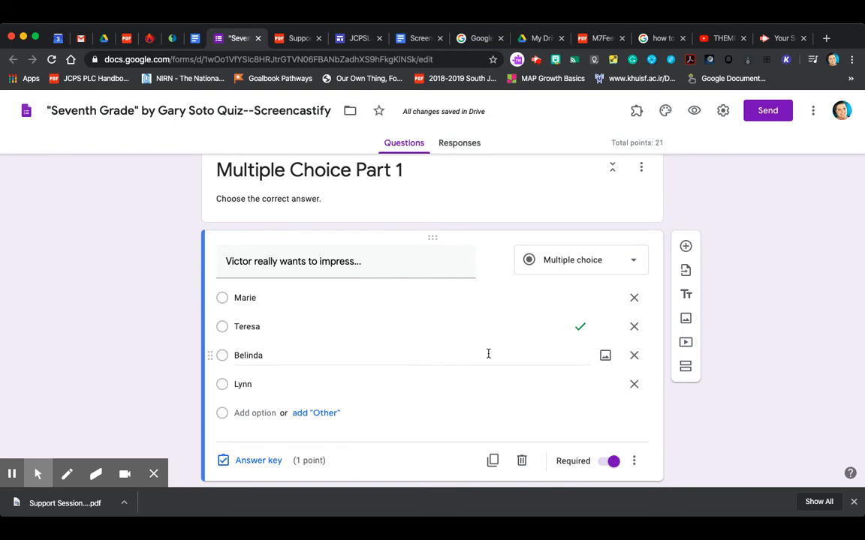
scroll(488, 353, "down", 2)
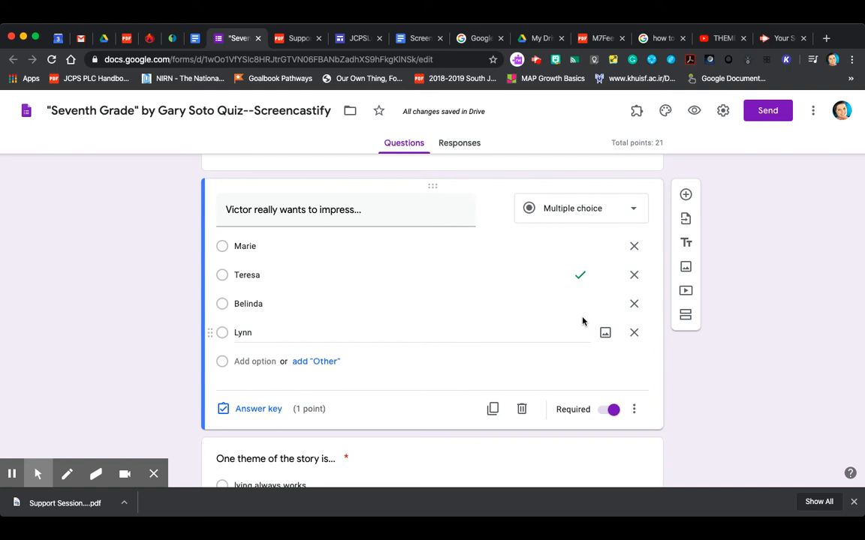
Add a new section directly after the first multiple-choice question in section 3.
left_click(686, 317)
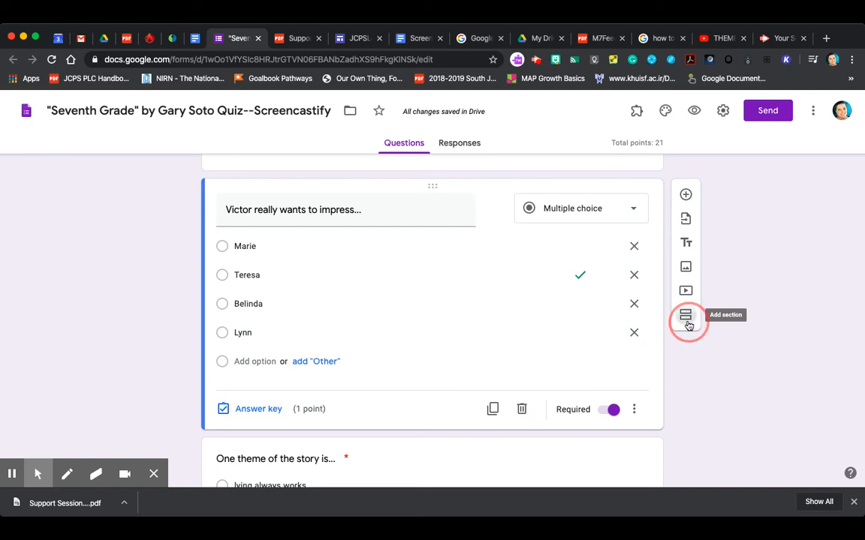
scroll(384, 357, "up", 3)
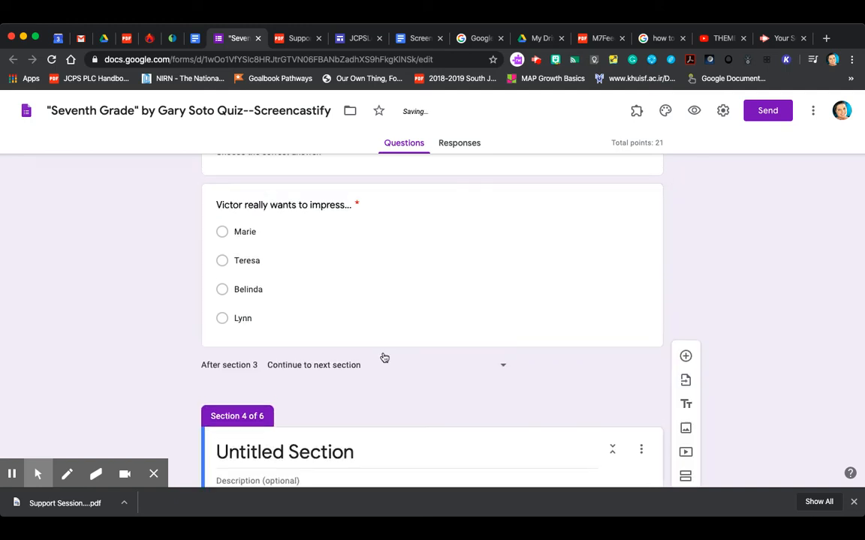
scroll(384, 355, "down", 6)
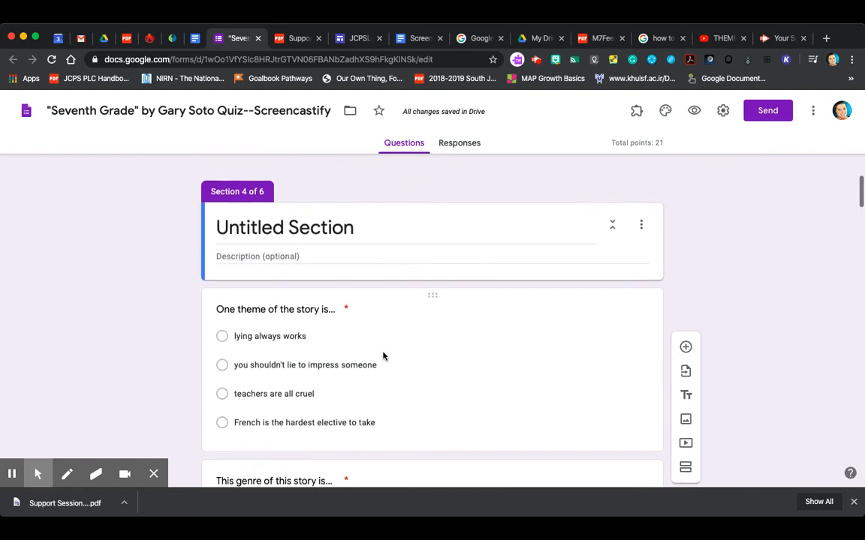
scroll(382, 355, "up", 2)
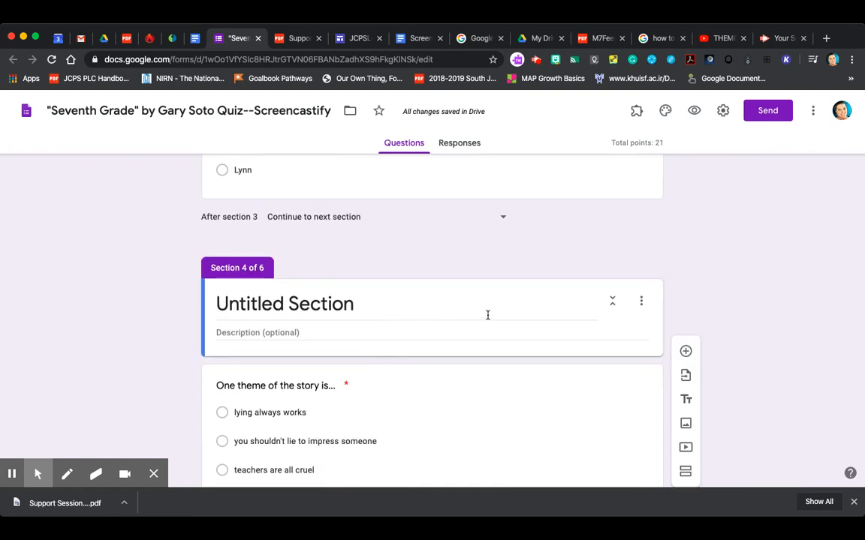
scroll(480, 318, "down", 3)
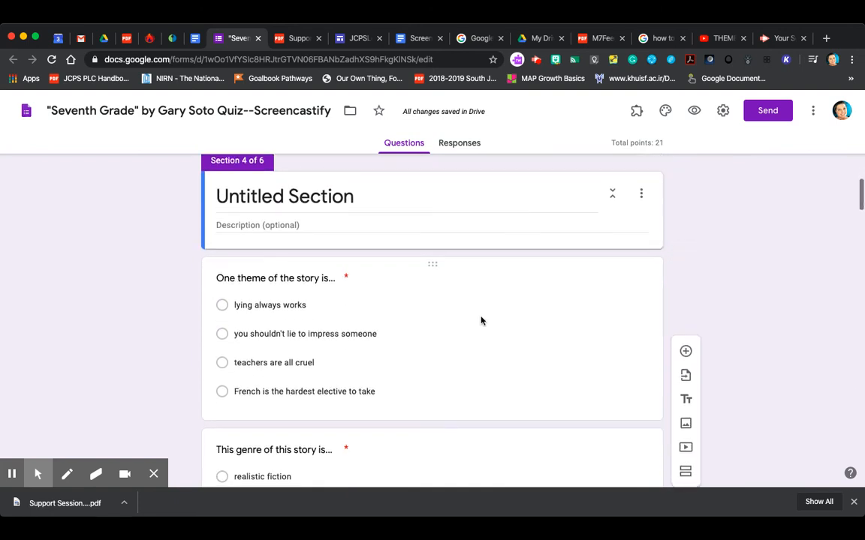
scroll(481, 317, "up", 2)
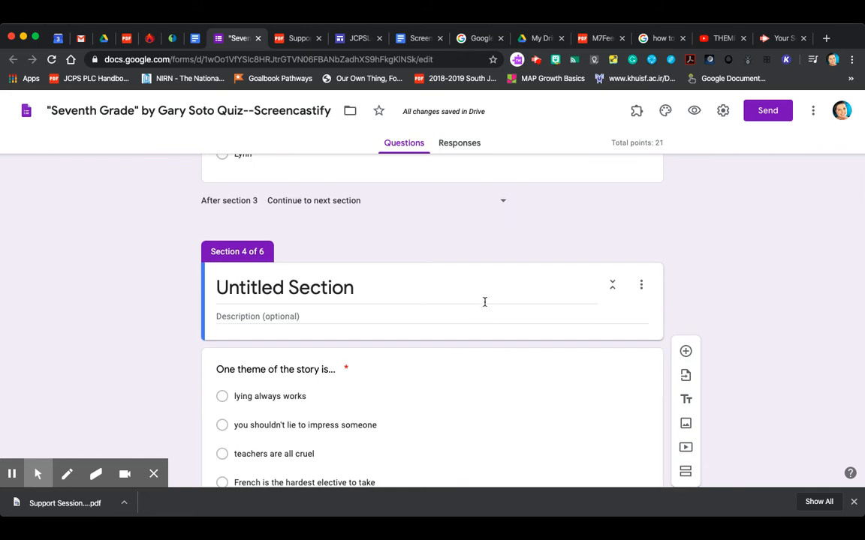
Add another section after the empty section 4, so the theme question falls into section 5.
left_click(481, 297)
left_click(685, 376)
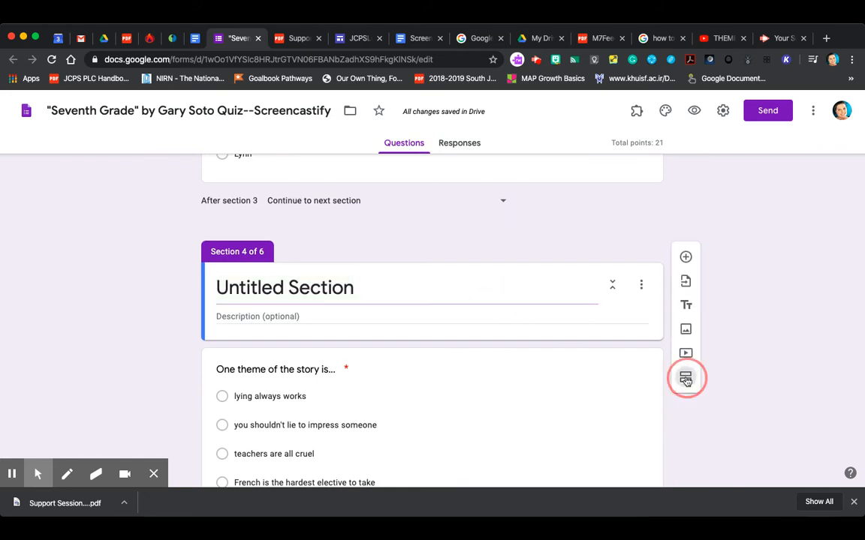
scroll(527, 361, "down", 3)
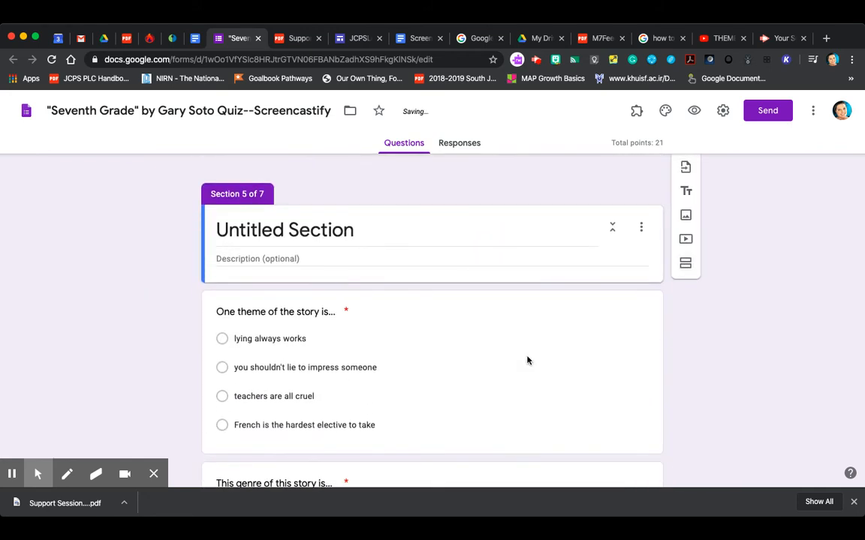
scroll(527, 358, "up", 3)
scroll(527, 359, "down", 3)
scroll(527, 359, "up", 5)
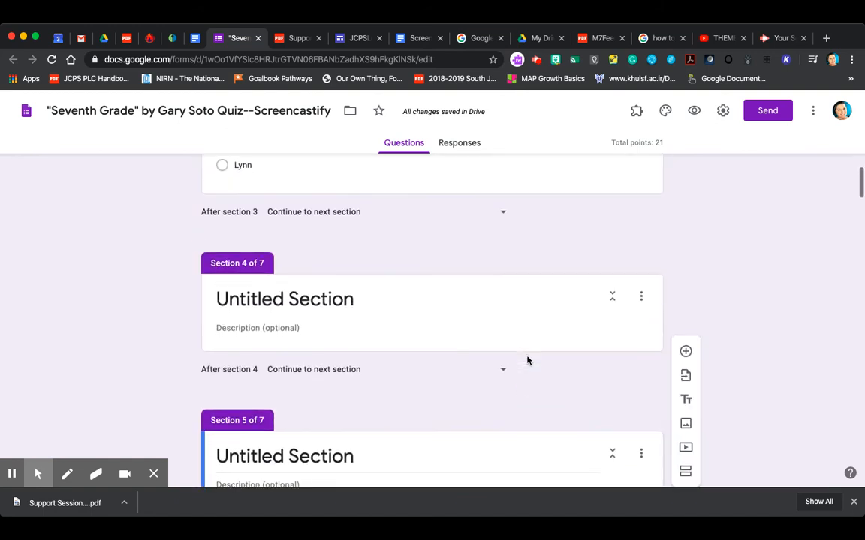
Replace the title of the empty section 4 with "Hold up".
scroll(463, 322, "up", 3)
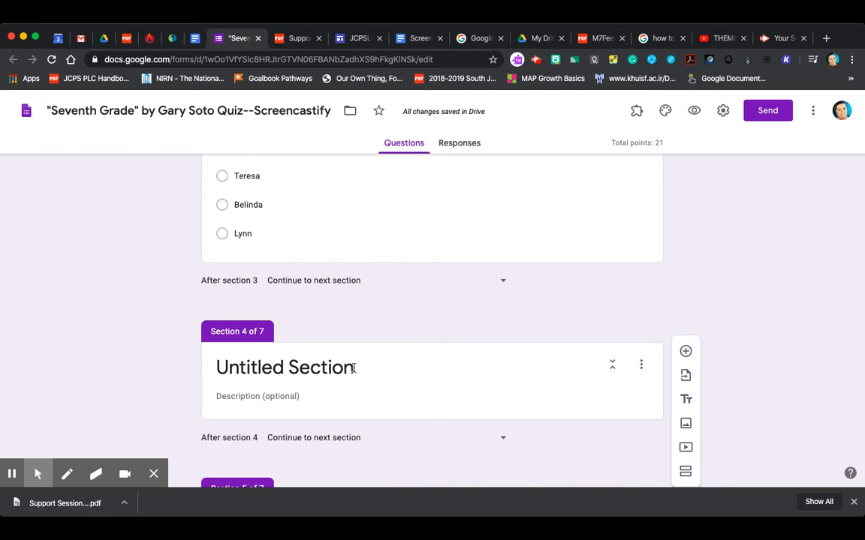
left_click(353, 369)
key("BackSpace")
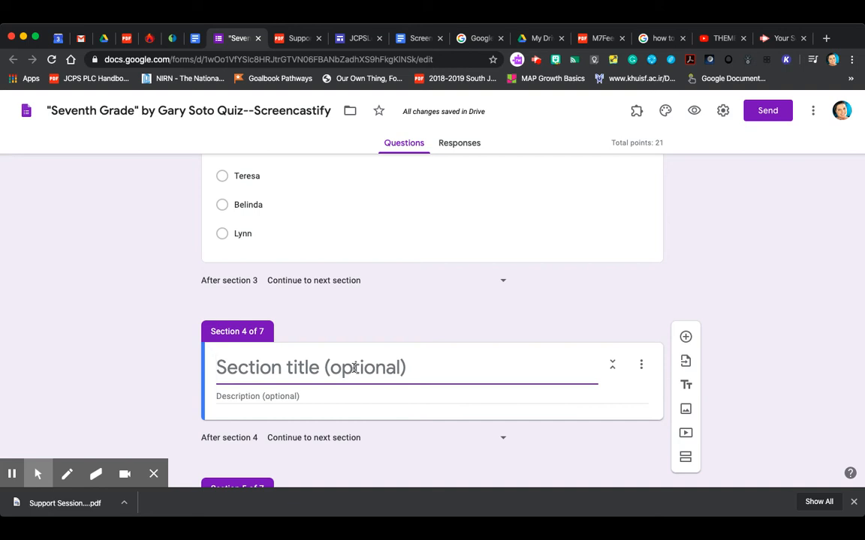
type("Hold up")
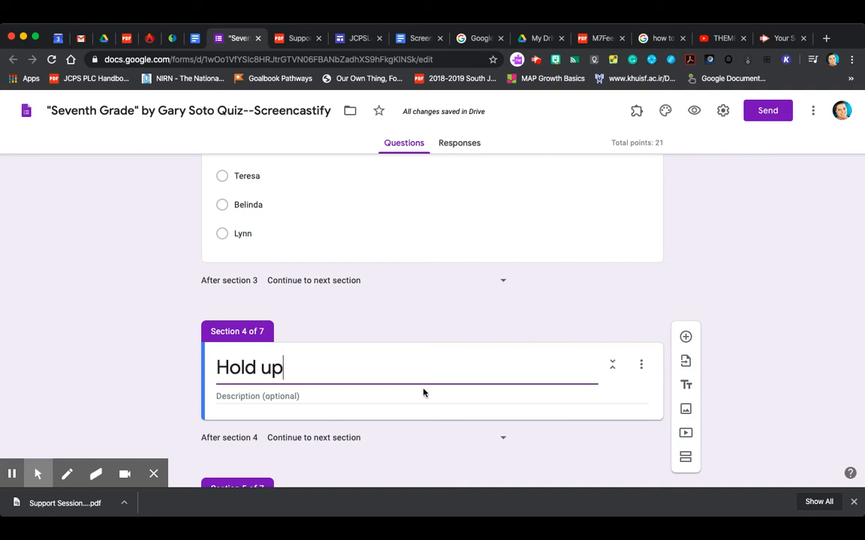
Describe section 4: "Here is a copy of the text as well as a video of someone reading it aloud. Check it out before trying this question again.".
left_click(382, 397)
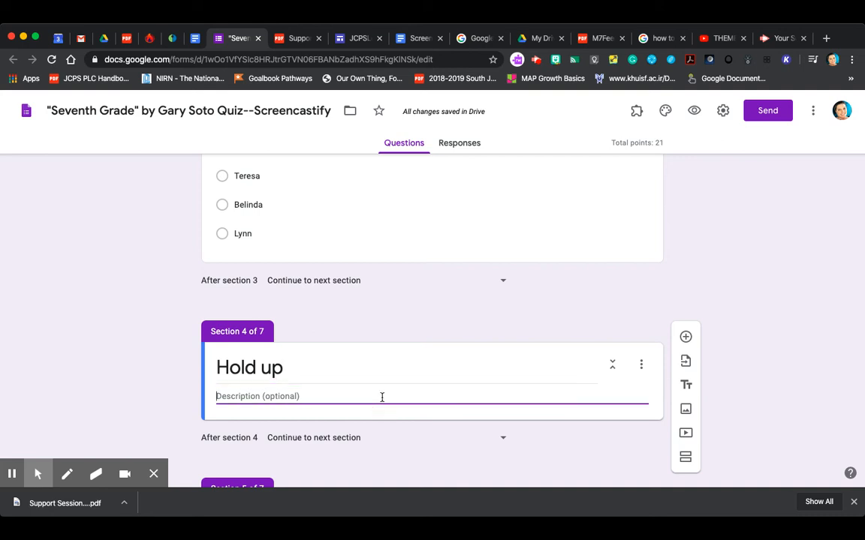
type("Here is")
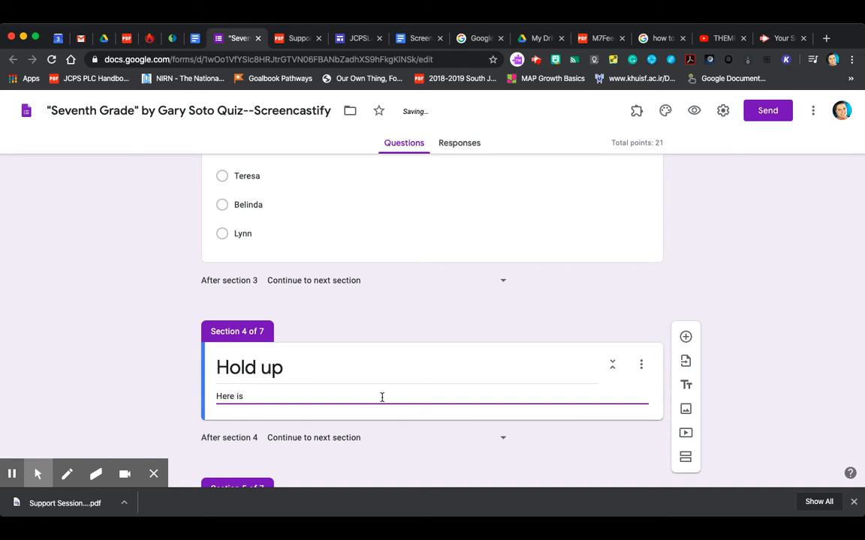
type(" a copy of hte")
key("BackSpace")
key("BackSpace")
key("BackSpace")
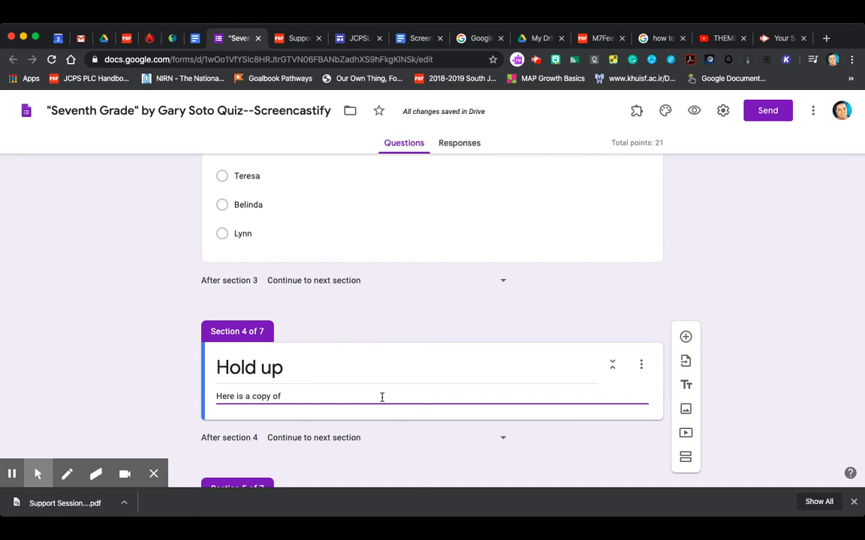
type("the text as well as a video")
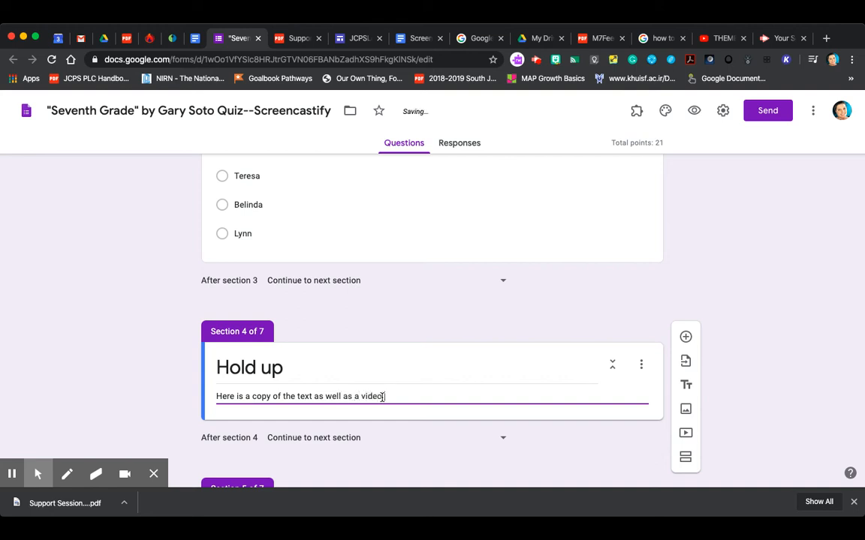
type(" of someone reading it al")
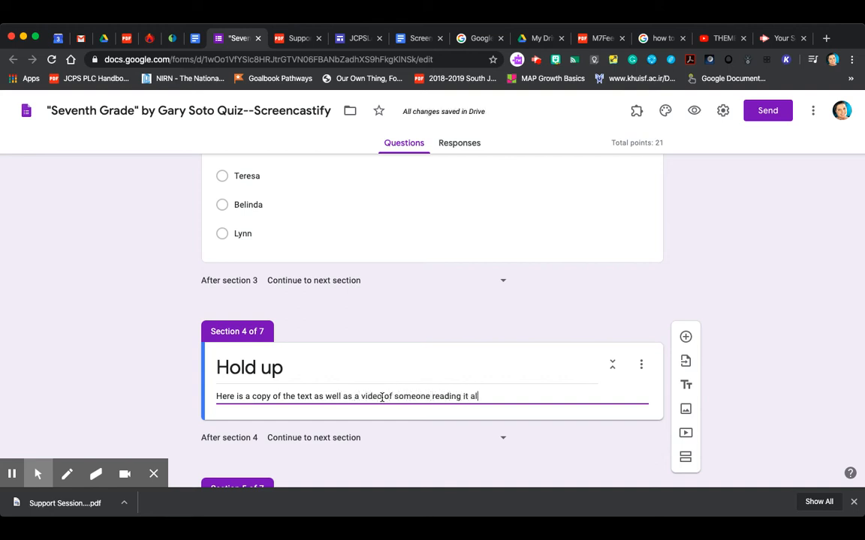
type("oud. Check it out before t")
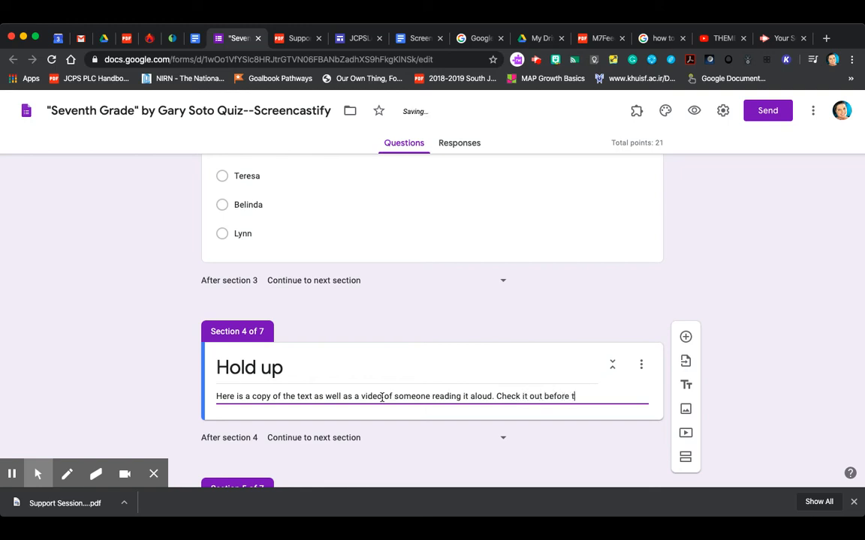
type("rying this question again.")
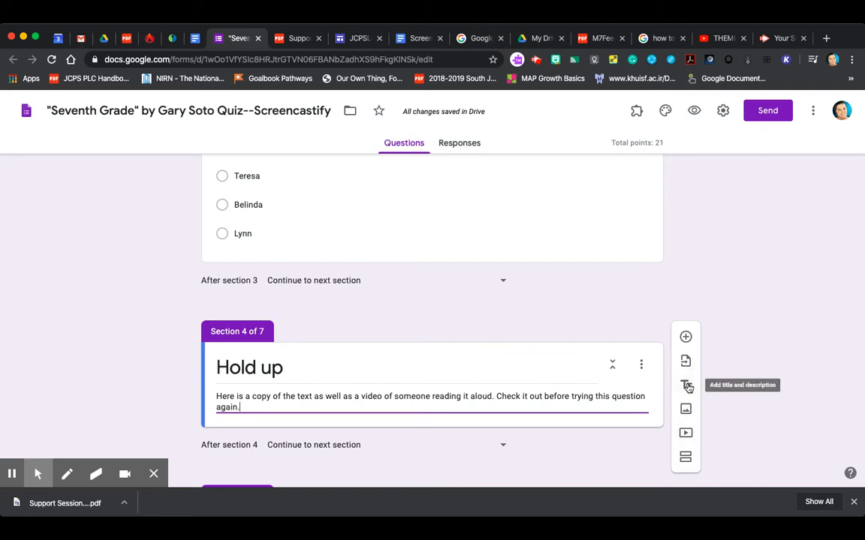
Start adding a video to the "Hold up" section and search YouTube for "seventh grade gary soto".
left_click(686, 433)
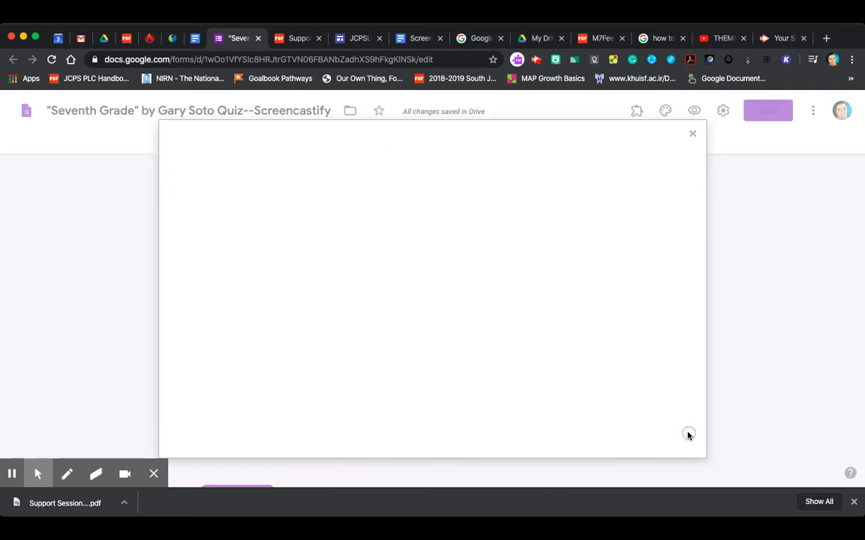
left_click(275, 205)
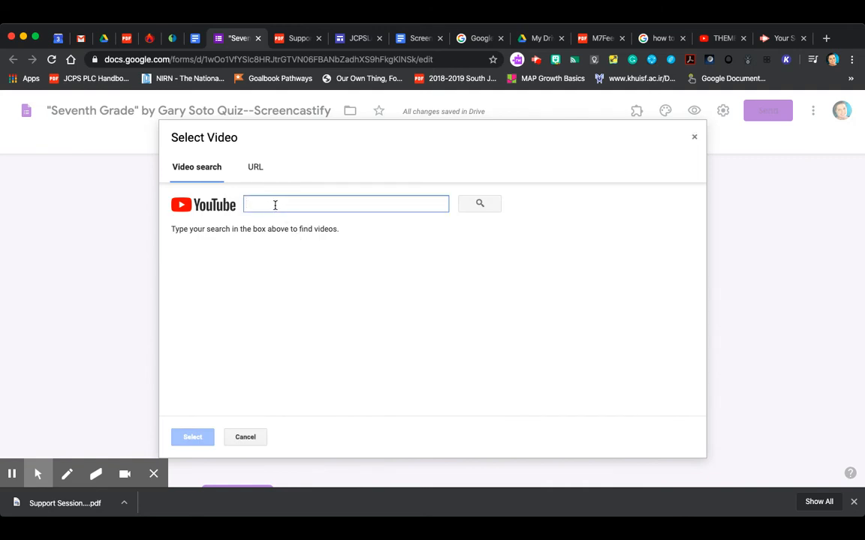
type("se")
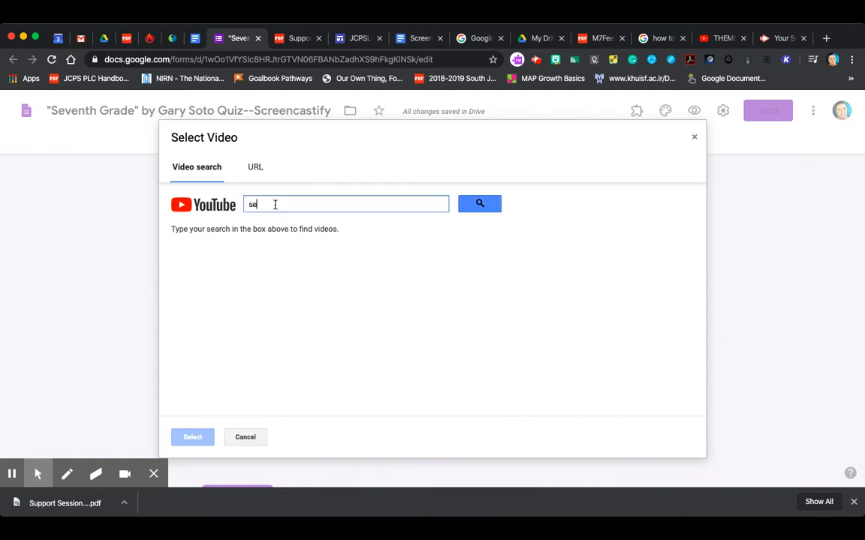
type("venth grade gary soto")
key("Return")
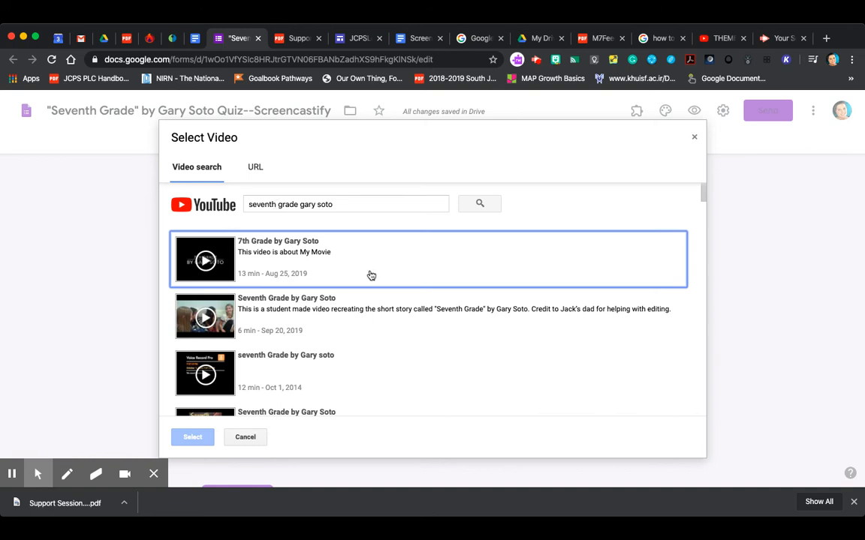
Insert the 12-minute "Seventh Grade by Gary Soto" video dated Sep 4, 2019 into the "Hold up" section.
scroll(301, 334, "down", 3)
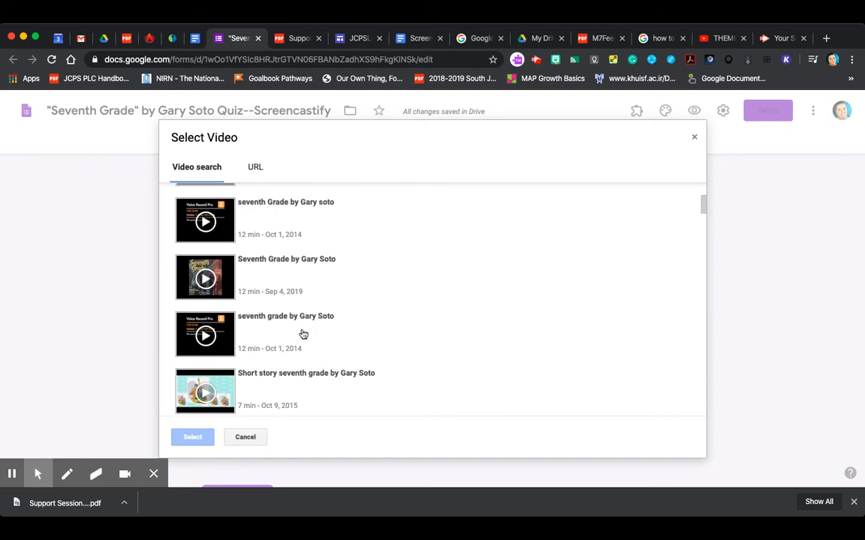
scroll(303, 334, "up", 3)
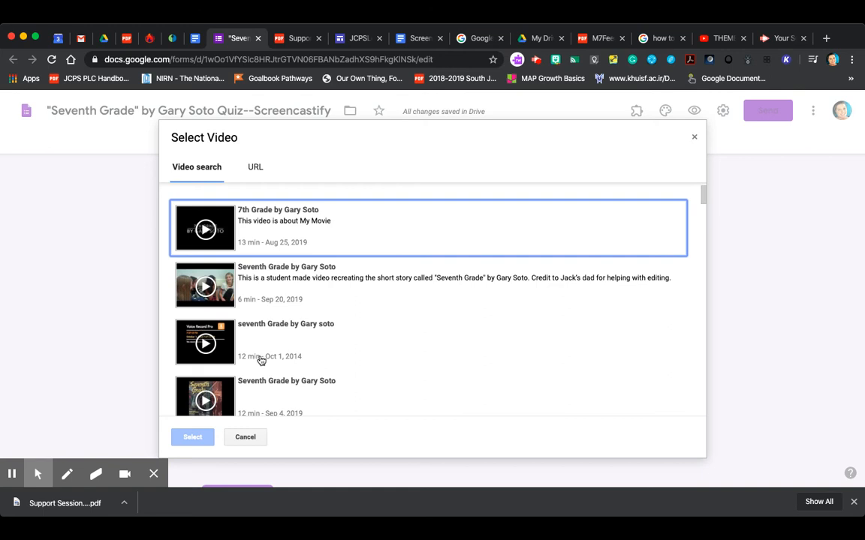
scroll(272, 336, "down", 1)
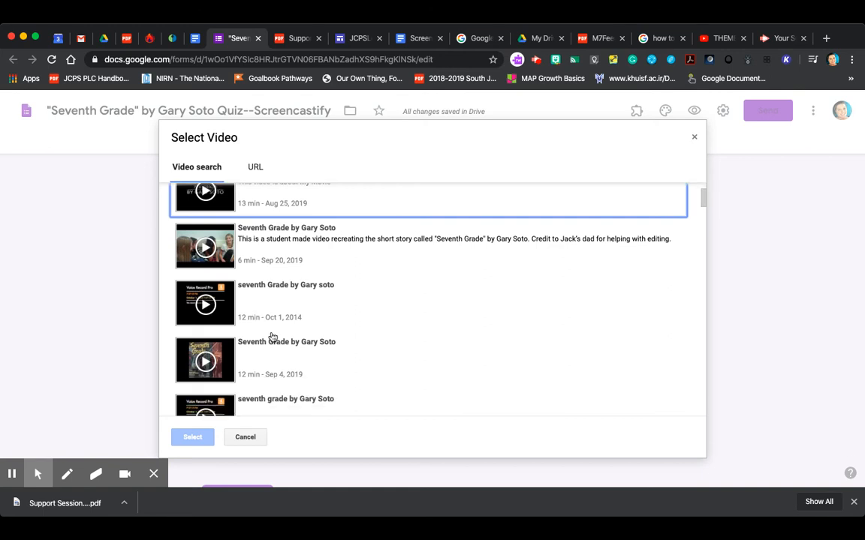
left_click(216, 365)
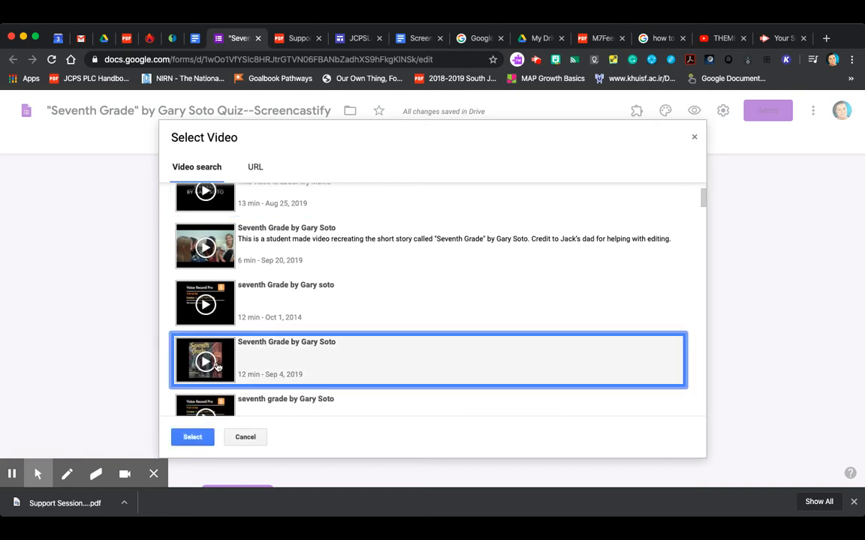
left_click(186, 440)
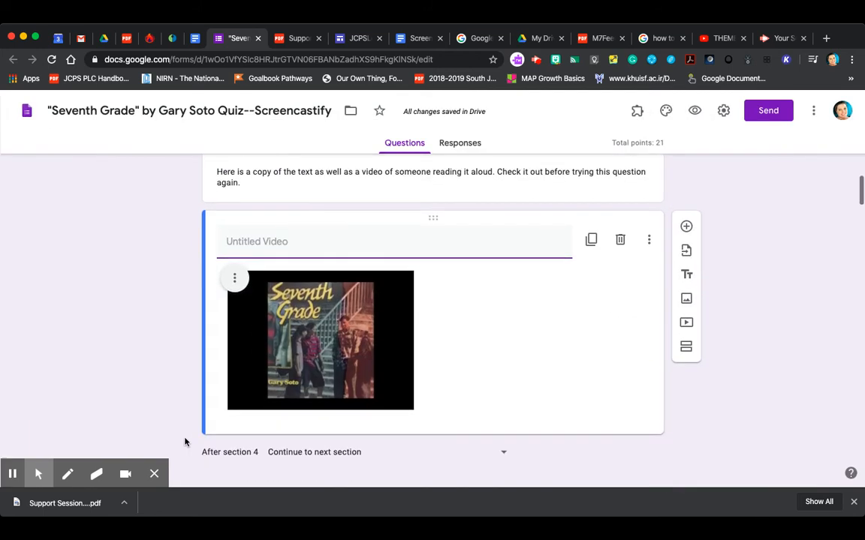
Enlarge the video in the "Hold up" section and title it "Seventh Grade by Gary Soto".
left_click(394, 396)
left_click_drag(411, 410, 495, 444)
scroll(496, 445, "down", 2)
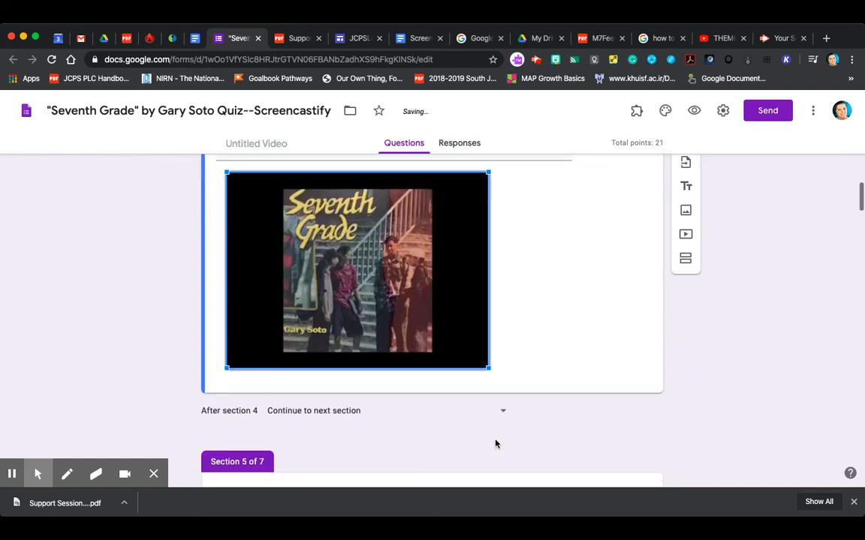
scroll(495, 444, "up", 1)
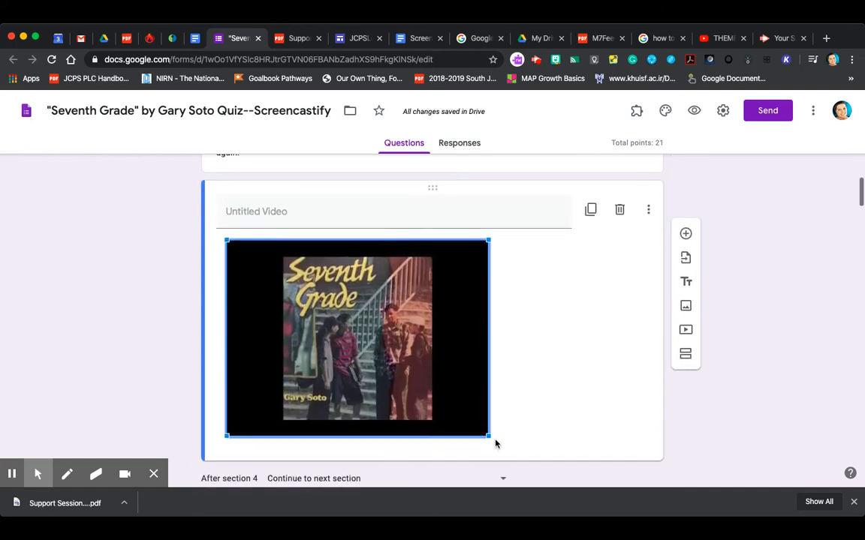
left_click(313, 208)
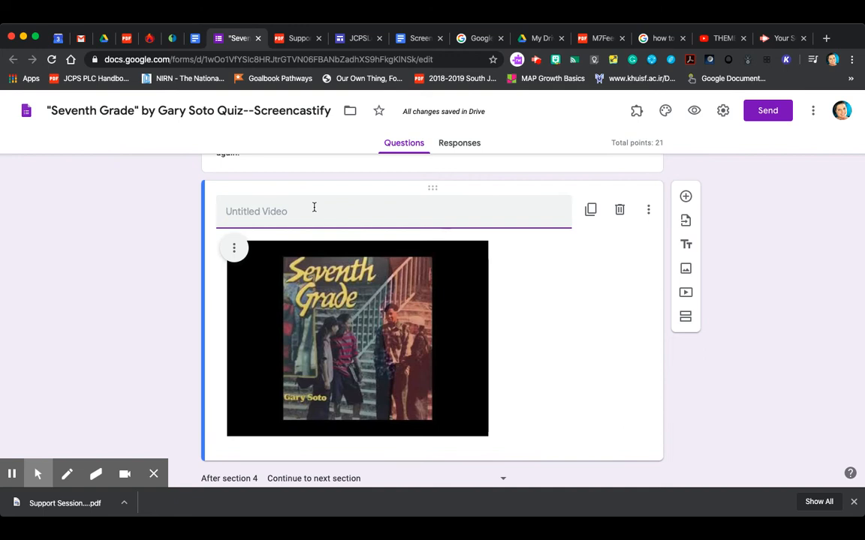
type("Seventh Grade by Gary Soto")
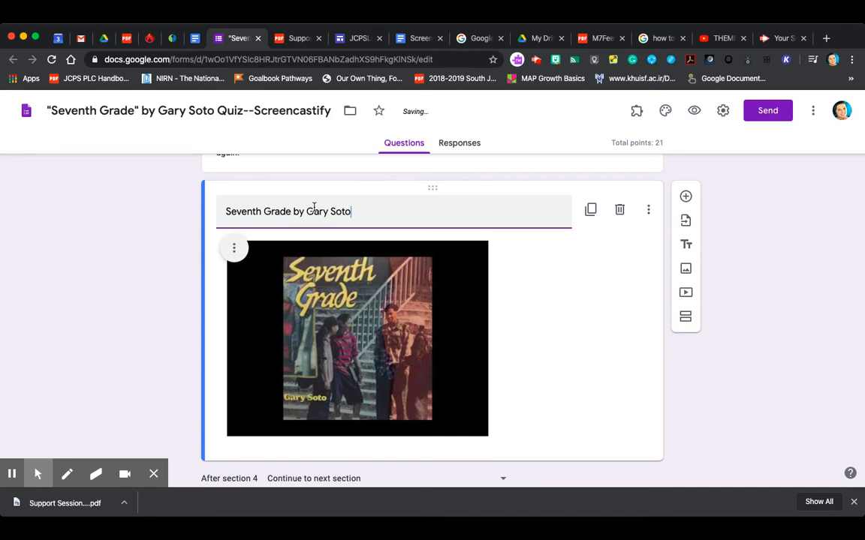
scroll(314, 208, "up", 2)
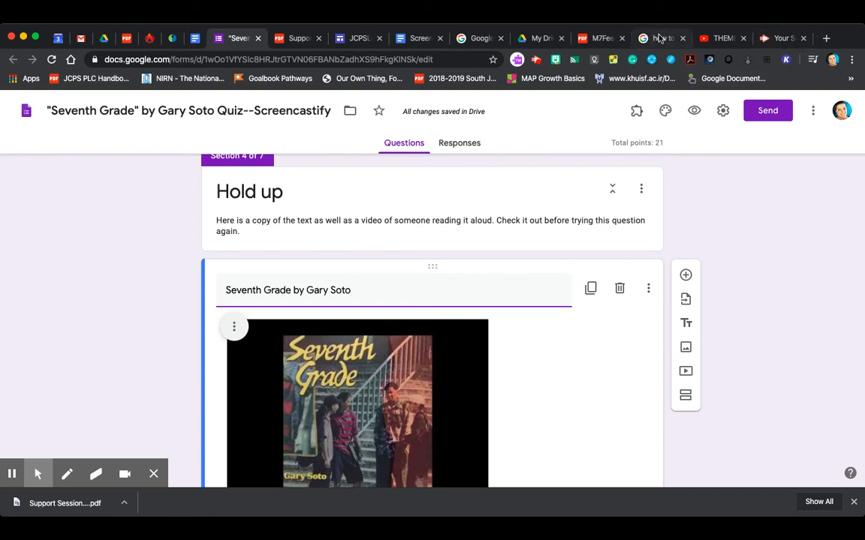
Search the web in a new browser tab for "seventh grade gary soto review".
left_click(824, 37)
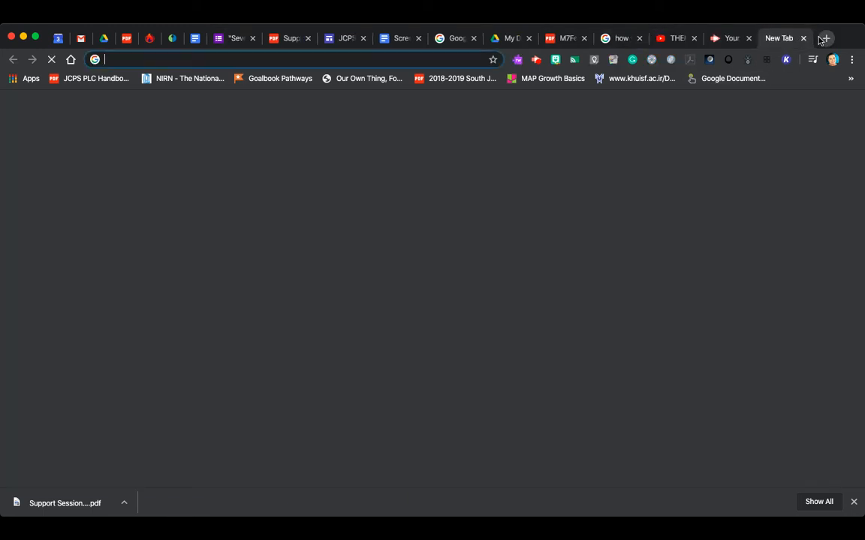
type("gra")
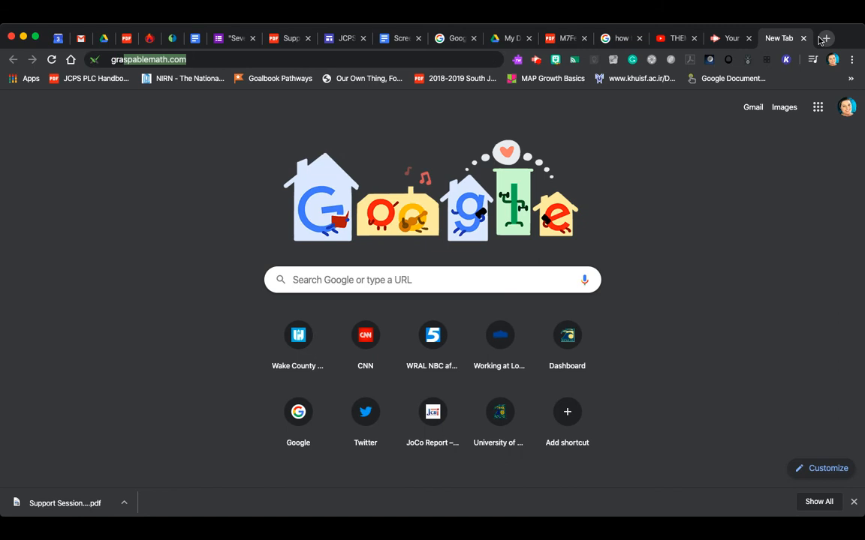
key("BackSpace")
key("BackSpace")
key("BackSpace")
key("BackSpace")
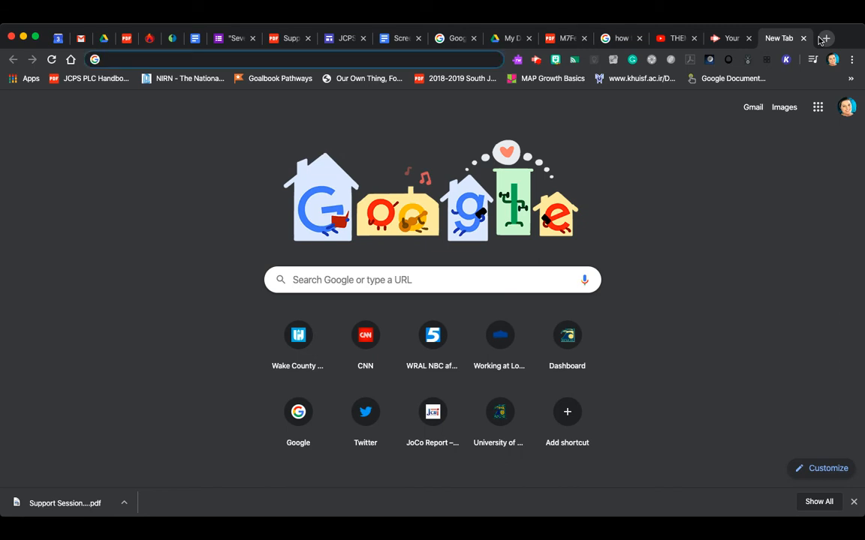
type("seventh")
key("Return")
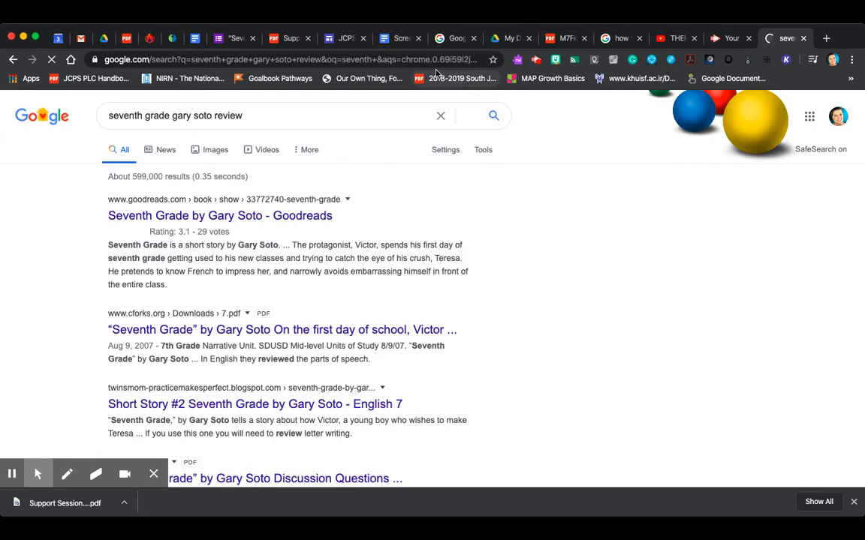
Shorten the web search to "seventh grade gary soto" and copy the link address of the montgomeryschoolsmd.org PDF result.
key("BackSpace")
key("BackSpace")
key("BackSpace")
key("BackSpace")
key("BackSpace")
key("BackSpace")
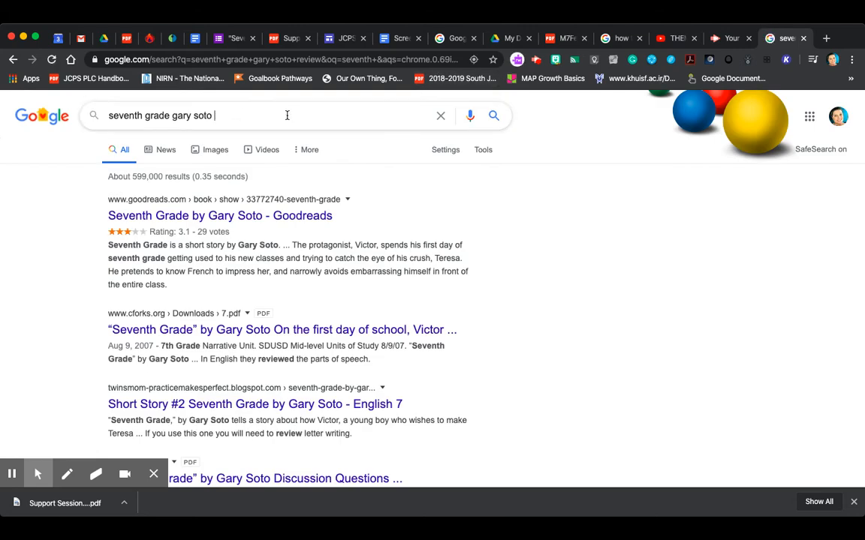
key("BackSpace")
key("Return")
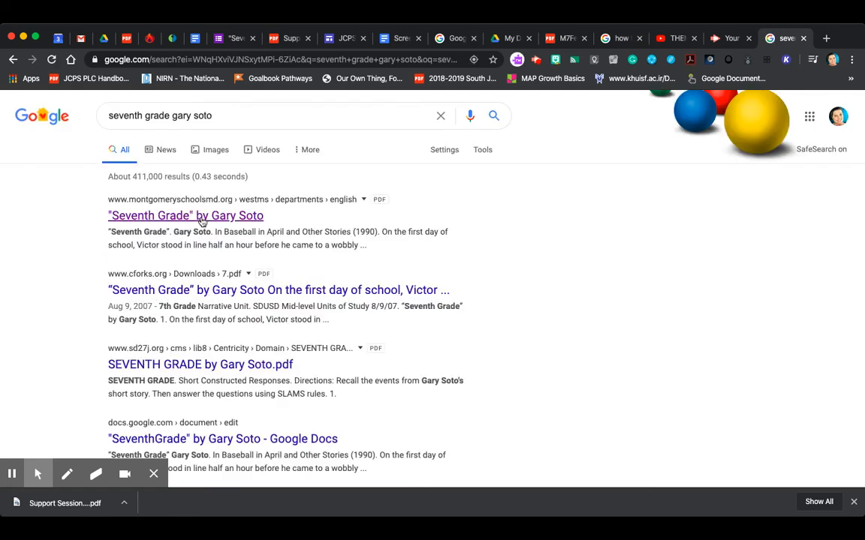
left_click(201, 220)
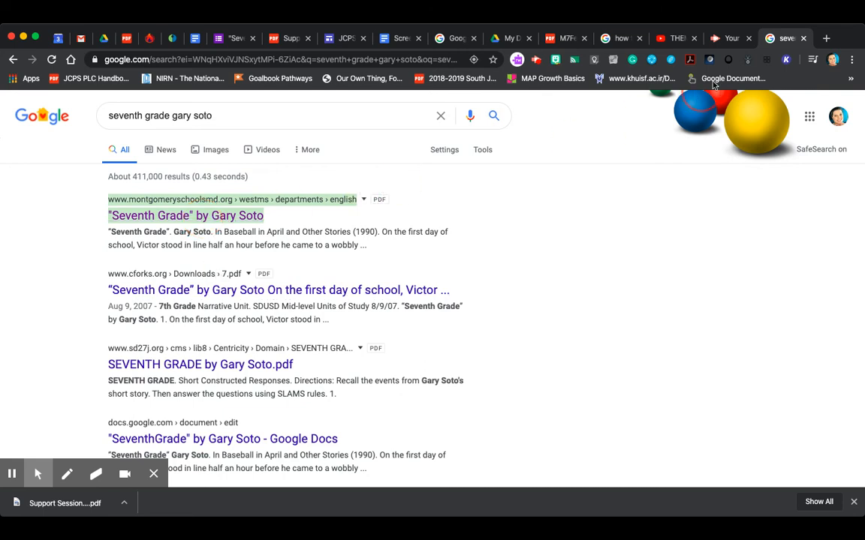
Return to the quiz form and add a title-and-description block below the video, titled "Text of "Seventh Grade" by Gary Soto".
left_click(234, 35)
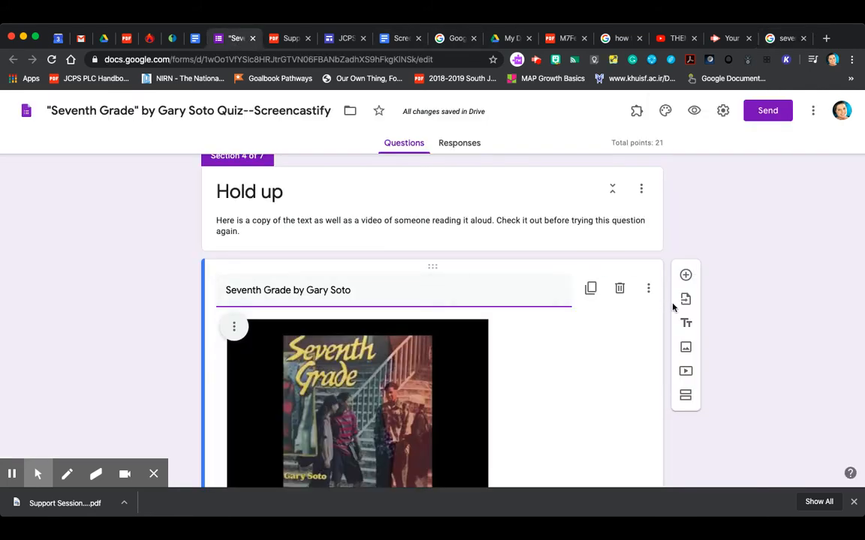
left_click(686, 323)
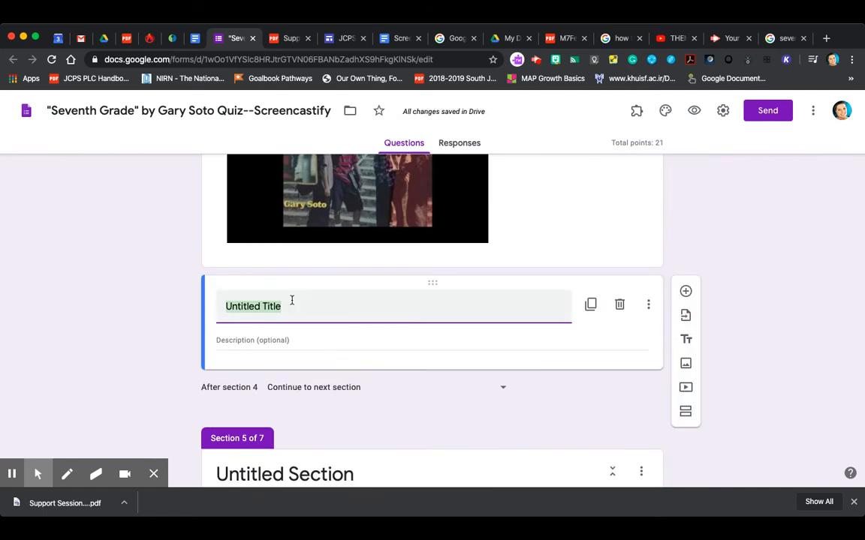
type("Text of S")
key("BackSpace")
type("\"Sevent")
type("h Gard")
key("BackSpace")
key("BackSpace")
key("BackSpace")
type("ra")
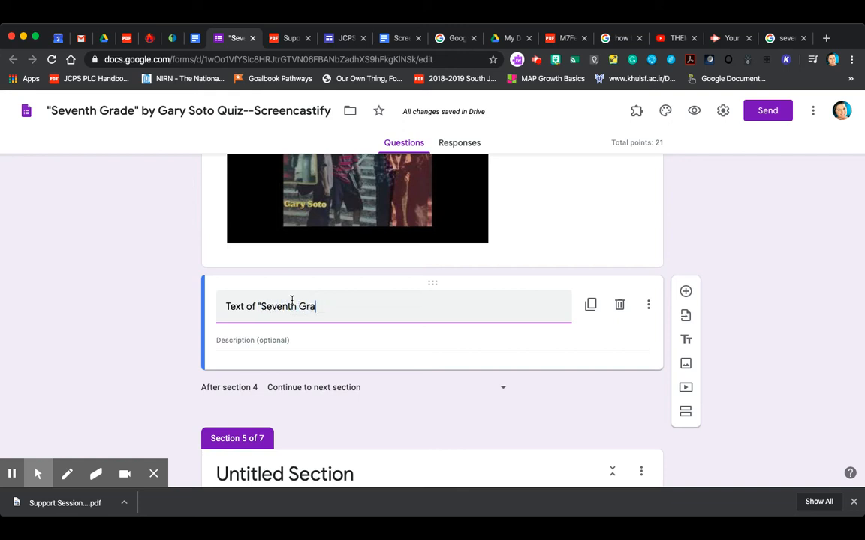
type("de\" by Gary Soto")
Paste the copied link to the SeventhGrade-1%5B1%5D.pdf story text as the new text block's description.
left_click(269, 338)
type("https://www.montgomeryschoolsmd.org/uploadedFiles/schools/westms/departments/english/SeventhGrade-1%5B1%5D.pdf")
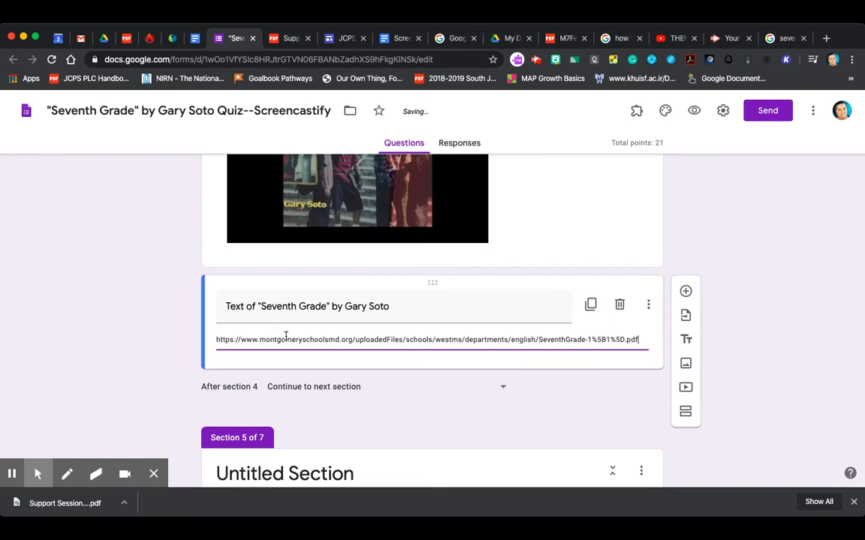
scroll(751, 325, "up", 5)
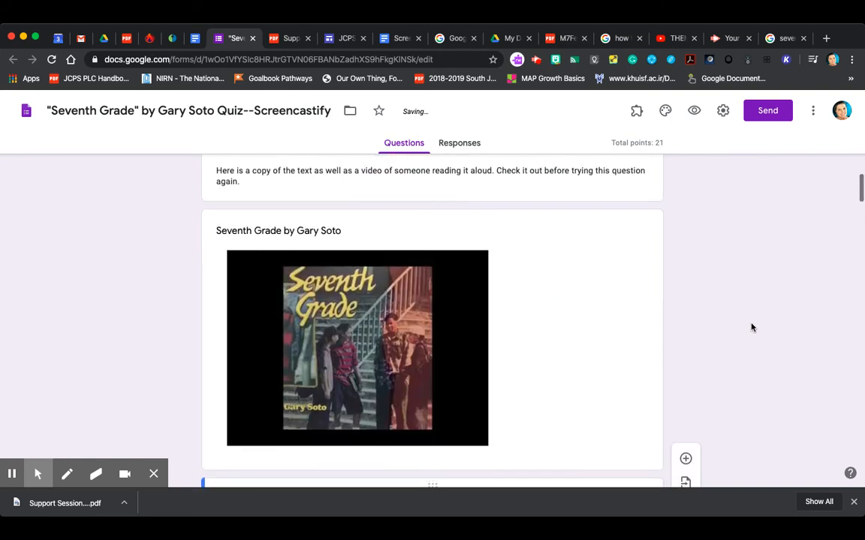
scroll(740, 347, "down", 2)
scroll(739, 347, "up", 1)
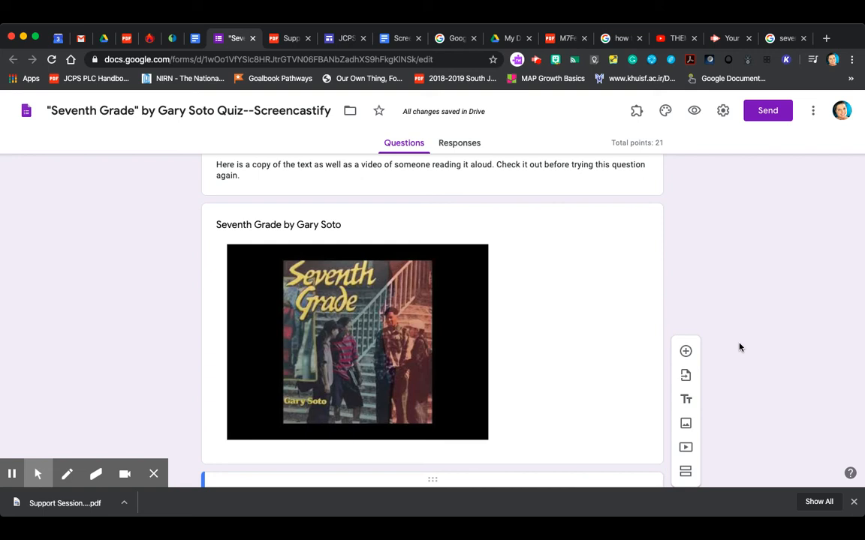
Turn on "Go to section based on answer" for the question "Victor really wants to impress..." in Multiple Choice Part 1.
scroll(740, 347, "up", 10)
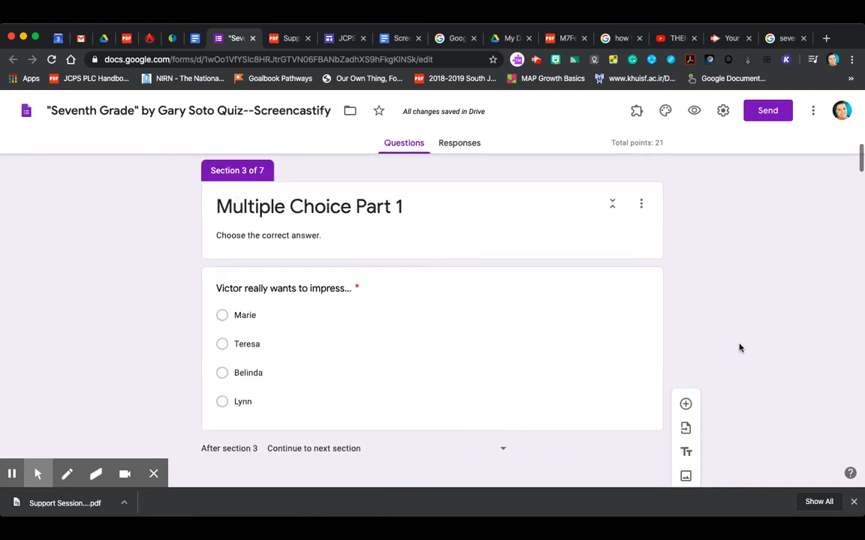
left_click(550, 328)
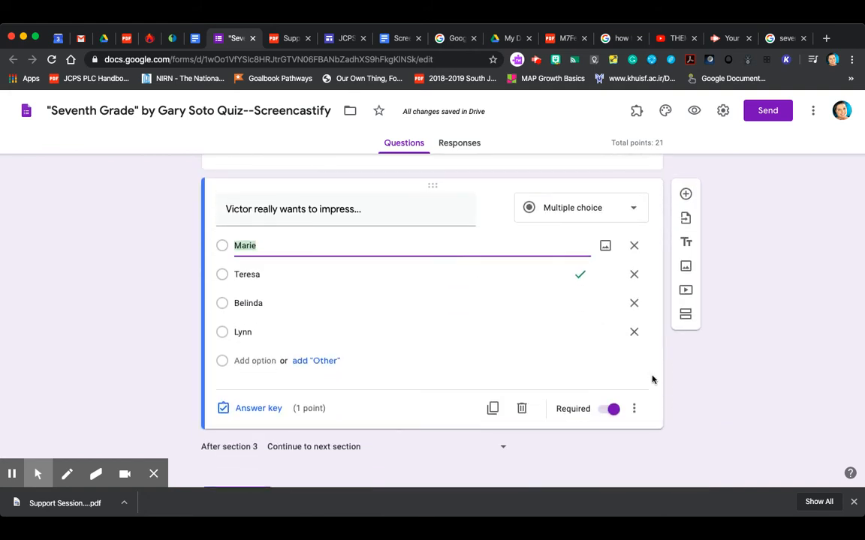
left_click(636, 413)
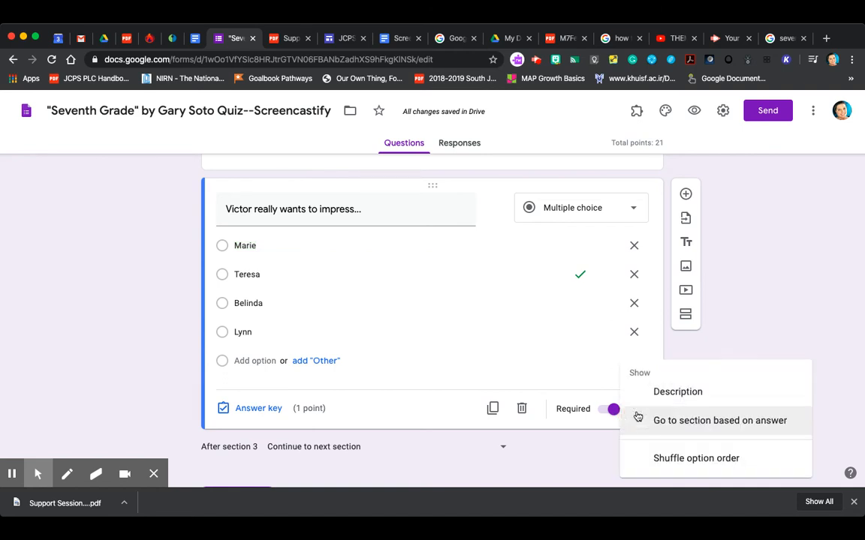
left_click(690, 424)
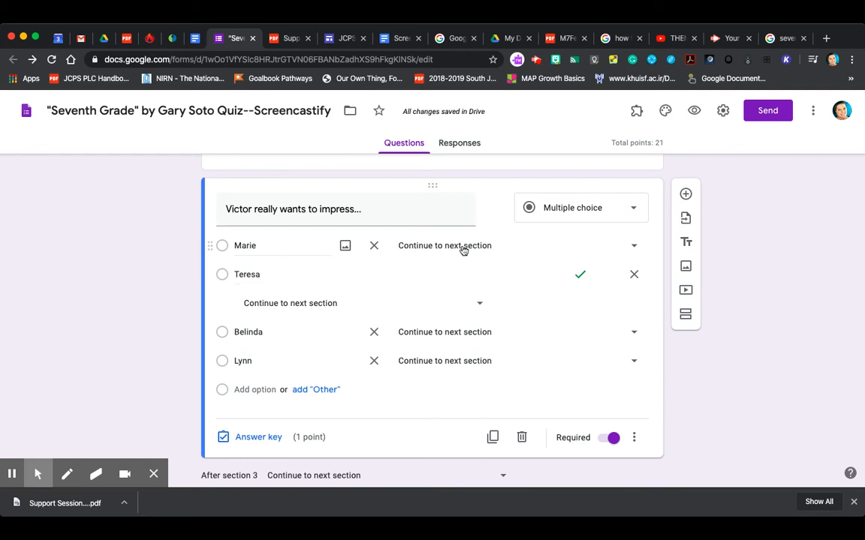
left_click(480, 304)
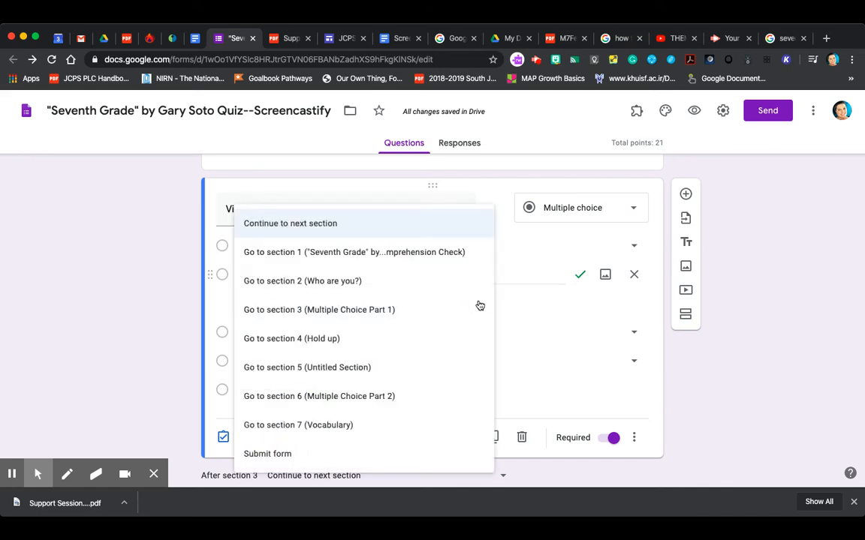
left_click(749, 396)
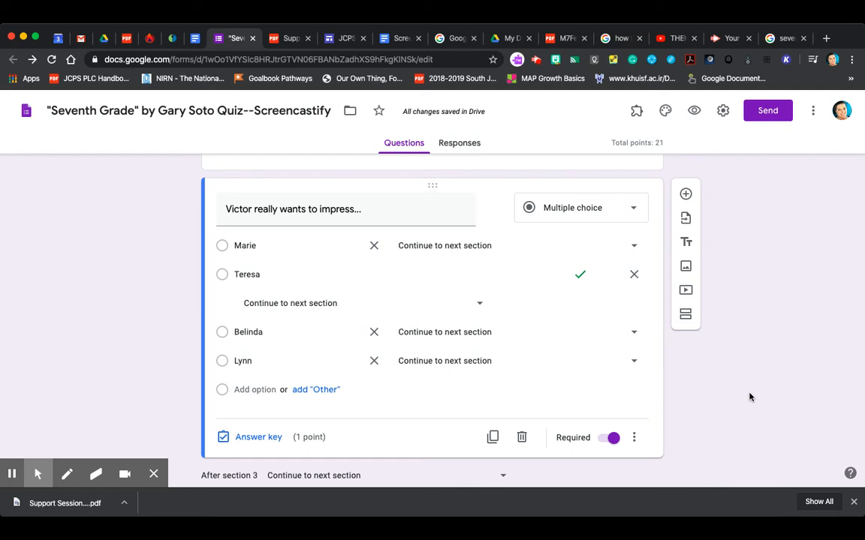
scroll(750, 397, "down", 1)
scroll(749, 397, "up", 1)
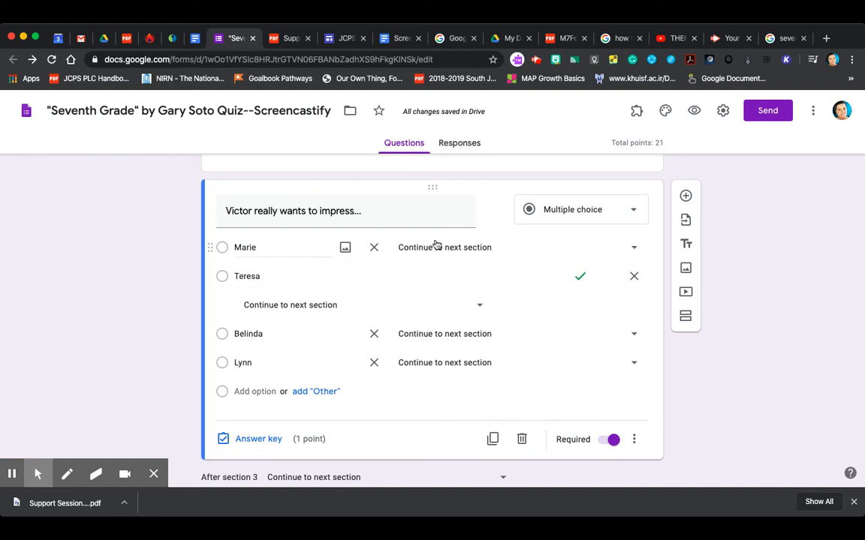
Send students who choose the correct answer Teresa to section 5 (Untitled Section).
scroll(483, 260, "down", 1)
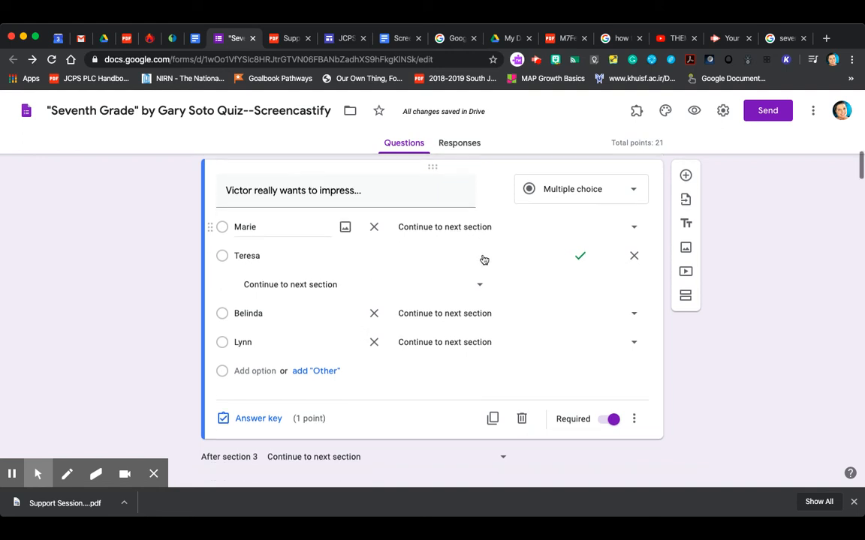
left_click(480, 281)
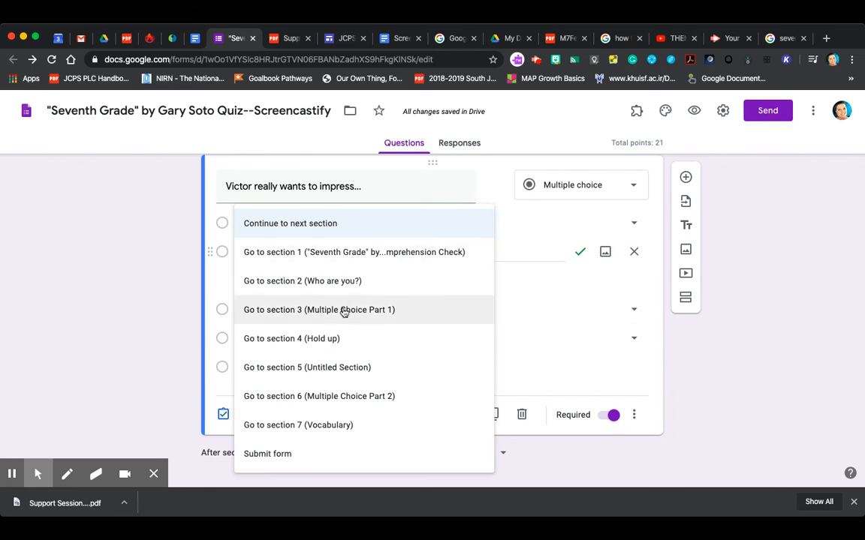
left_click(337, 371)
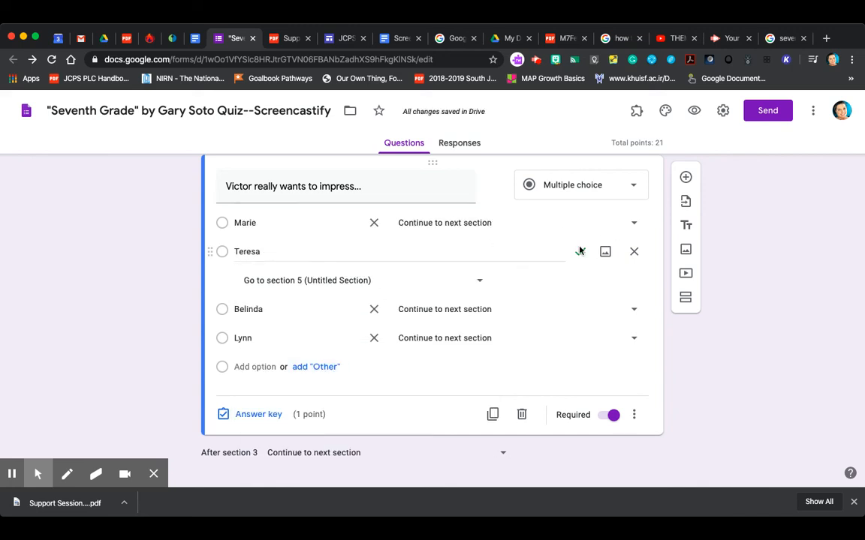
Try sending the Teresa answer to section 3 (Multiple Choice Part 1), and restore section 5 (Untitled Section) as its destination.
left_click(477, 284)
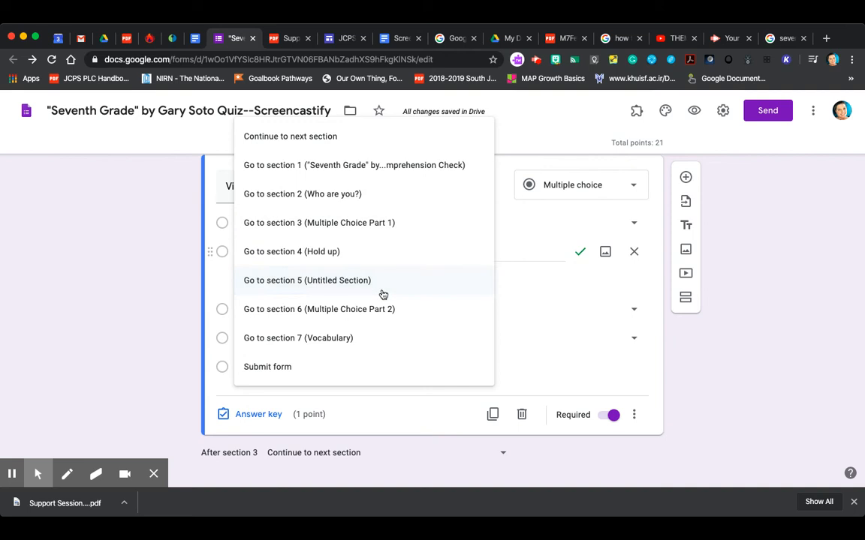
left_click(354, 232)
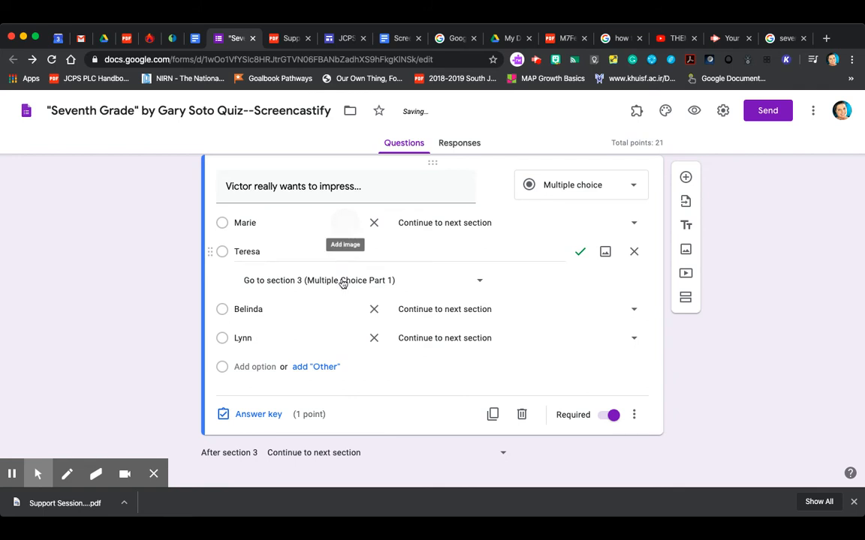
left_click(341, 282)
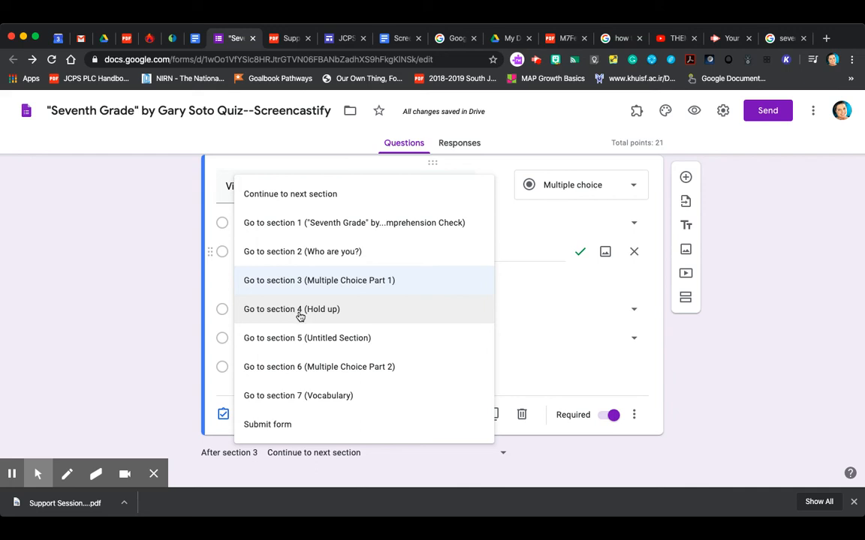
left_click(300, 341)
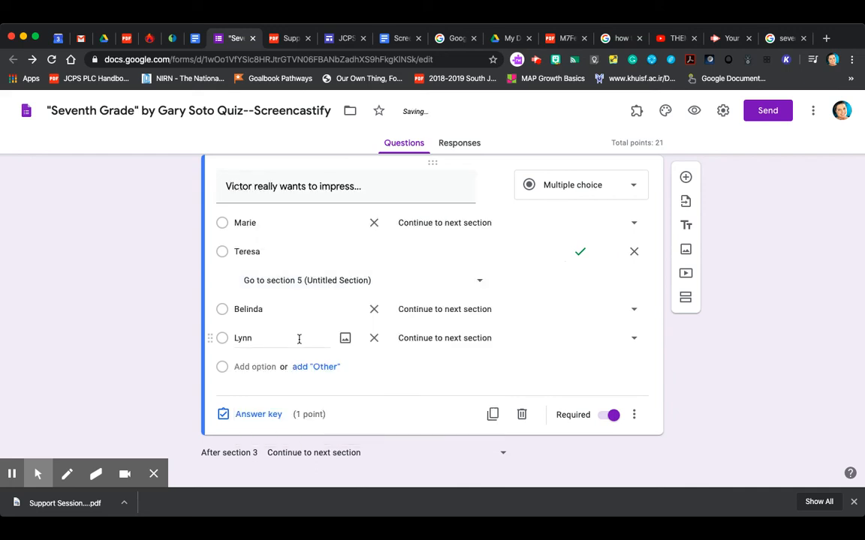
Send the wrong answers Marie, Belinda and Lynn to section 4 (Hold up).
left_click(474, 223)
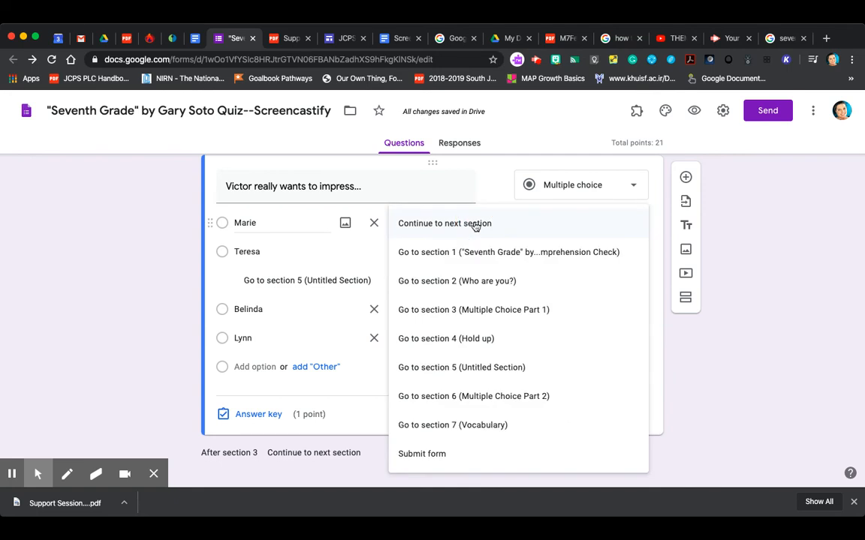
left_click(470, 340)
left_click(467, 320)
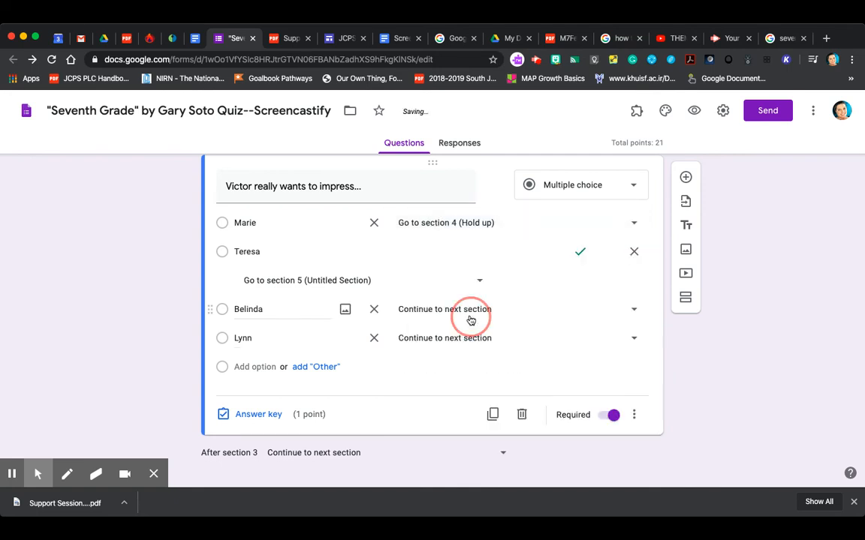
left_click(460, 349)
left_click(459, 341)
left_click(463, 344)
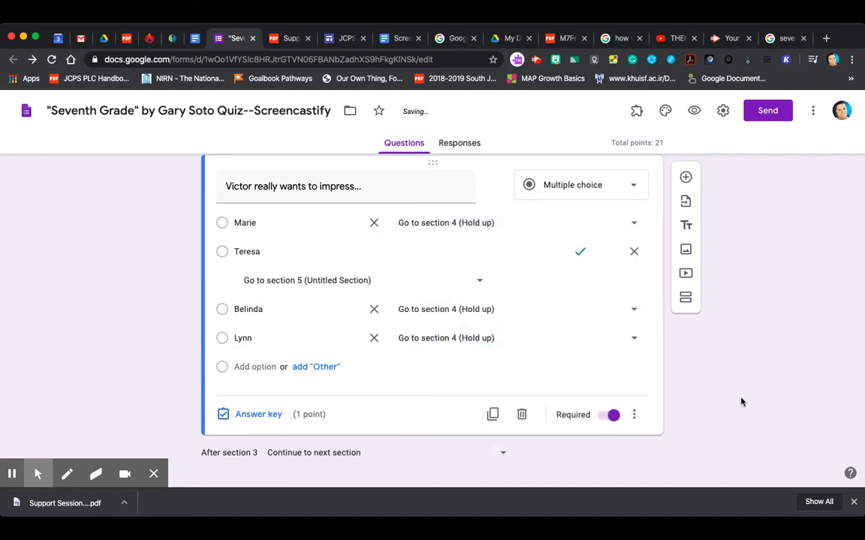
Add the question "Are you ready to try that question again?" below the story text link in the Hold up section.
scroll(741, 399, "down", 5)
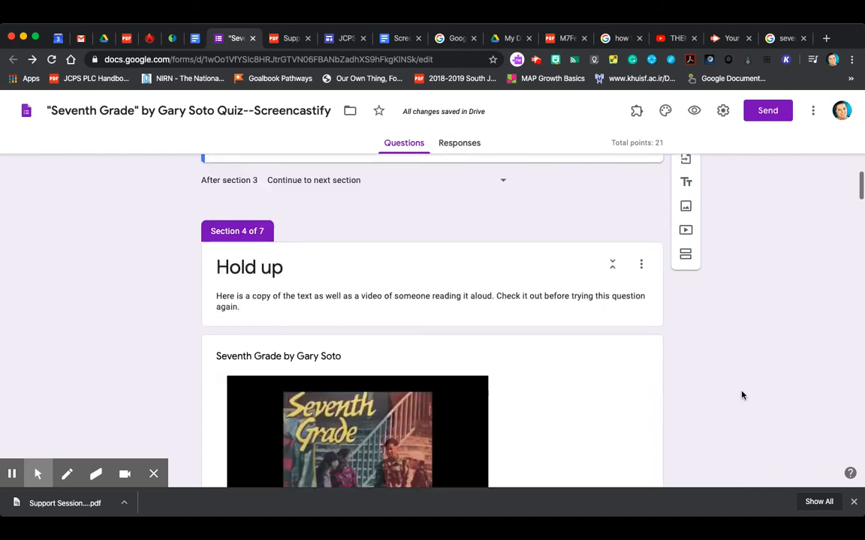
scroll(742, 396, "down", 2)
scroll(742, 396, "down", 2)
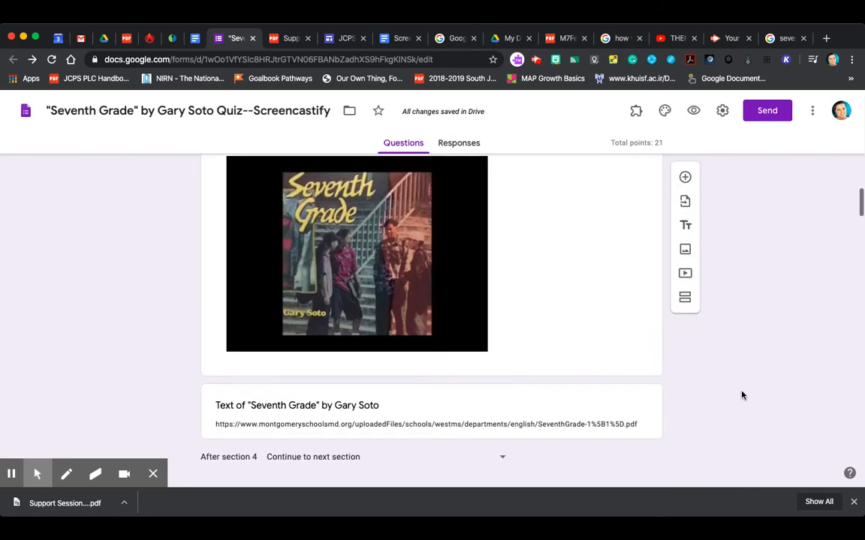
left_click(547, 396)
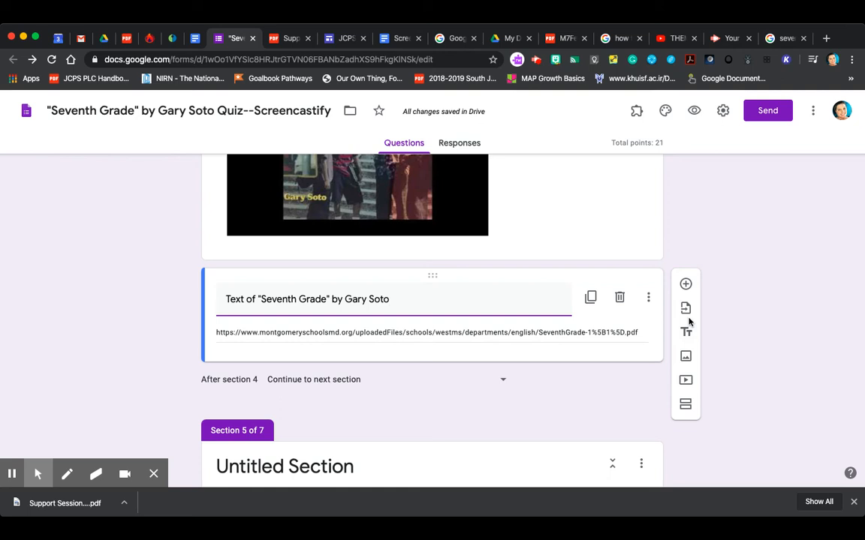
left_click(686, 284)
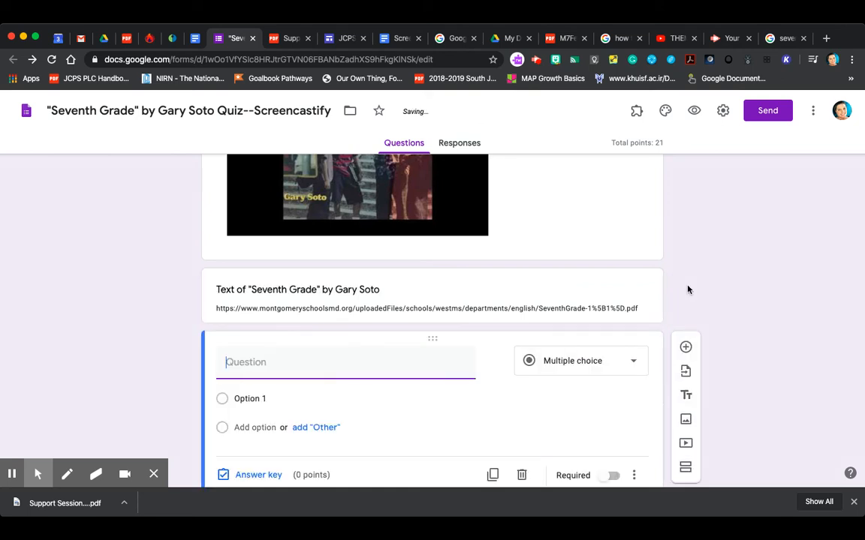
type("Are you ")
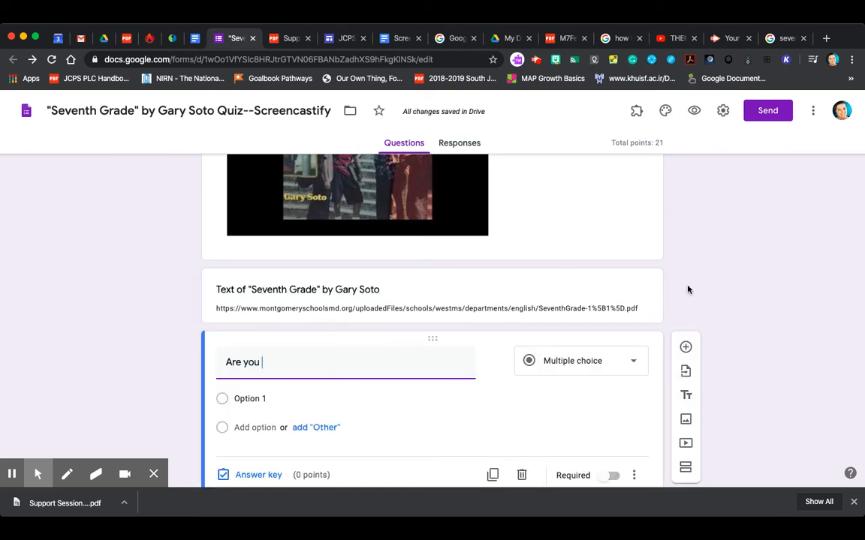
type("ready to try that question again")
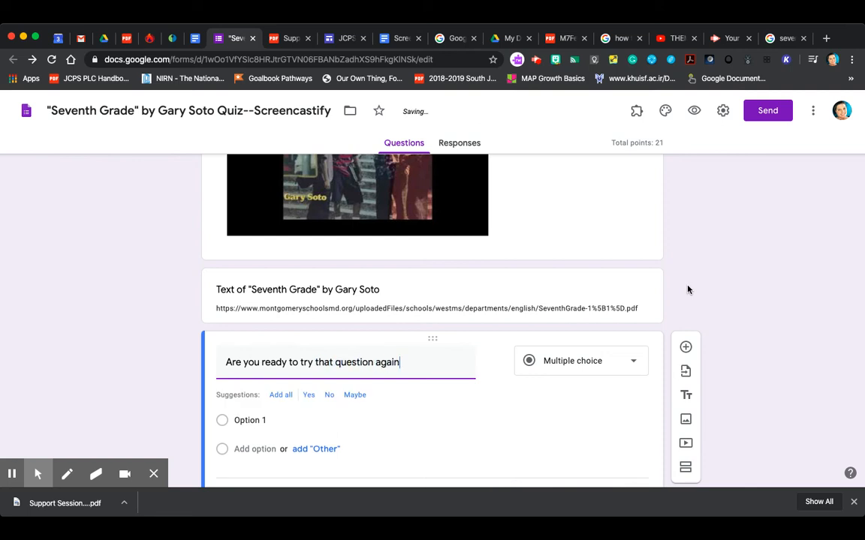
type("?")
Give the retry question the single answer option Yes, removing the suggested No option.
left_click(311, 397)
left_click(308, 398)
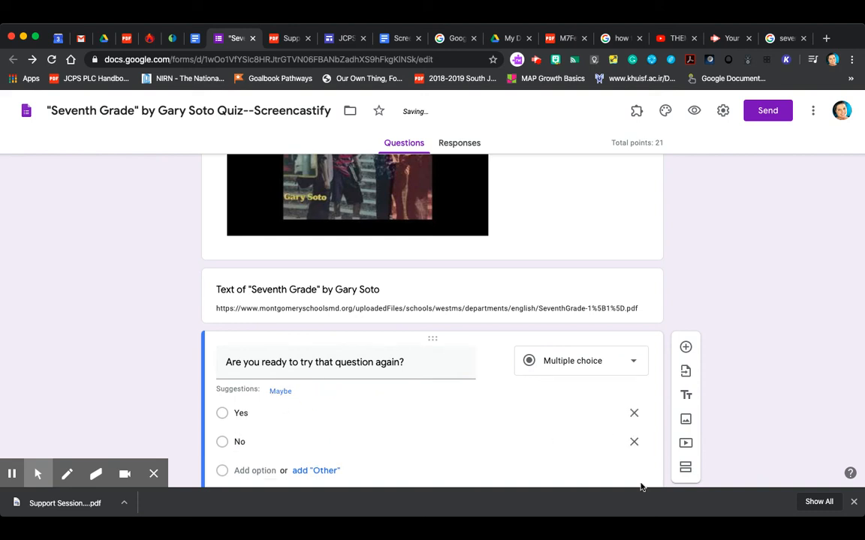
left_click(635, 444)
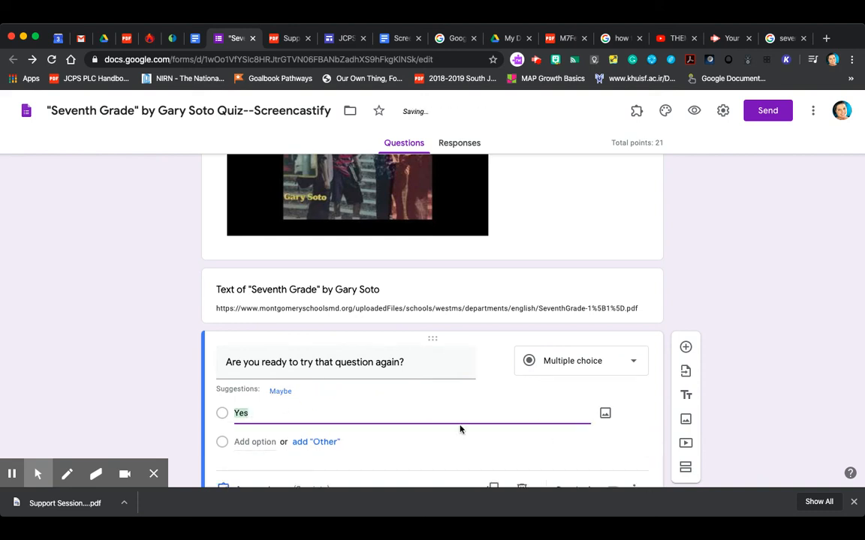
left_click(734, 304)
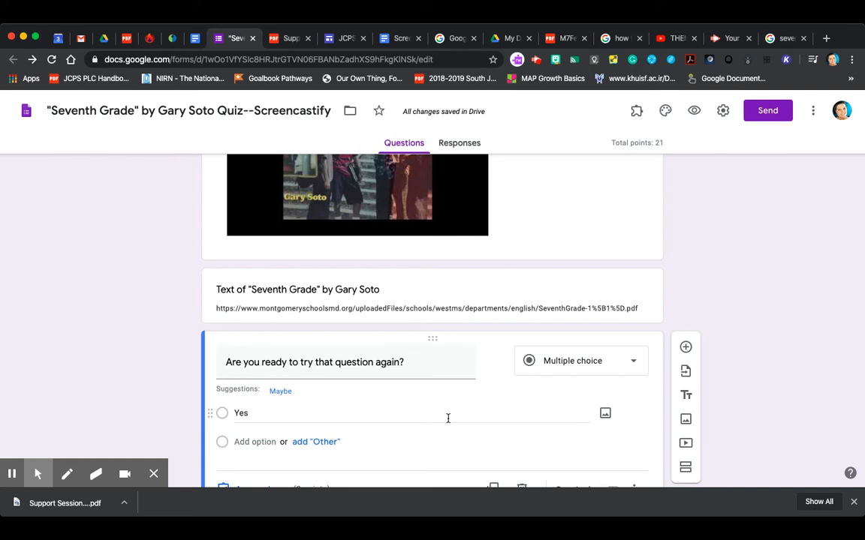
Set the form to go to section 3 (Multiple Choice Part 1) after section 4.
scroll(448, 418, "down", 4)
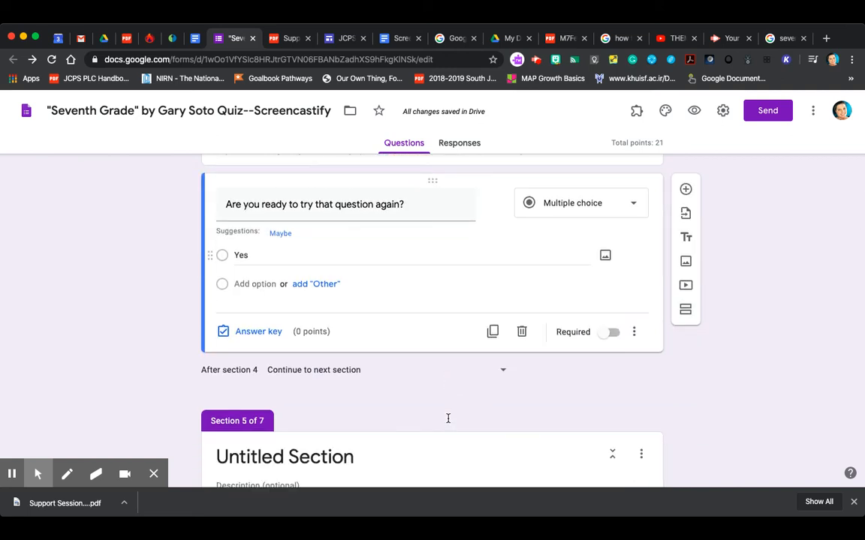
scroll(448, 418, "up", 3)
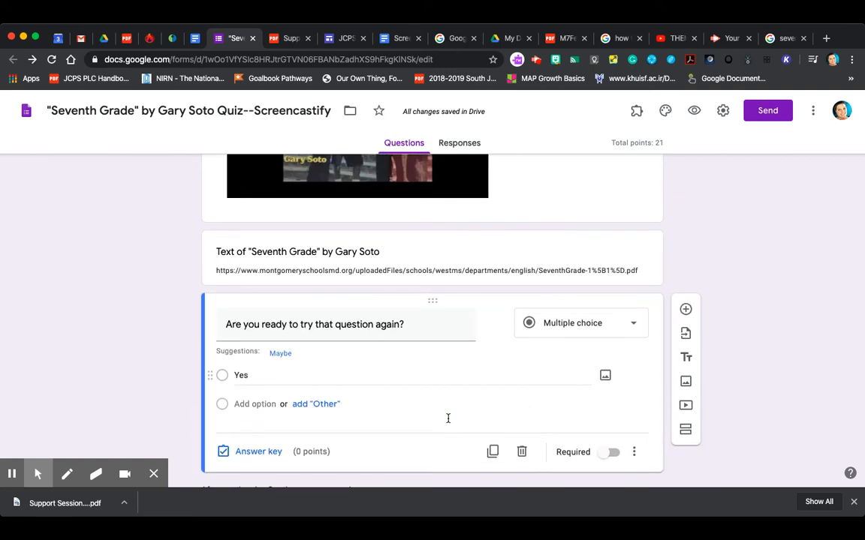
scroll(449, 418, "down", 2)
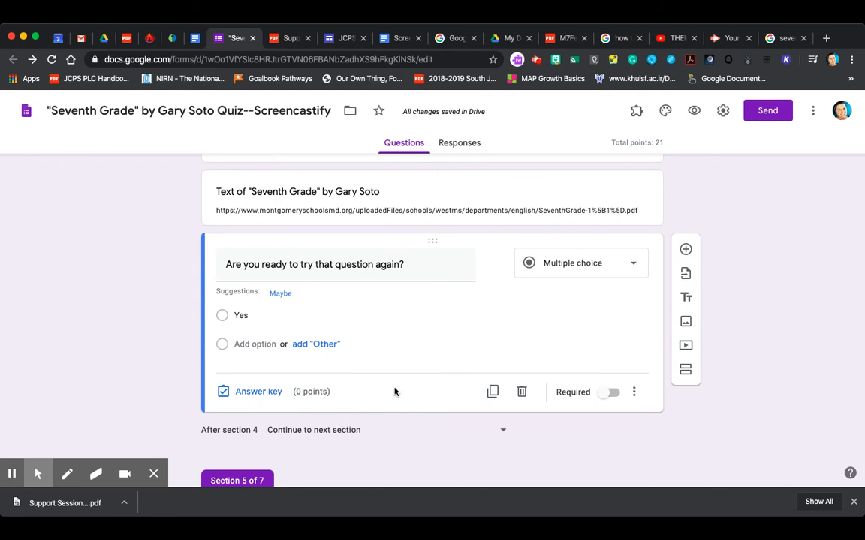
left_click(327, 433)
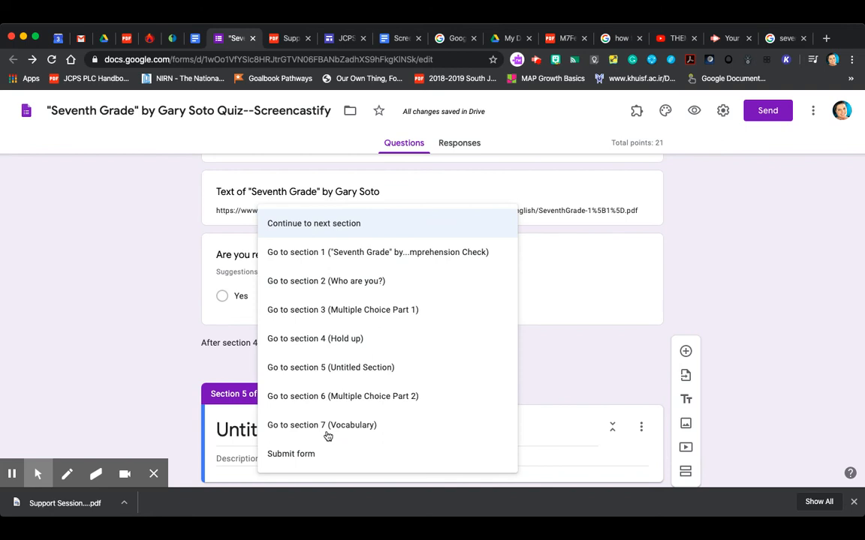
left_click(396, 310)
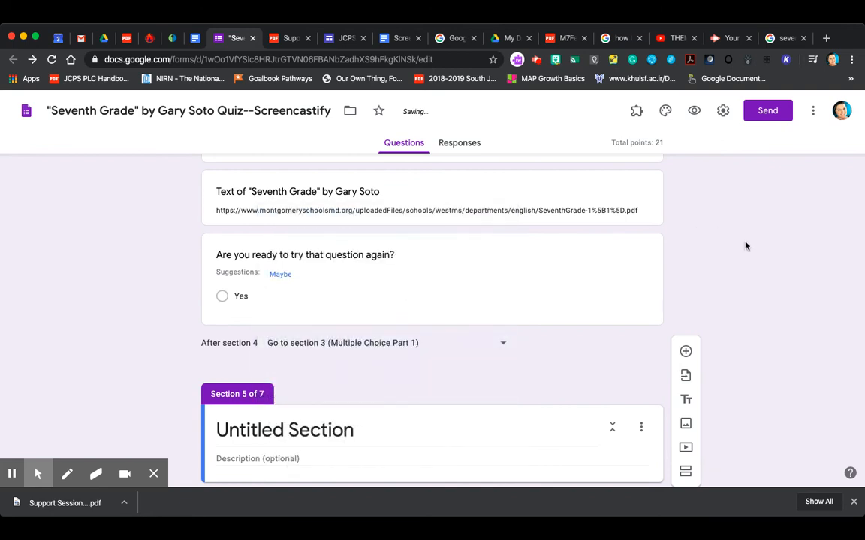
Review the branching from Multiple Choice Part 1 through the Hold up section and the questions in section 5.
scroll(745, 245, "up", 10)
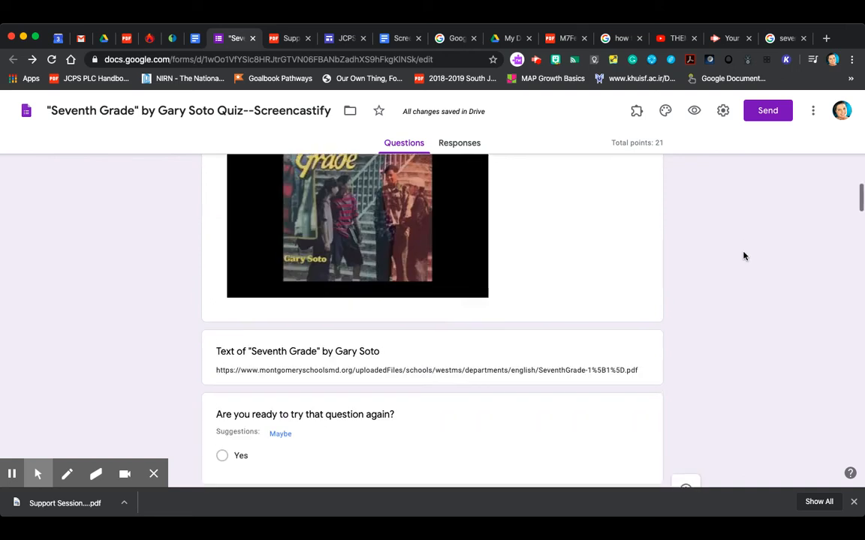
scroll(743, 256, "down", 3)
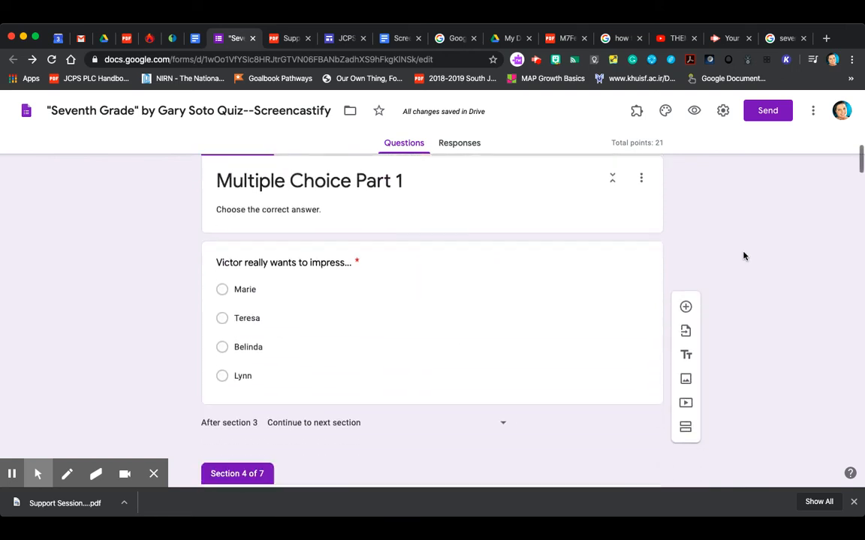
scroll(743, 254, "down", 10)
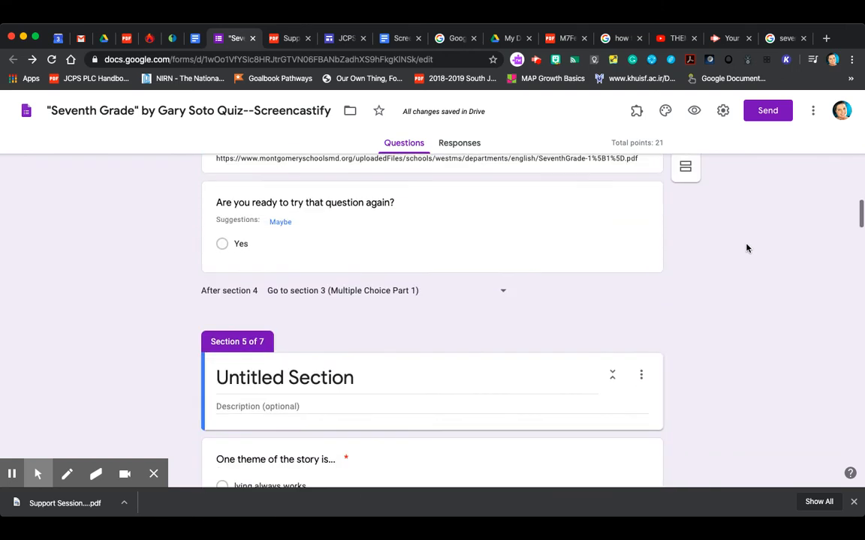
scroll(746, 248, "up", 5)
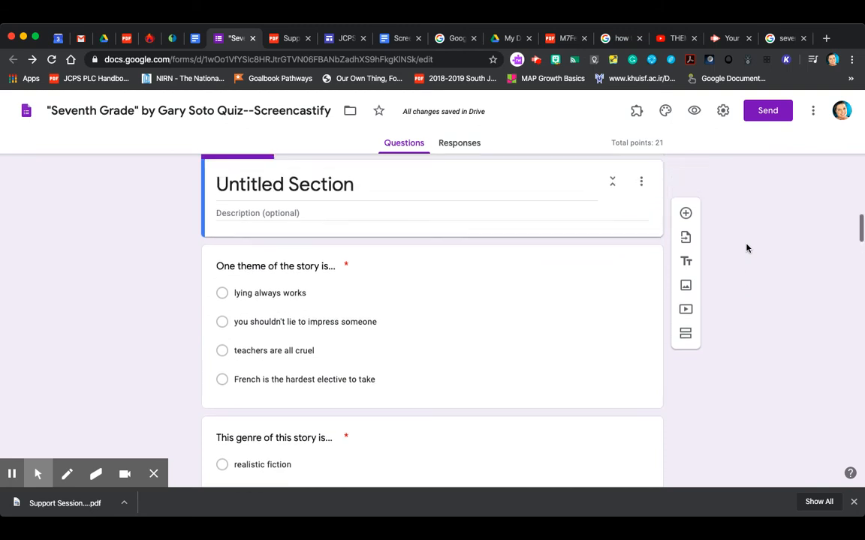
scroll(746, 247, "up", 5)
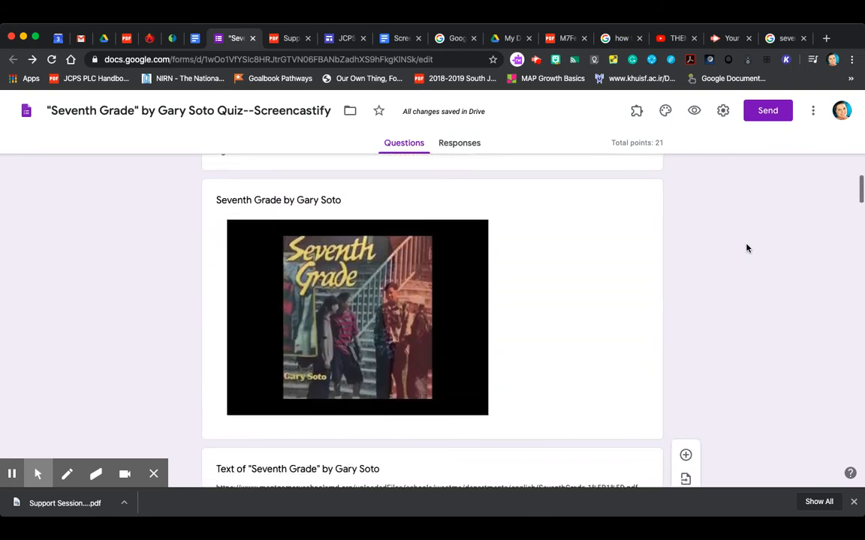
scroll(746, 248, "down", 3)
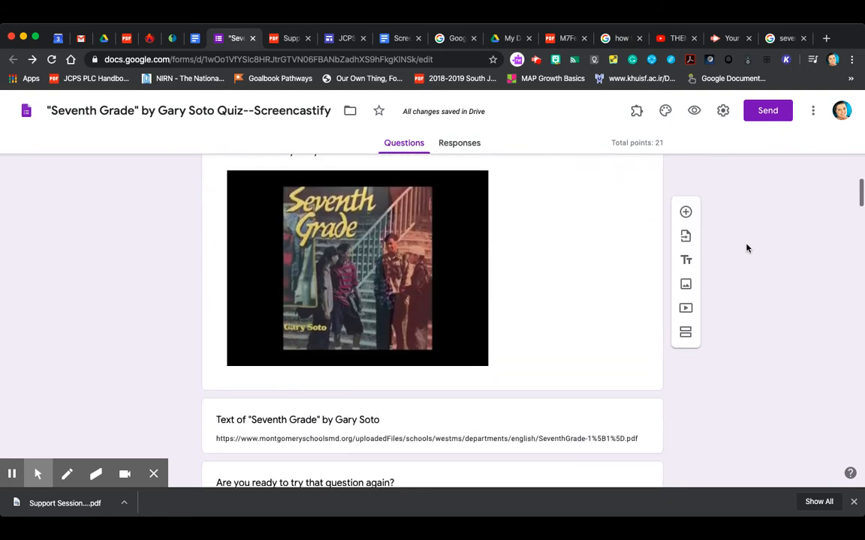
scroll(747, 248, "up", 1)
scroll(746, 248, "down", 3)
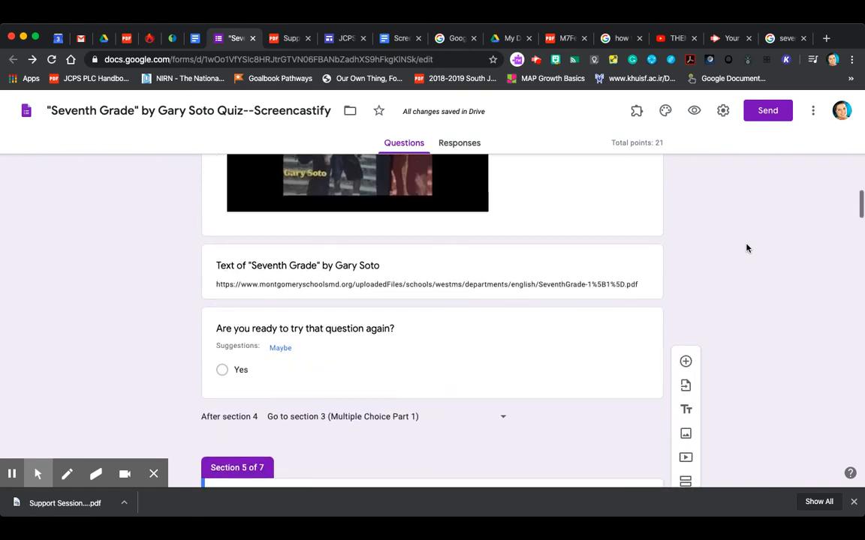
scroll(746, 248, "down", 3)
scroll(747, 248, "down", 3)
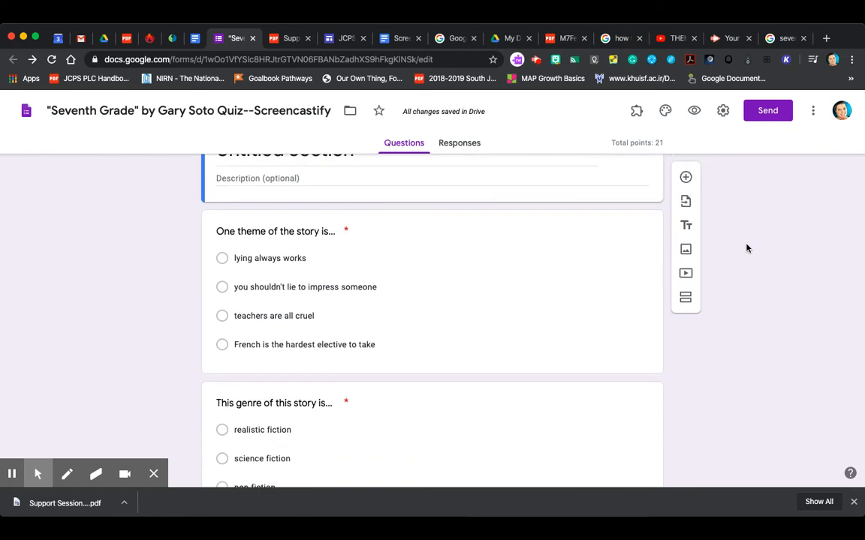
scroll(746, 248, "down", 3)
scroll(746, 248, "down", 6)
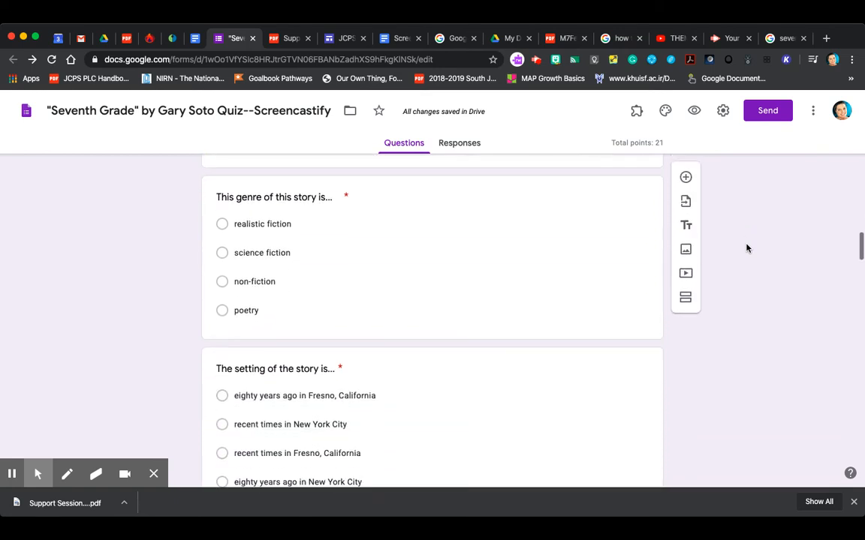
scroll(746, 248, "up", 5)
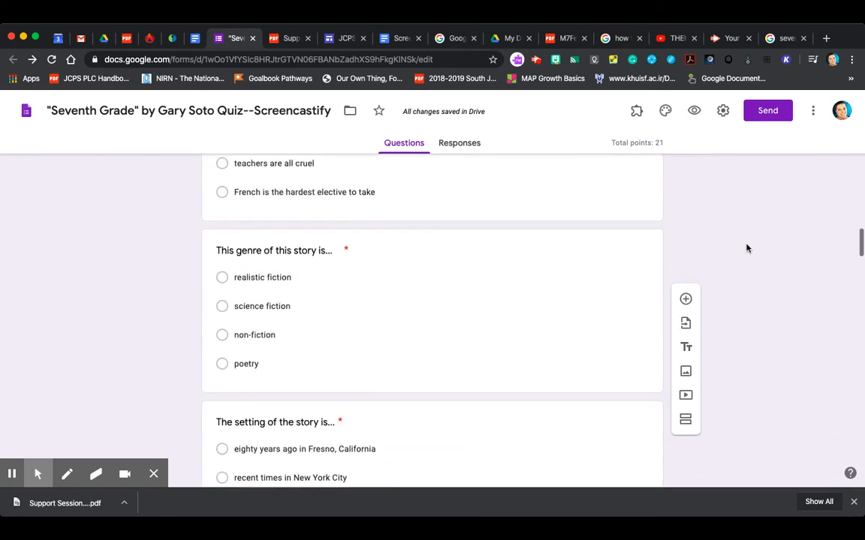
scroll(747, 247, "up", 3)
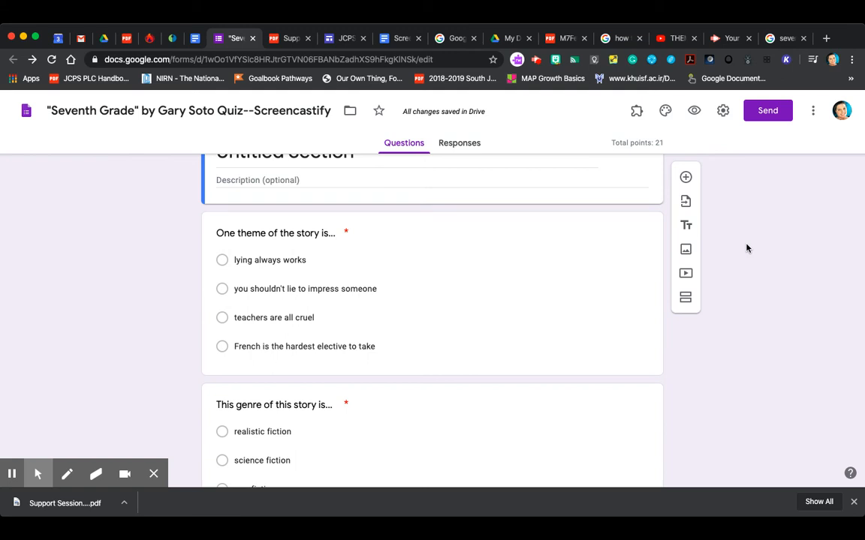
scroll(746, 248, "down", 1)
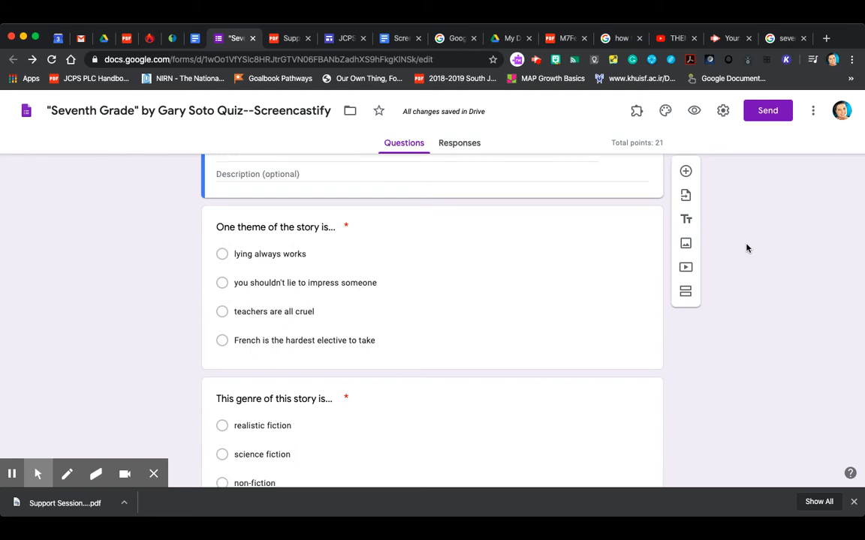
scroll(746, 248, "up", 1)
scroll(746, 248, "up", 1)
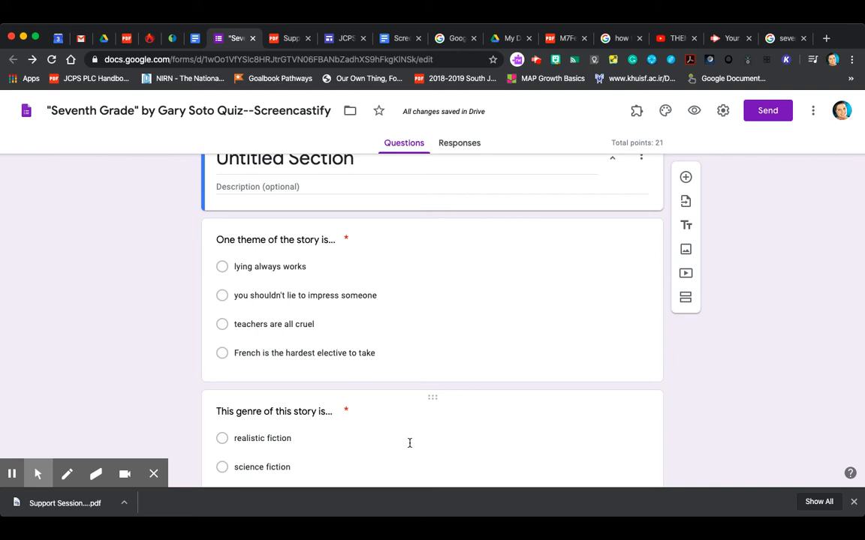
Add a new section directly after the question "One theme of the story is..." in section 5.
left_click(461, 345)
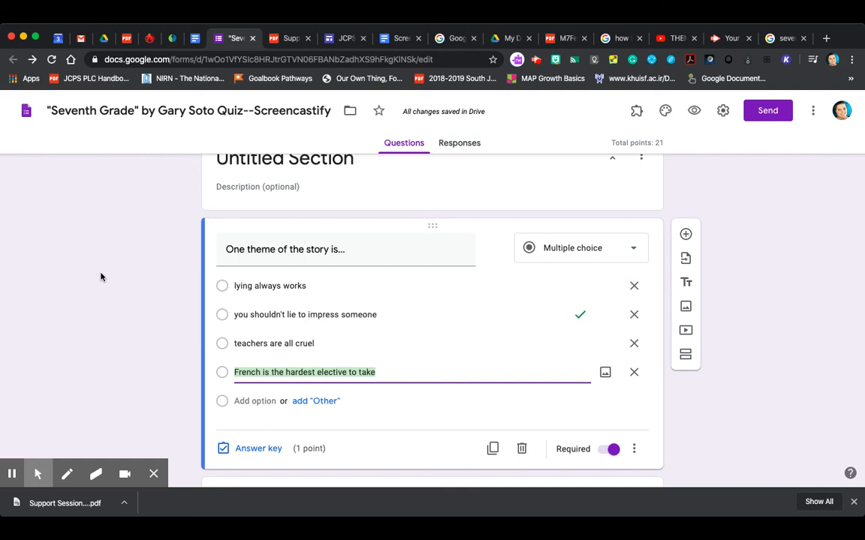
scroll(452, 335, "down", 2)
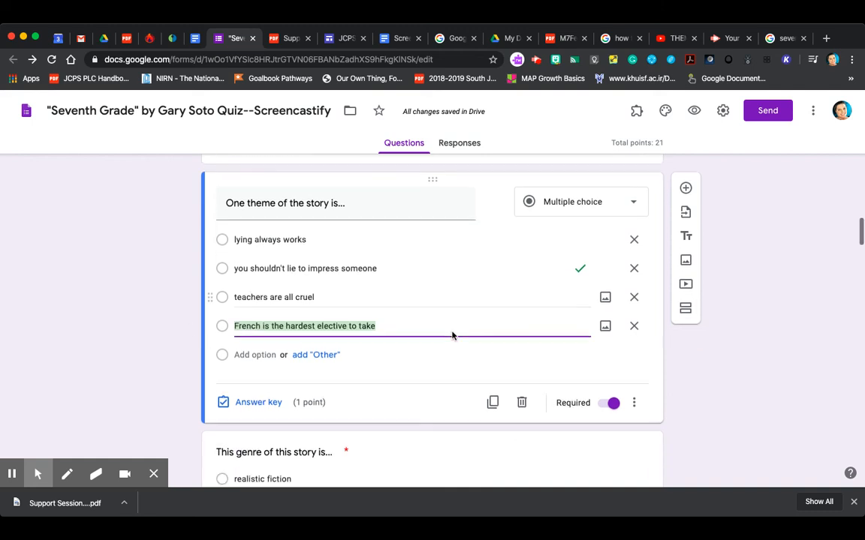
scroll(452, 334, "up", 1)
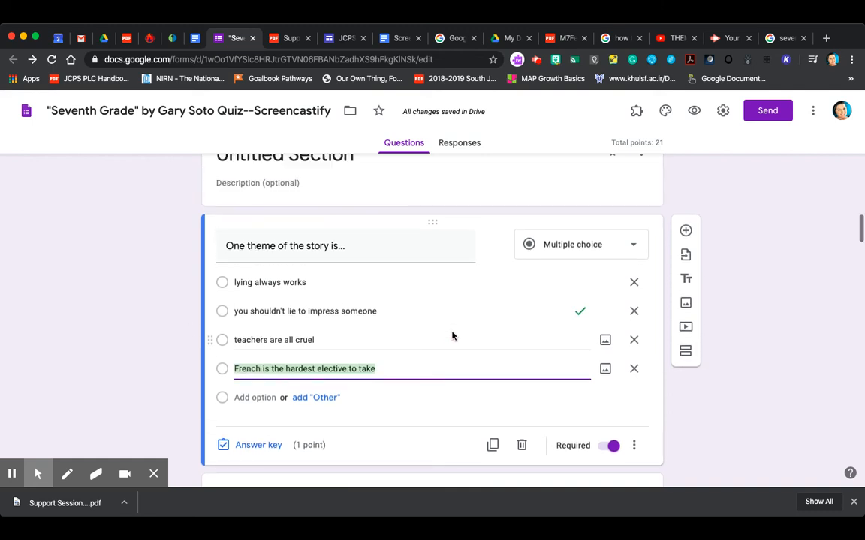
left_click(686, 351)
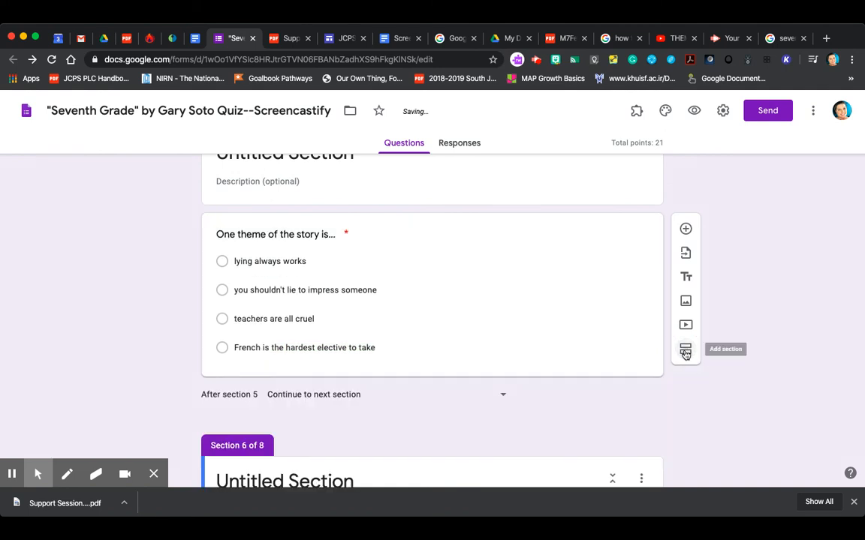
scroll(687, 347, "down", 6)
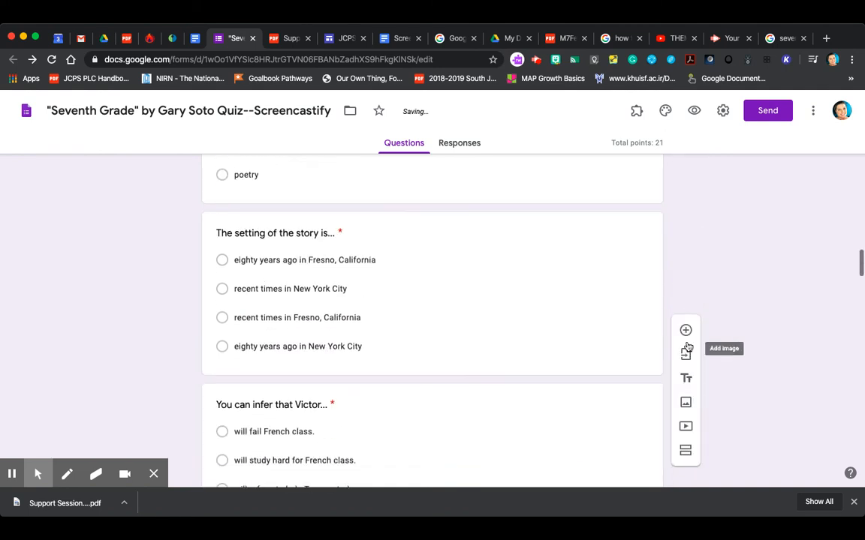
scroll(687, 347, "up", 4)
scroll(686, 347, "up", 4)
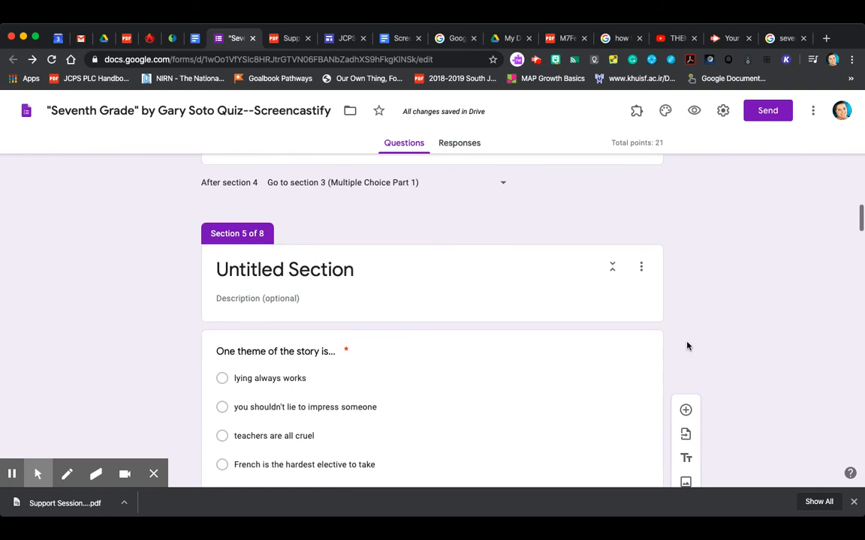
scroll(686, 345, "down", 5)
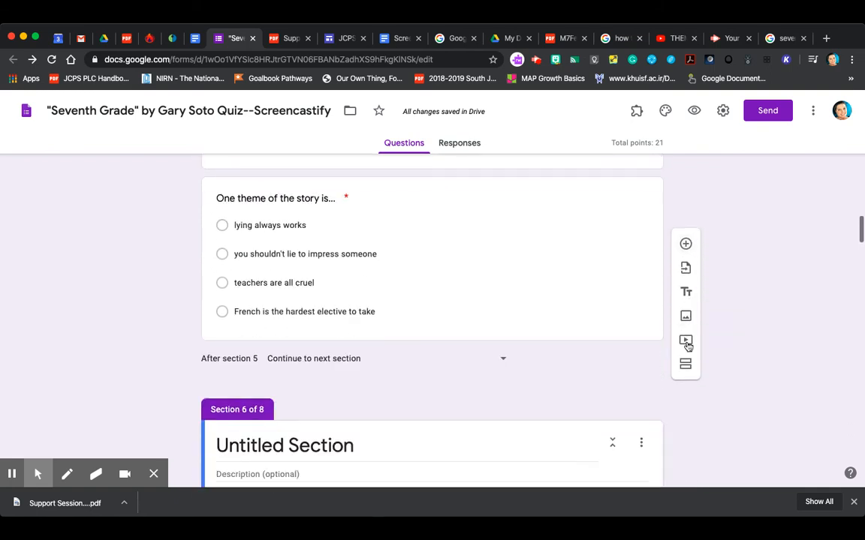
scroll(686, 346, "down", 4)
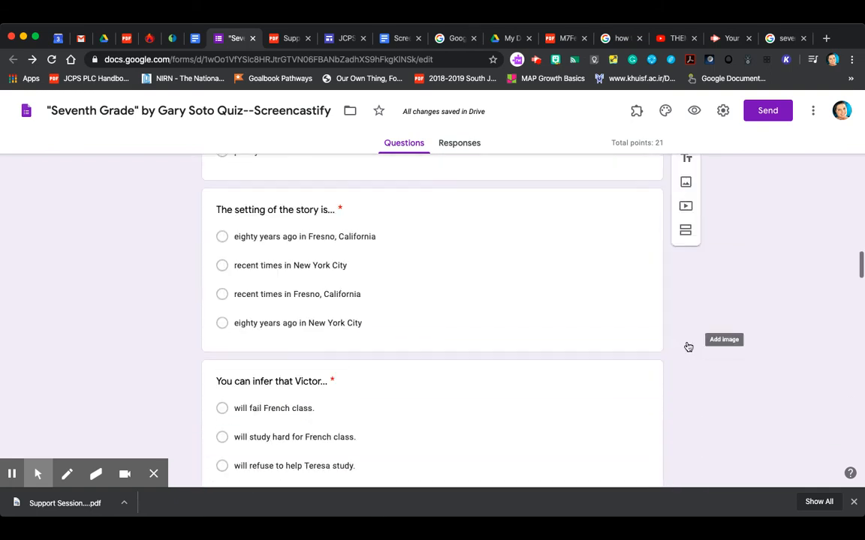
Add two more empty sections after the new section 6, ahead of the question "This genre of this story is...".
scroll(686, 346, "up", 5)
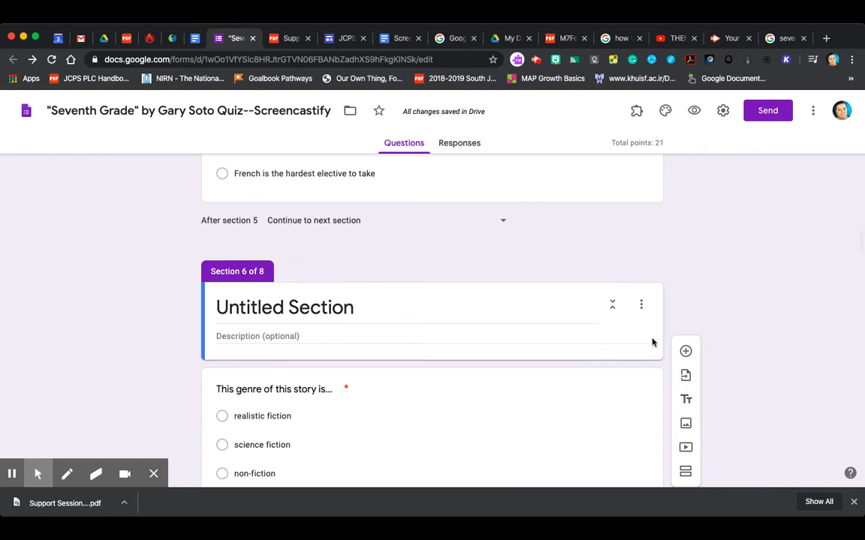
left_click(624, 320)
left_click(689, 398)
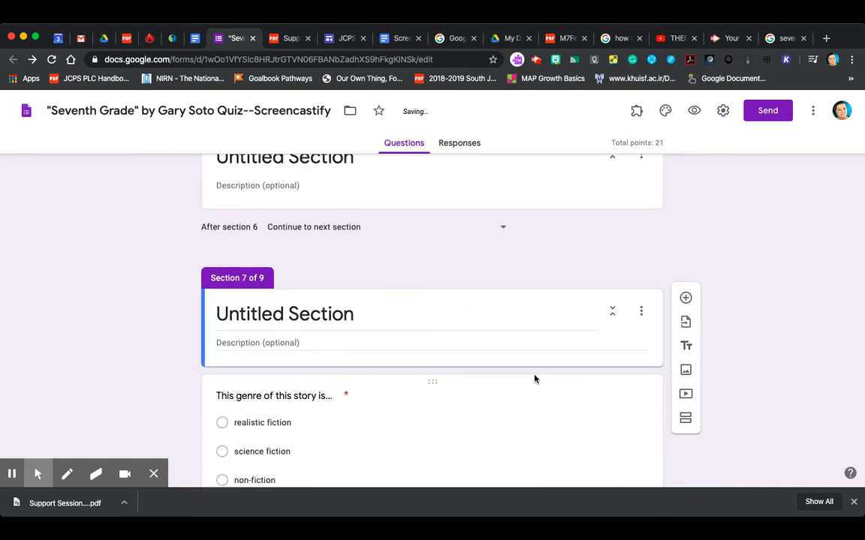
scroll(554, 400, "down", 2)
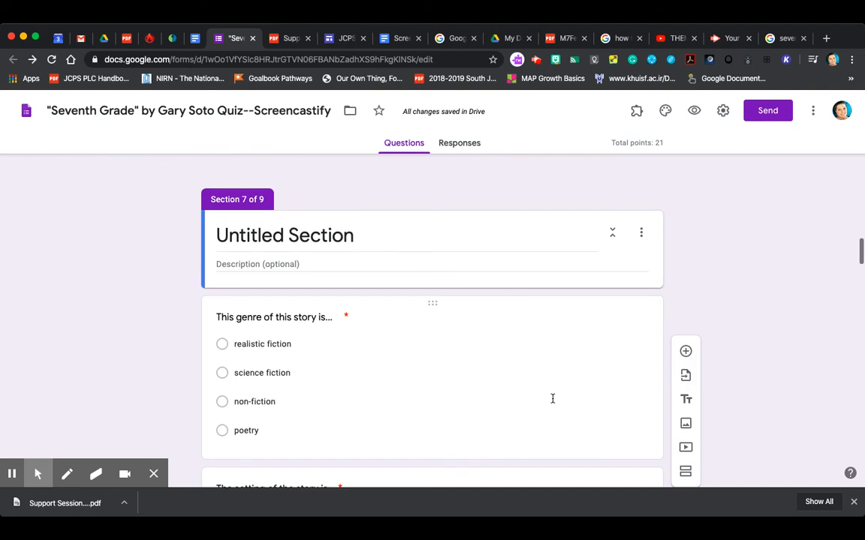
scroll(552, 400, "down", 1)
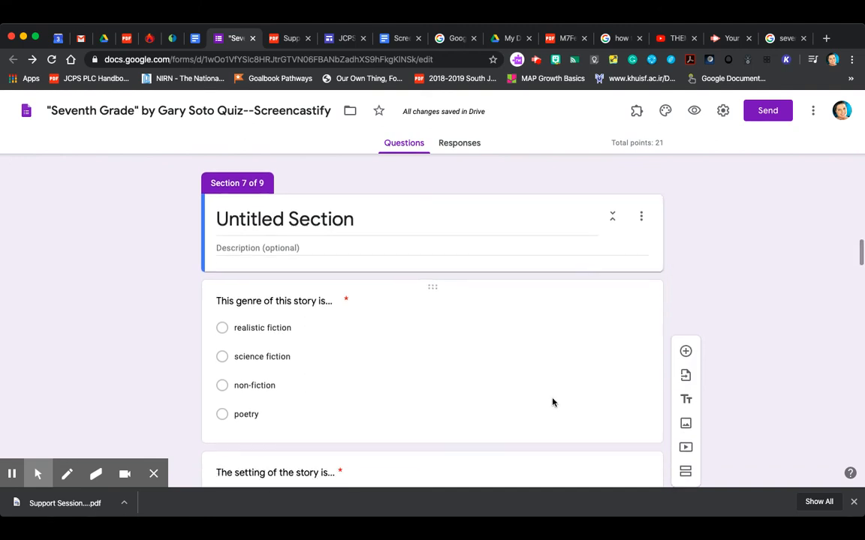
scroll(534, 358, "down", 3)
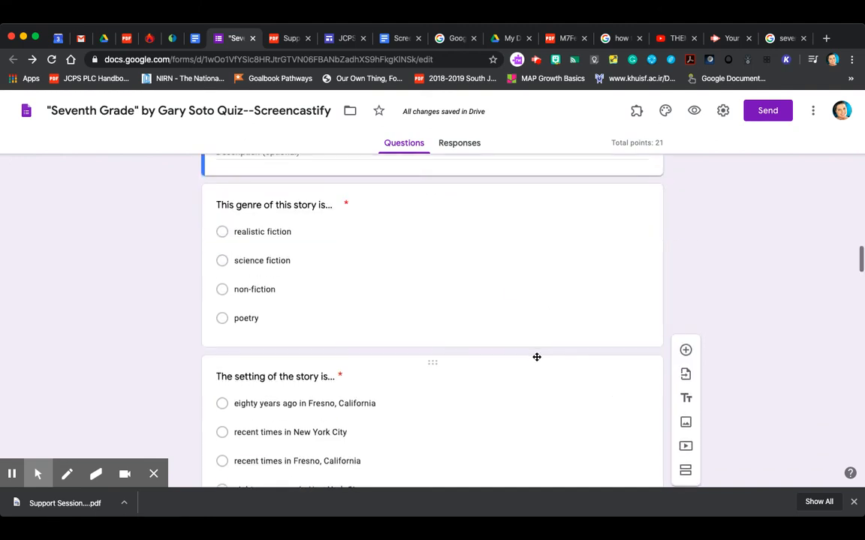
left_click(689, 473)
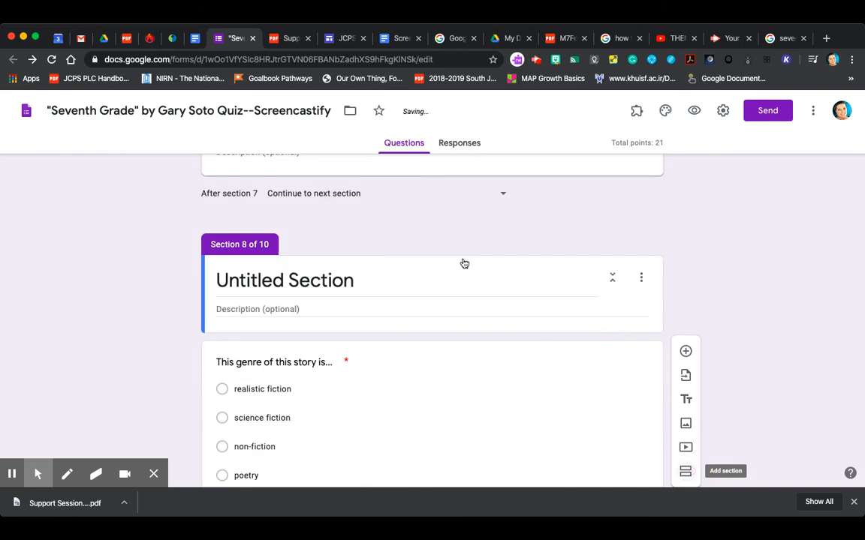
Title section 6 "Not quite" and section 7 "Awesome!".
scroll(457, 252, "up", 2)
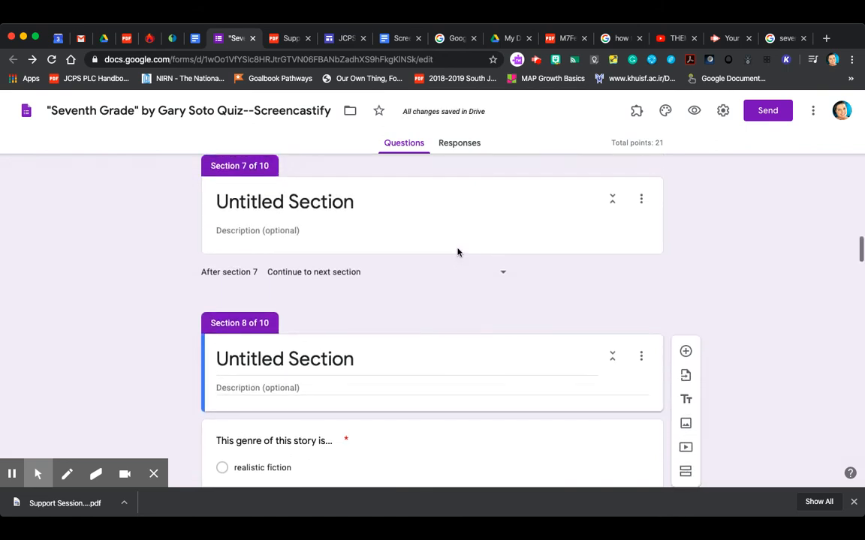
scroll(458, 252, "up", 5)
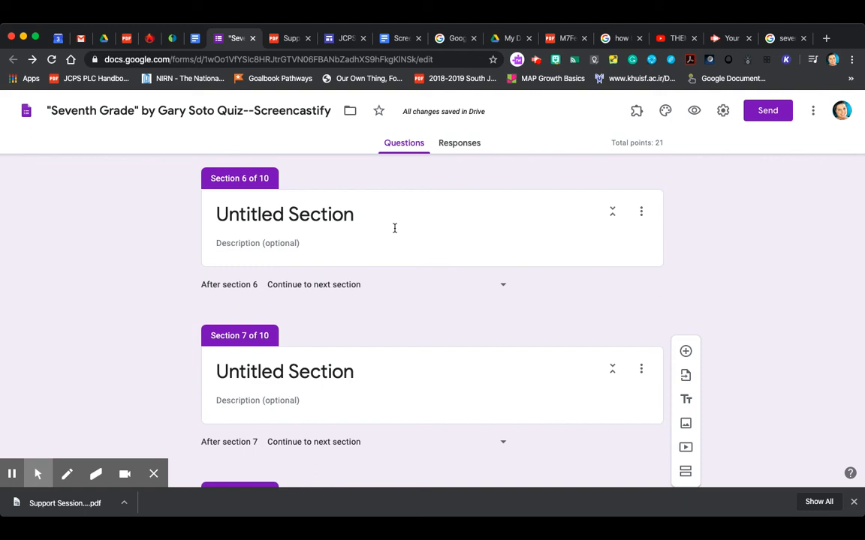
scroll(394, 228, "up", 2)
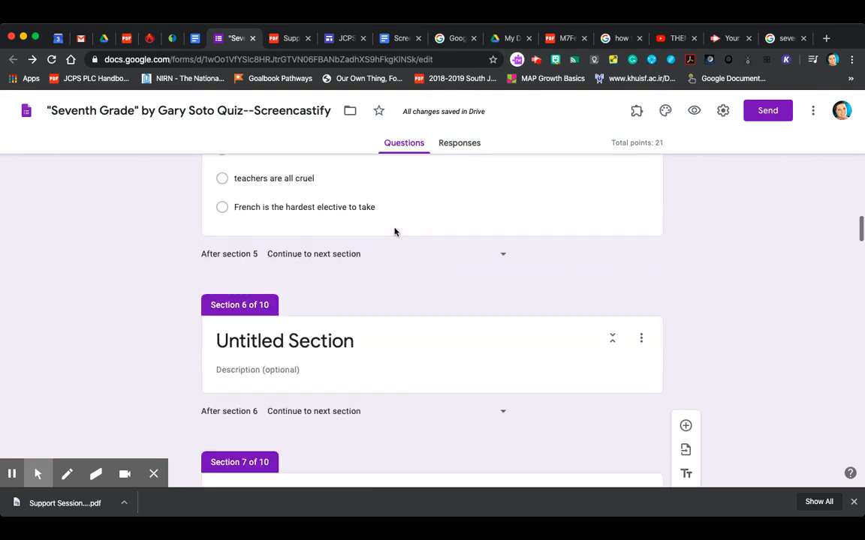
scroll(390, 232, "down", 2)
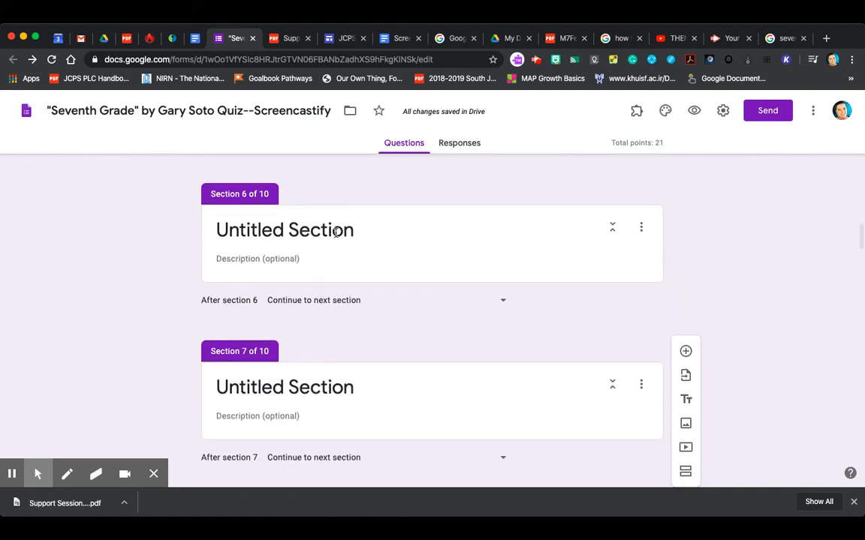
left_click(337, 231)
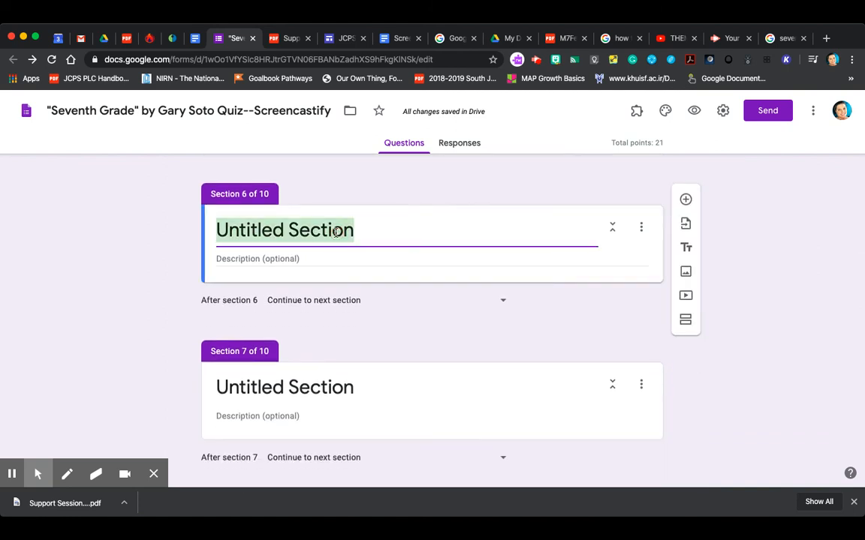
type("Not ")
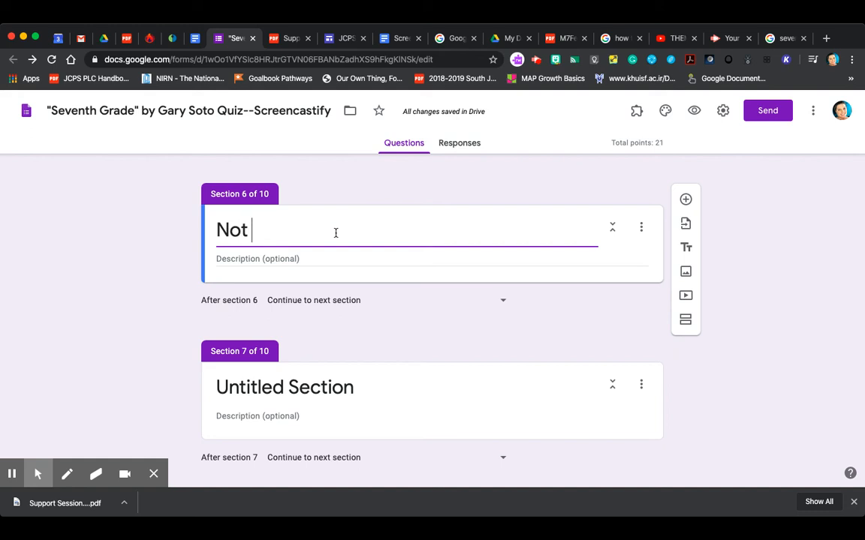
type("quite")
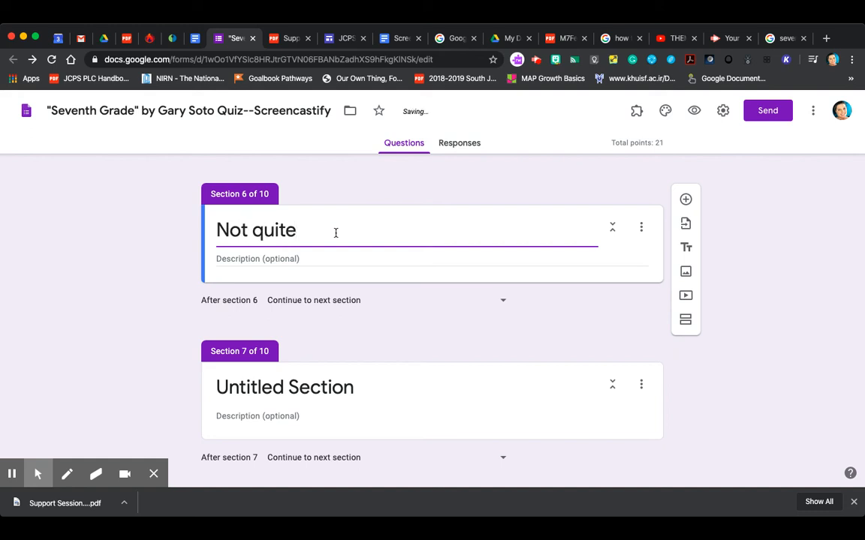
left_click(319, 387)
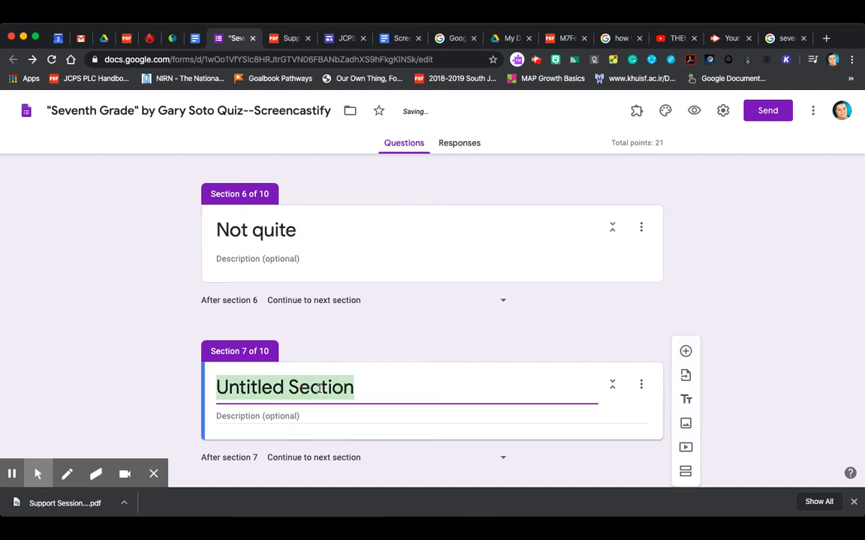
type("Awesome!")
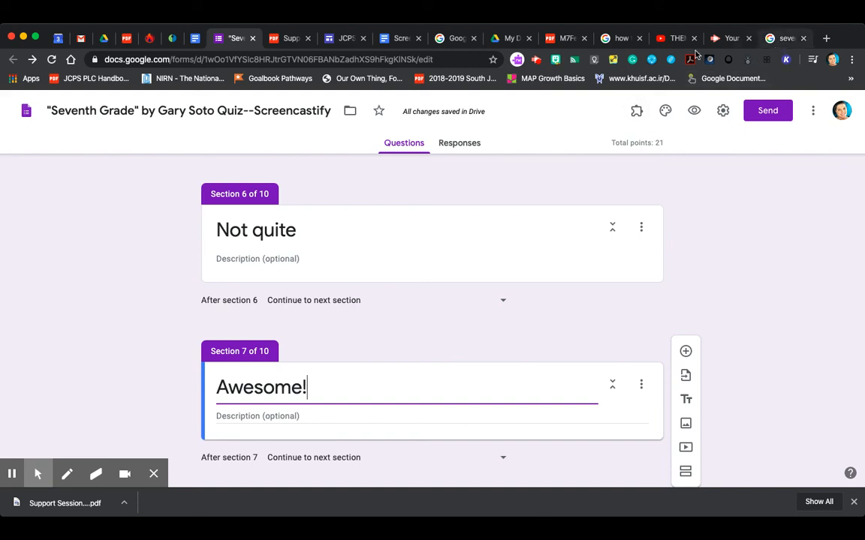
Search YouTube for "THEME" and insert the 6-minute Tim and Moby video titled THEME into the Not quite section.
left_click(581, 242)
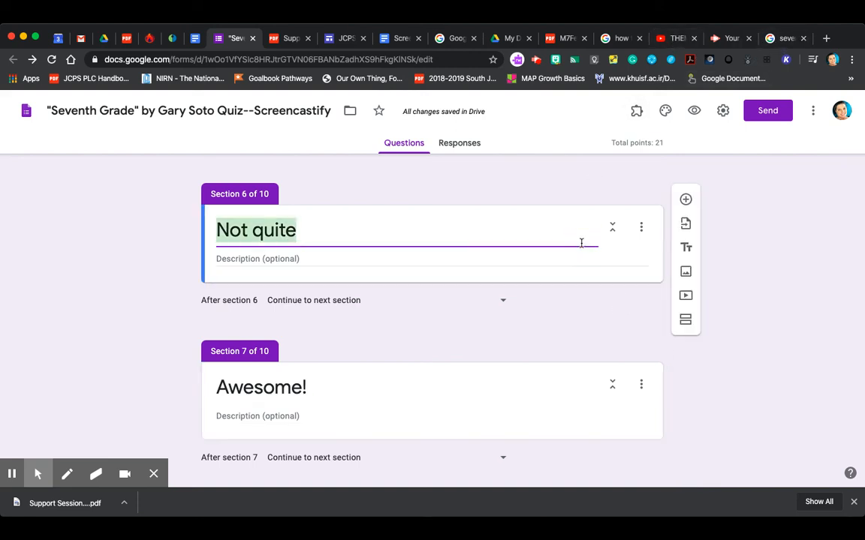
left_click(686, 297)
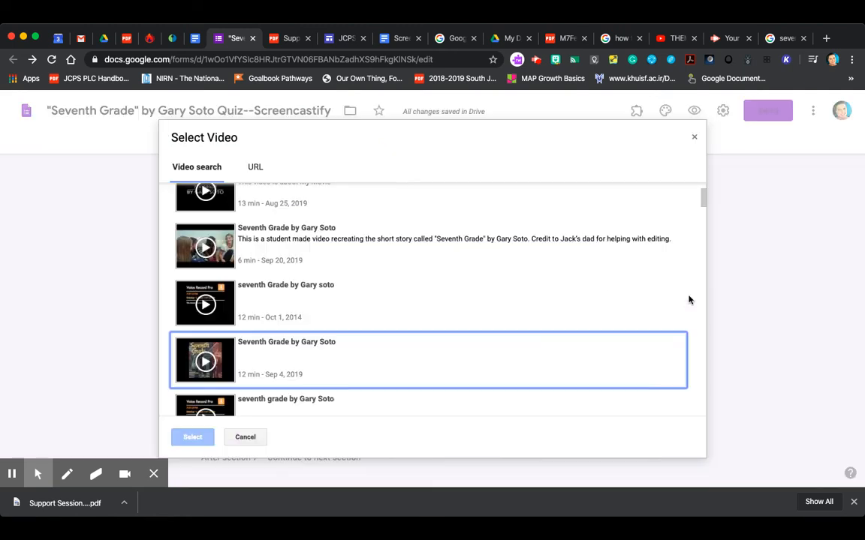
scroll(248, 213, "up", 1)
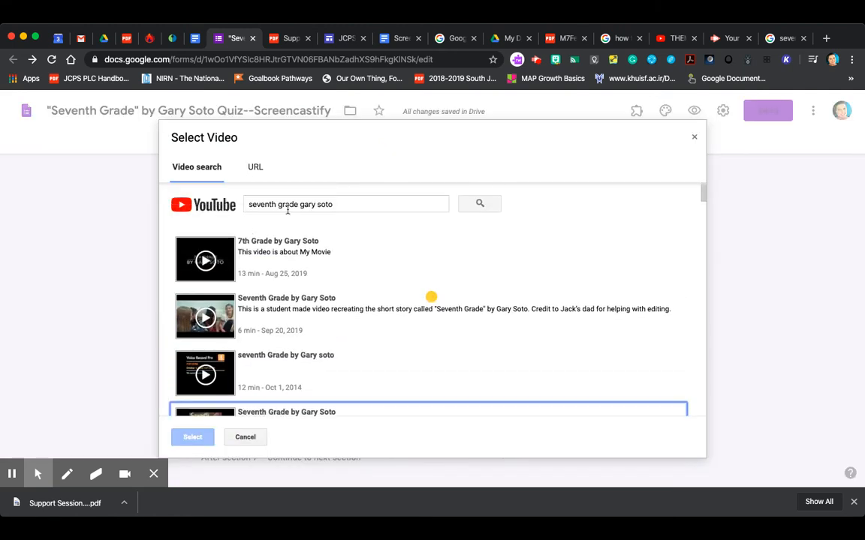
left_click_drag(336, 204, 175, 196)
type("THEME")
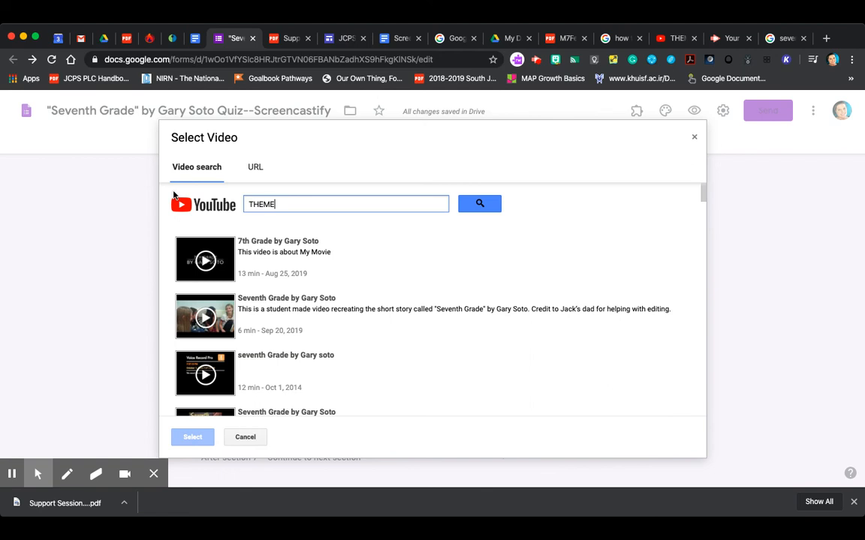
key("Return")
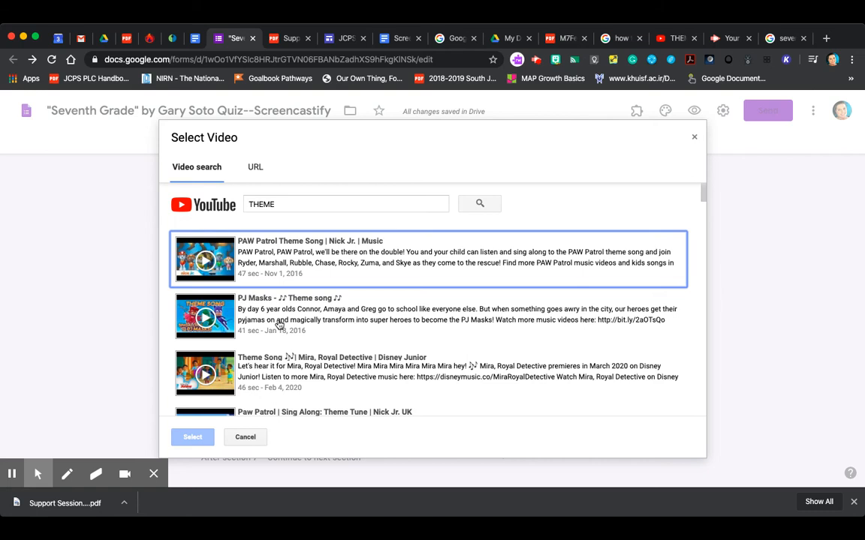
scroll(278, 323, "down", 6)
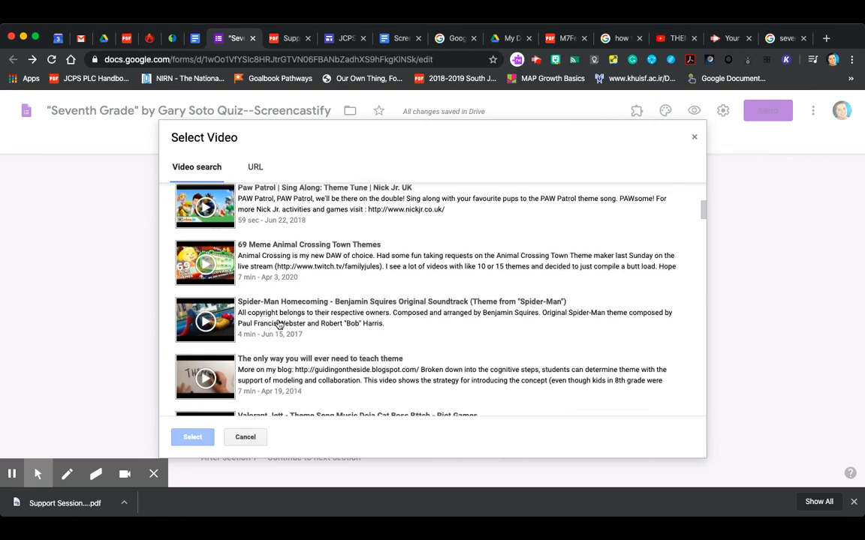
scroll(279, 323, "down", 4)
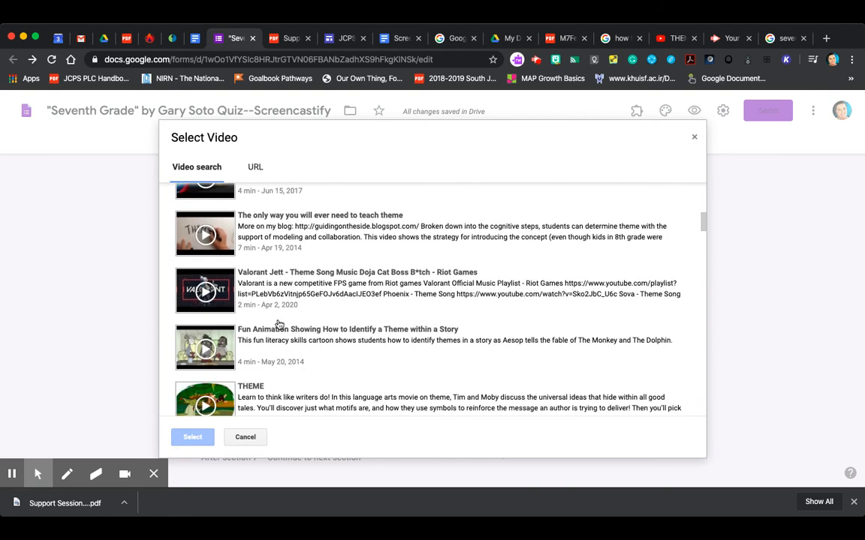
scroll(278, 325, "down", 4)
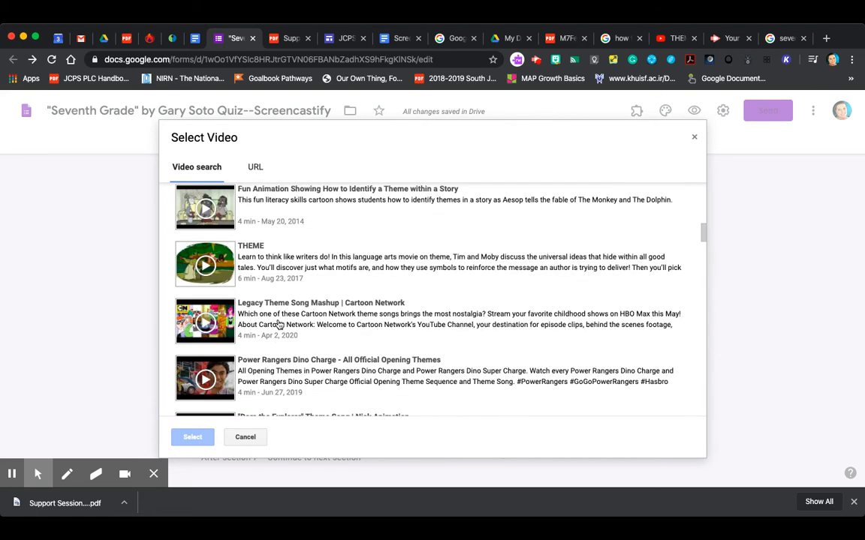
left_click(209, 268)
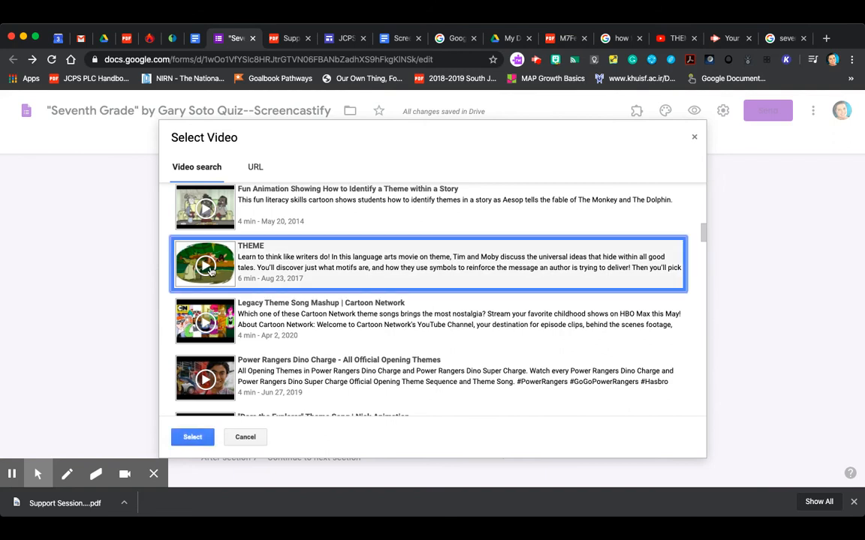
left_click(194, 438)
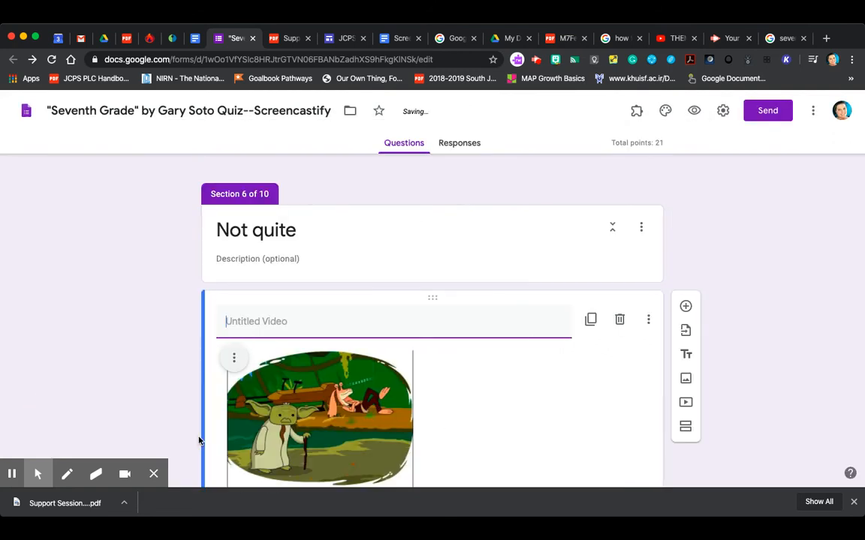
Give the Not quite section the description "Take a look at the video and the image before trying again.".
left_click(305, 263)
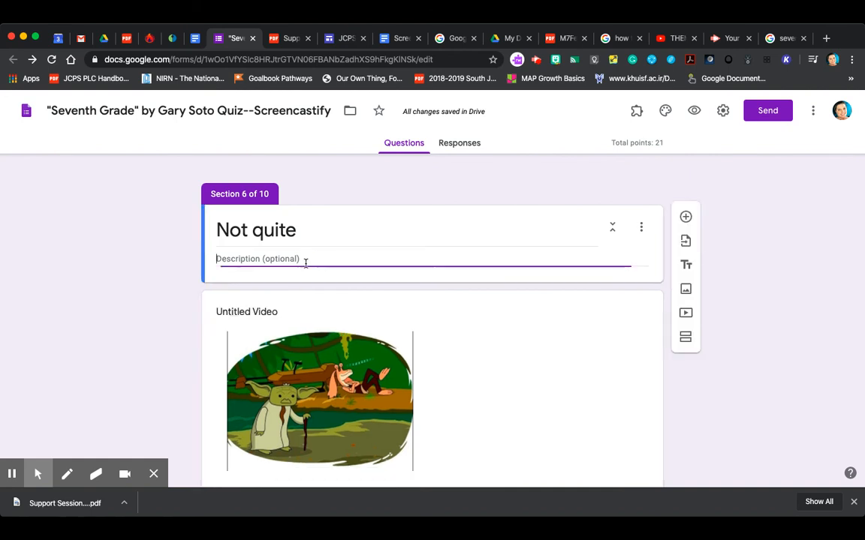
type("Take a look")
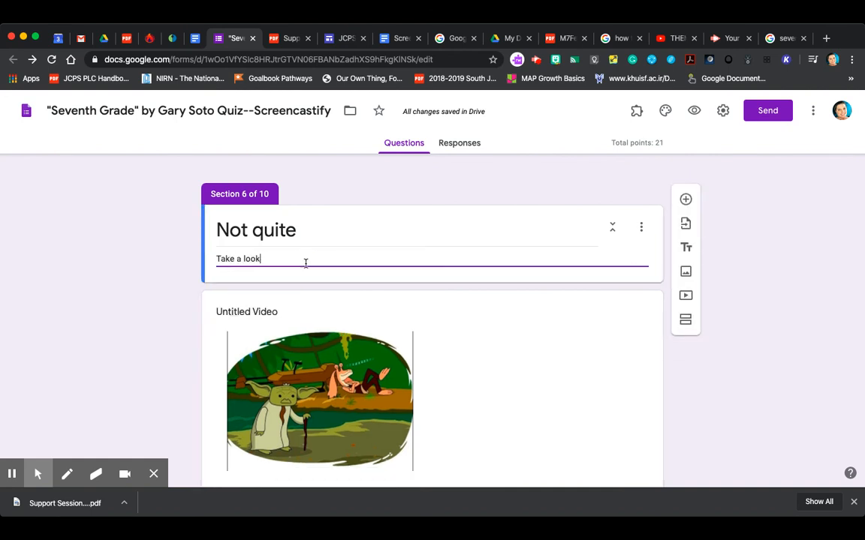
type(" at the vi")
key("BackSpace")
type("vieo")
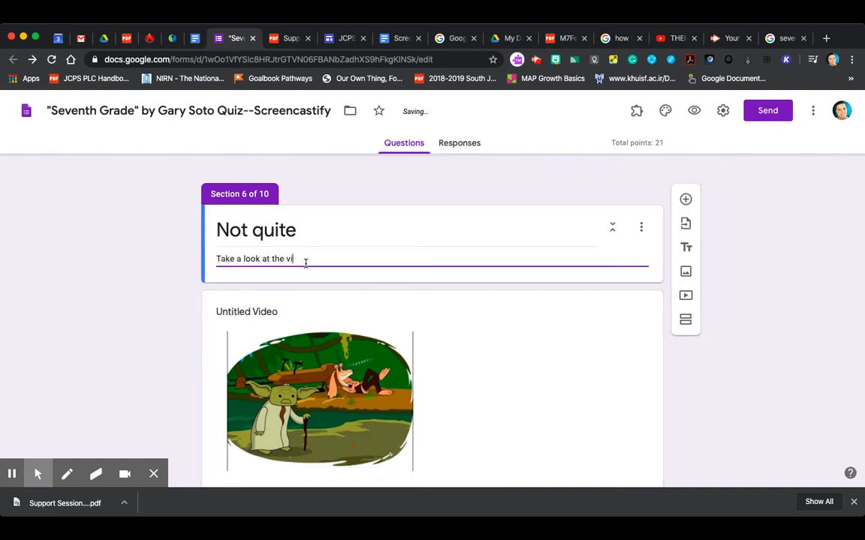
key("BackSpace")
key("BackSpace")
key("BackSpace")
type("d")
key("BackSpace")
type("ideo and the image before trying agian.")
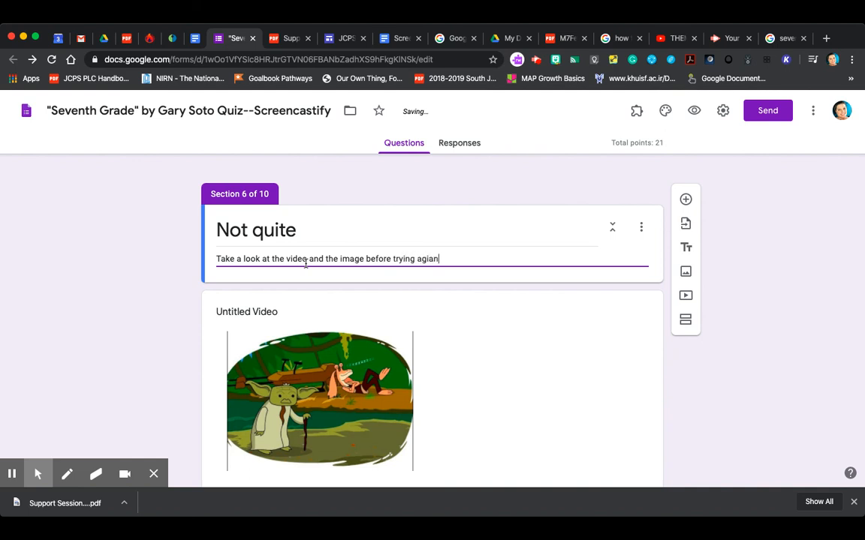
key("BackSpace")
key("BackSpace")
key("BackSpace")
key("BackSpace")
type("ain.")
Switch to the Google search page and search for images of "what is theme".
left_click(783, 37)
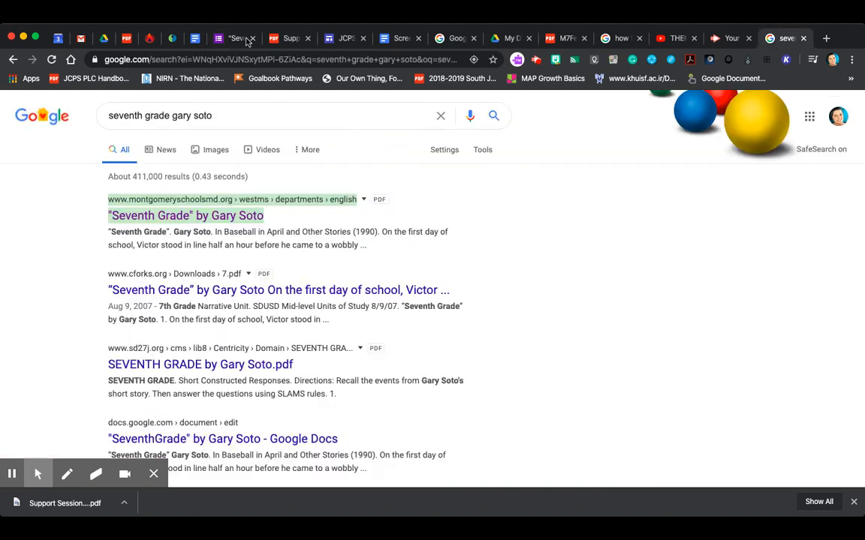
triple_click(219, 115)
type("what ")
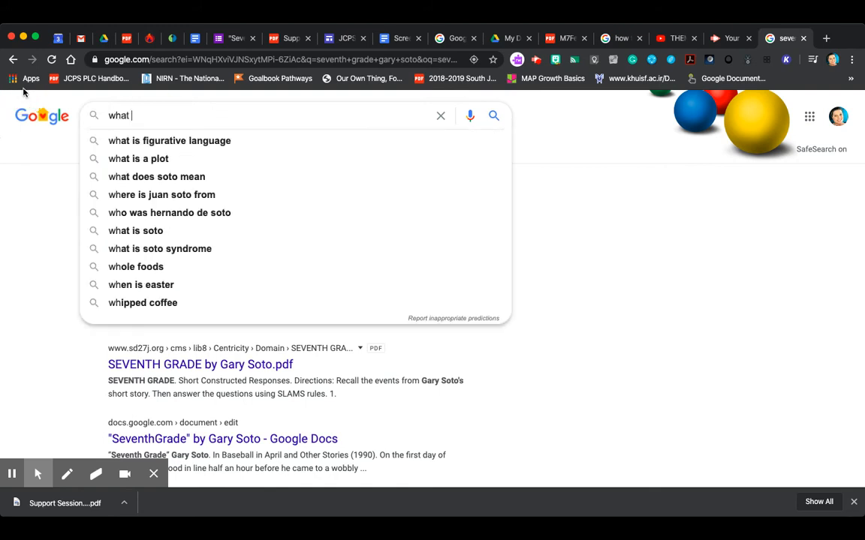
type("is theme")
key("Return")
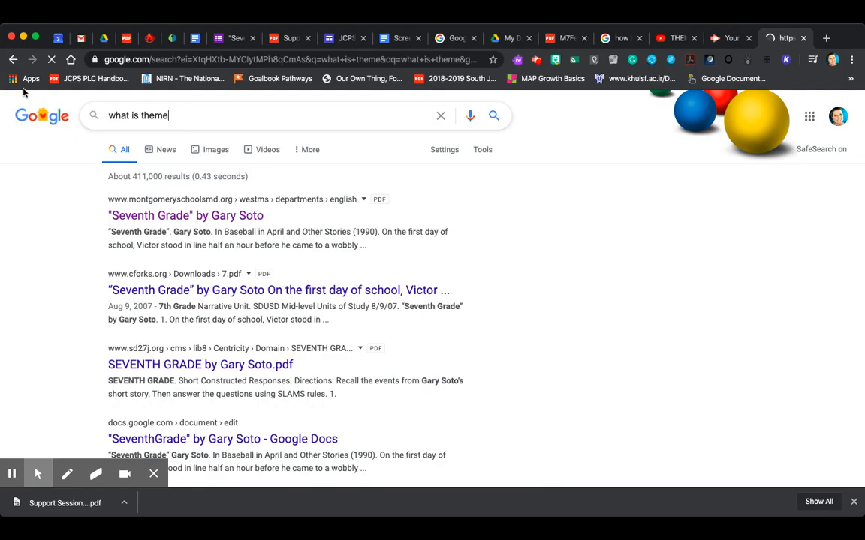
left_click(213, 158)
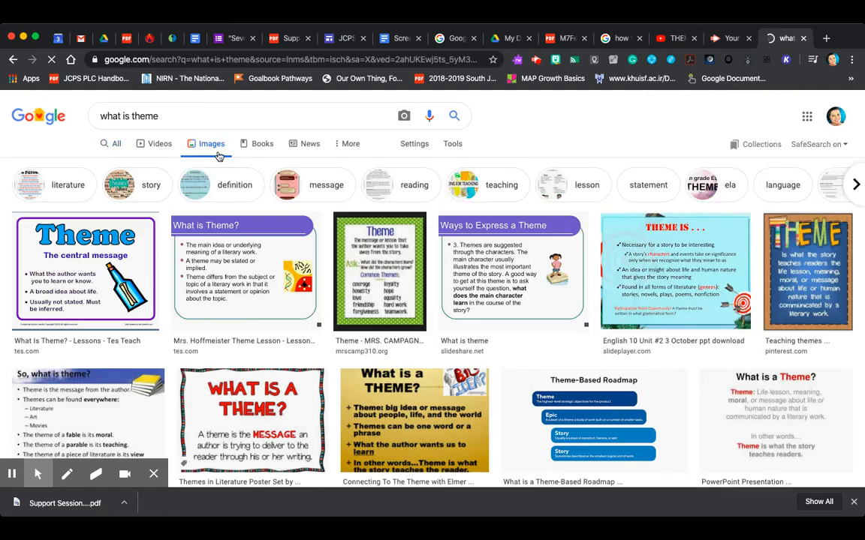
Try filtering the image results by the Labeled for Reuse usage rights, look through them, and restore results not filtered by license.
left_click(453, 147)
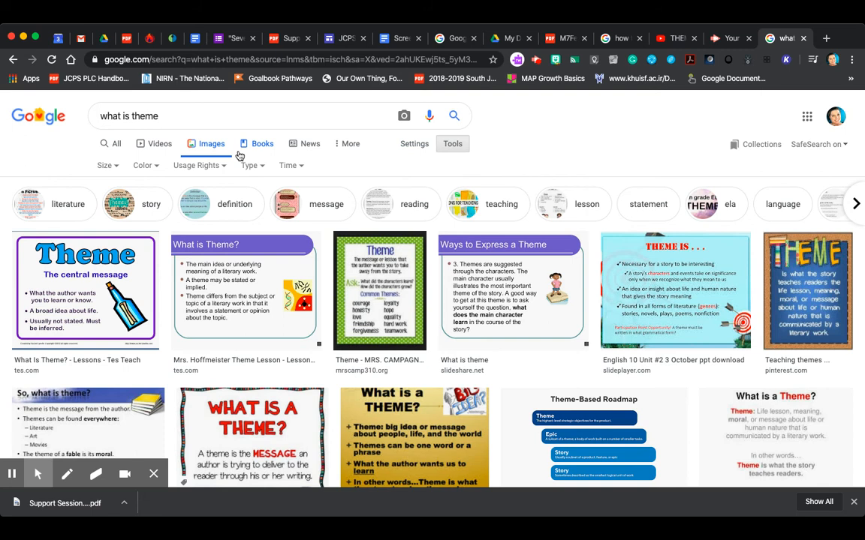
left_click(221, 167)
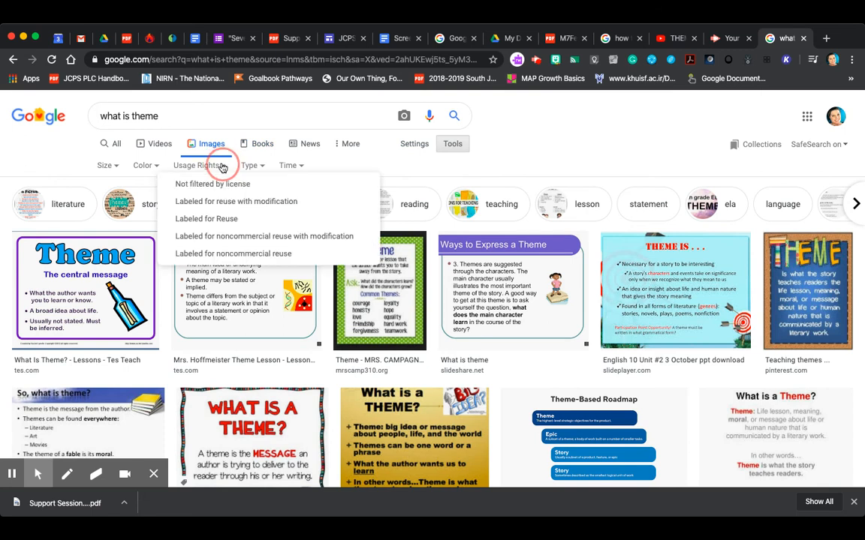
left_click(219, 219)
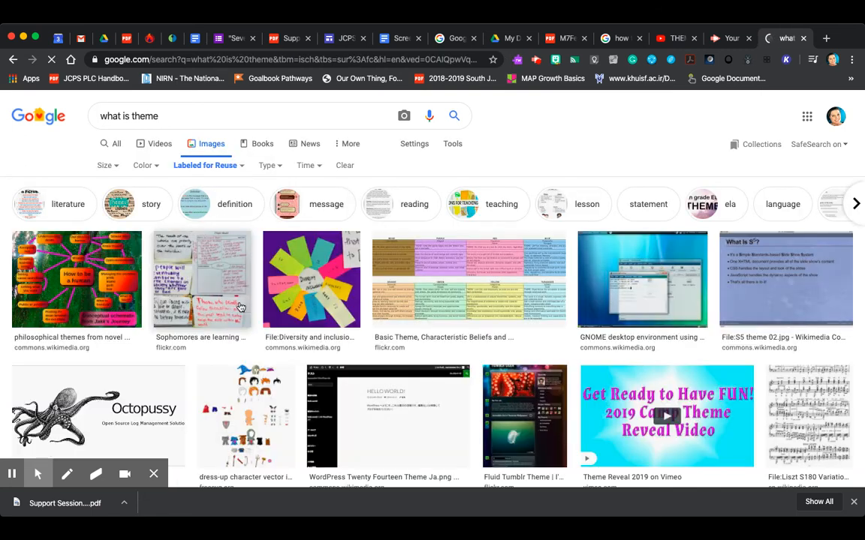
scroll(276, 334, "down", 8)
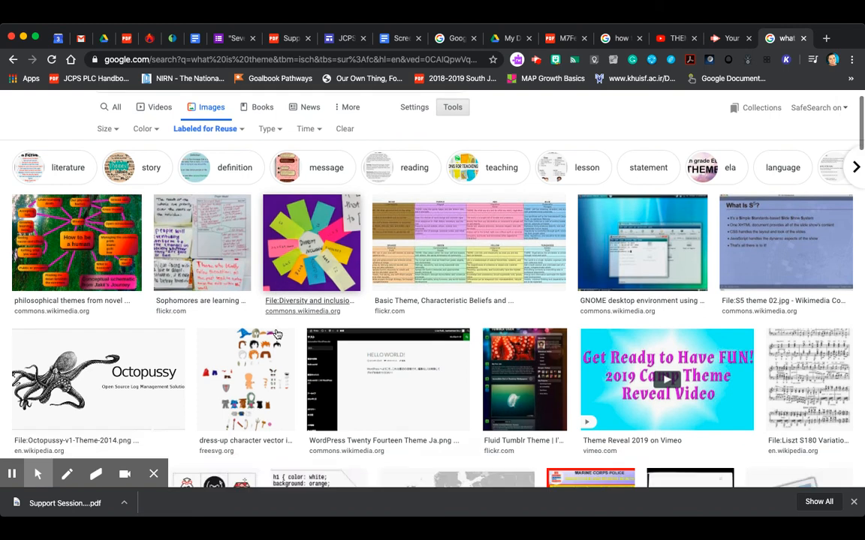
scroll(276, 333, "down", 4)
scroll(276, 334, "up", 15)
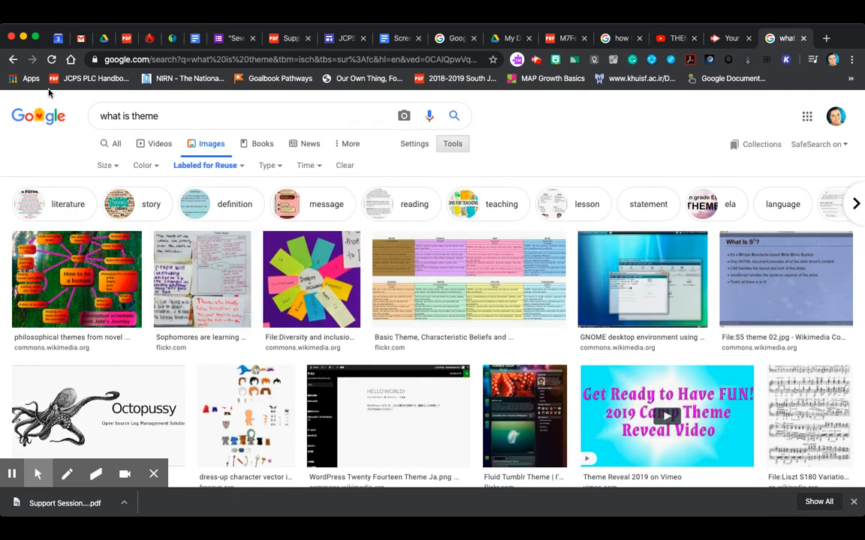
left_click(236, 172)
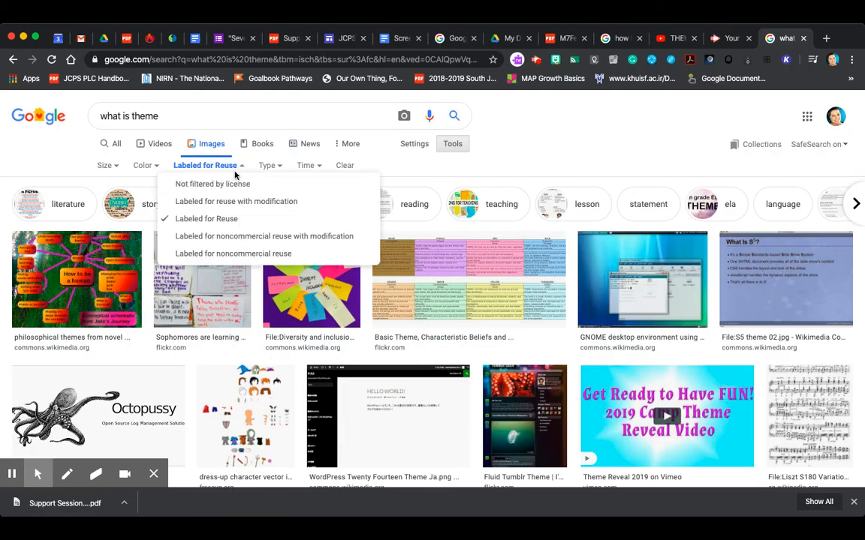
left_click(236, 182)
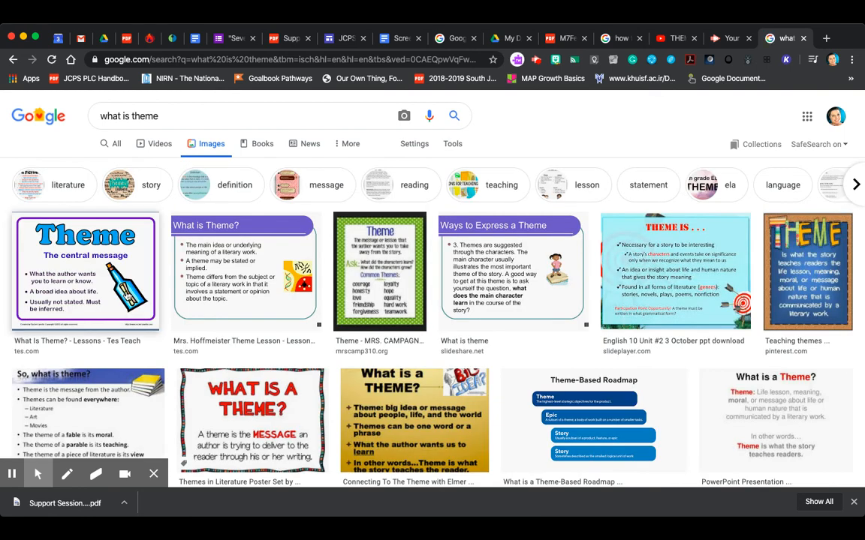
Open the larger preview of the tes.com "What Is Theme?" poster with the bottle and copy its image address.
left_click(108, 297)
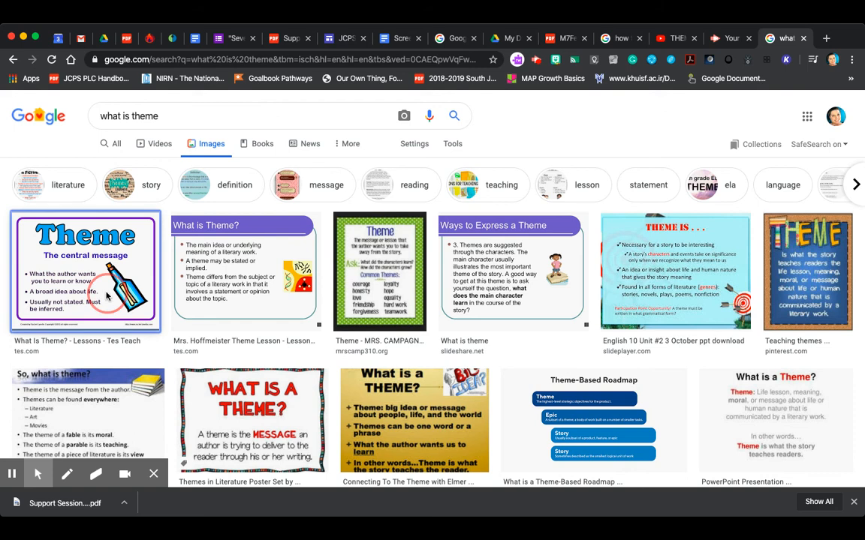
left_click(89, 272)
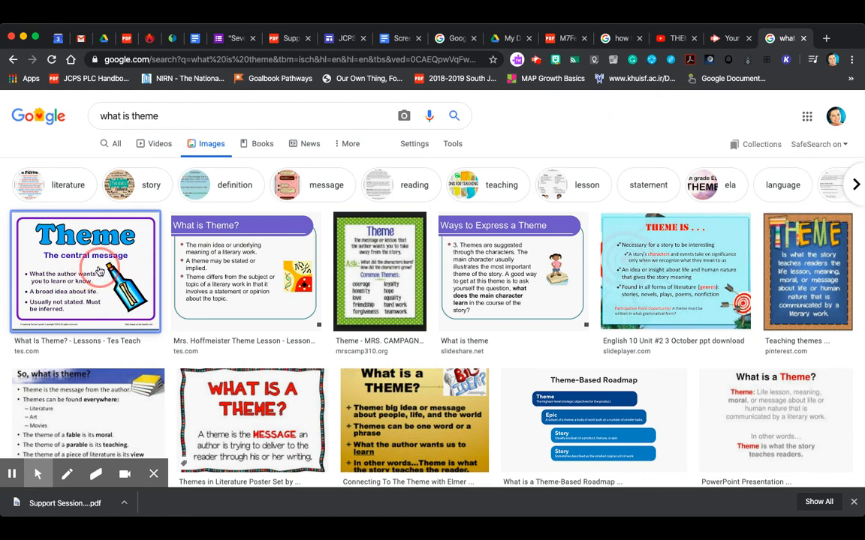
left_click(93, 276)
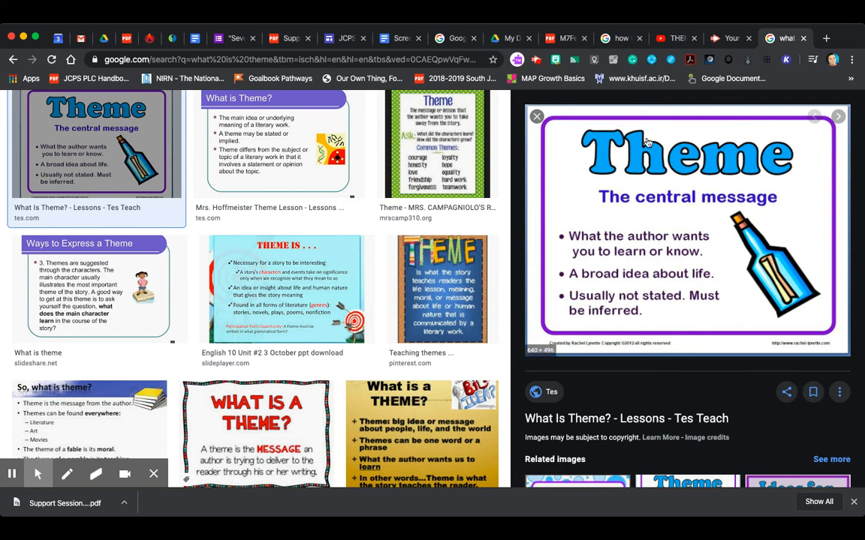
left_click(658, 277)
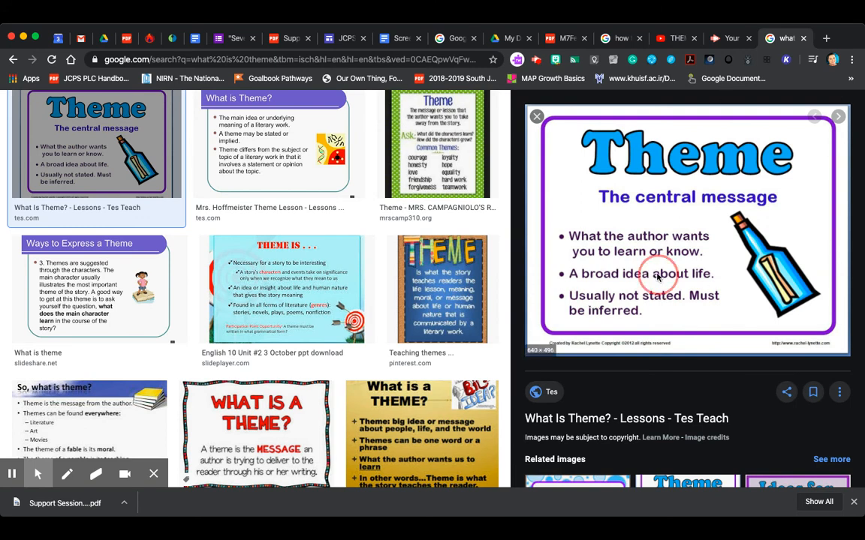
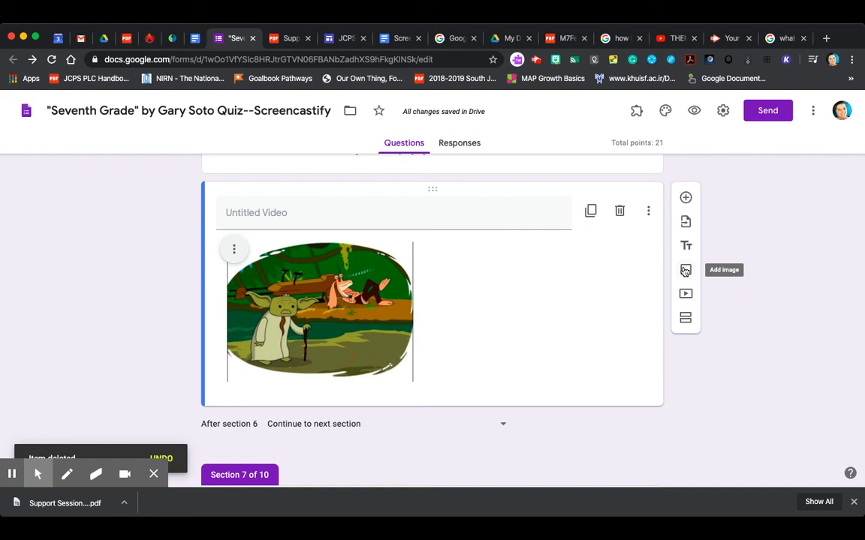
Start adding an image after the video in section 6 of the form and search Google Images for "theme".
left_click(685, 270)
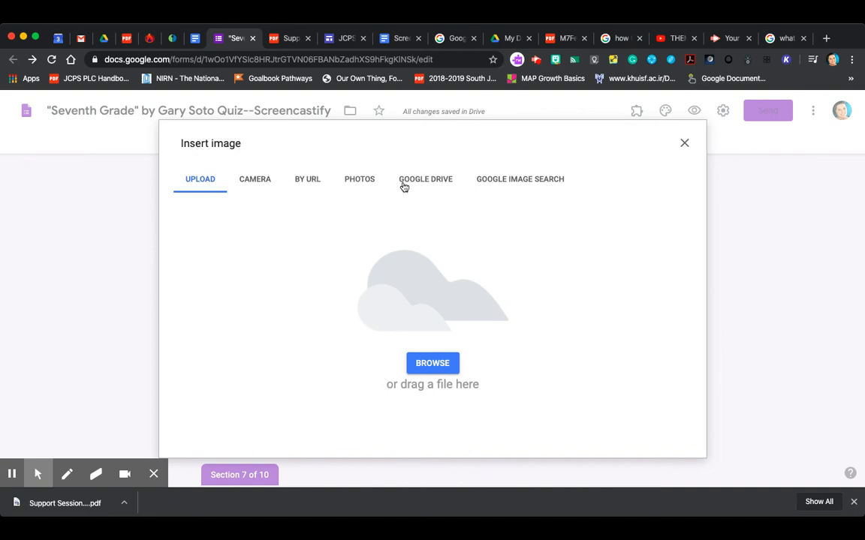
left_click(529, 180)
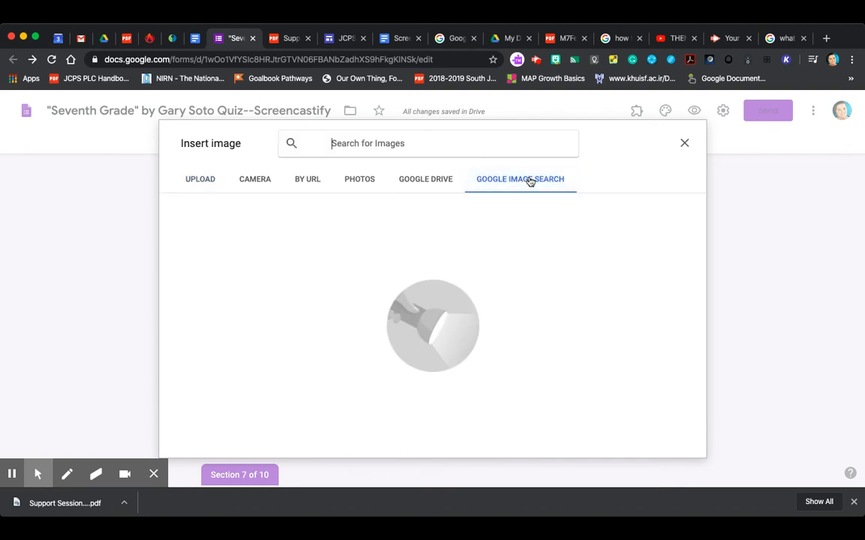
left_click(411, 142)
type("theme")
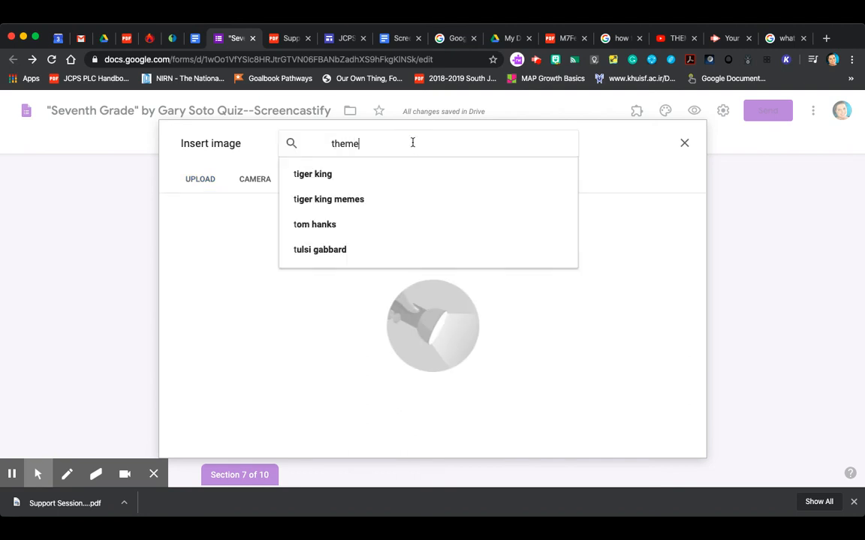
key("Return")
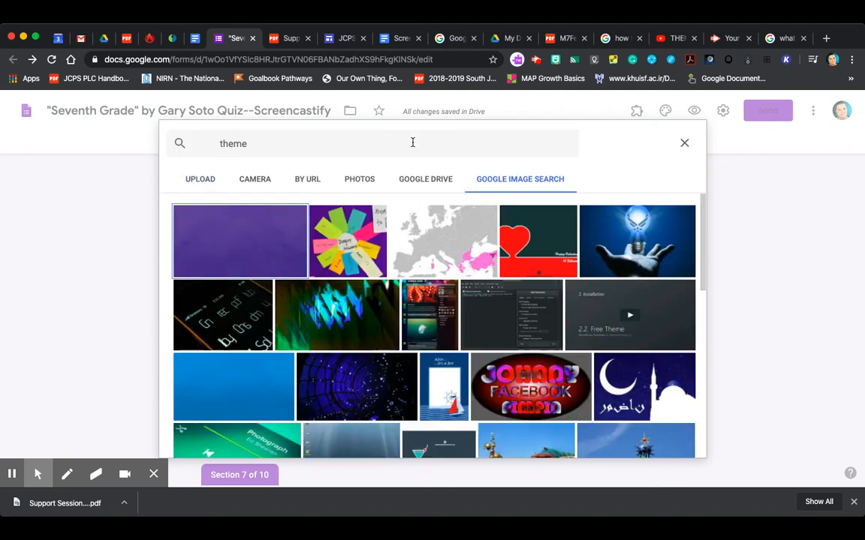
scroll(348, 349, "down", 3)
scroll(348, 348, "down", 6)
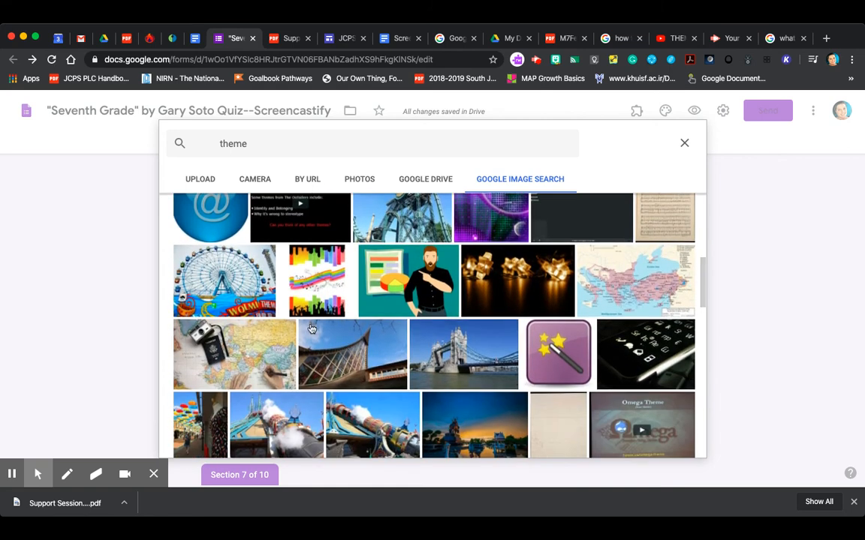
Insert the Theme poster below the video in section 6 from its copied image URL.
left_click(303, 182)
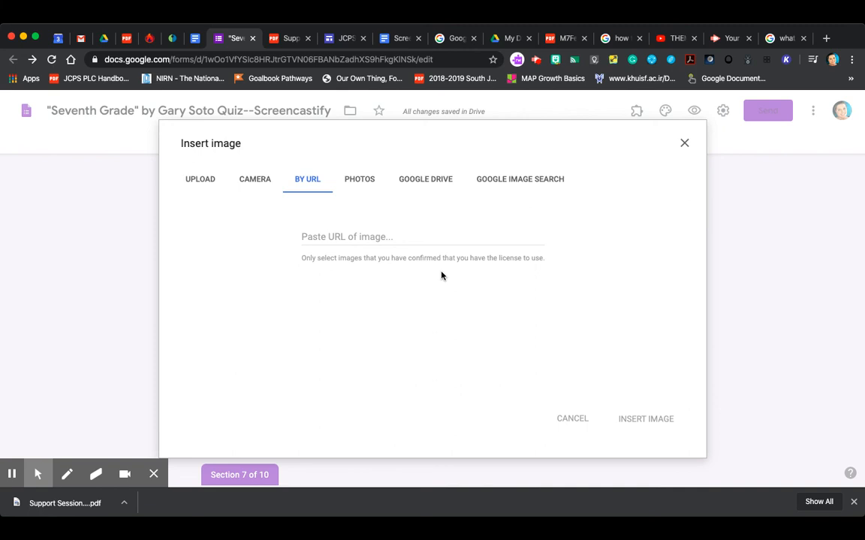
left_click(383, 241)
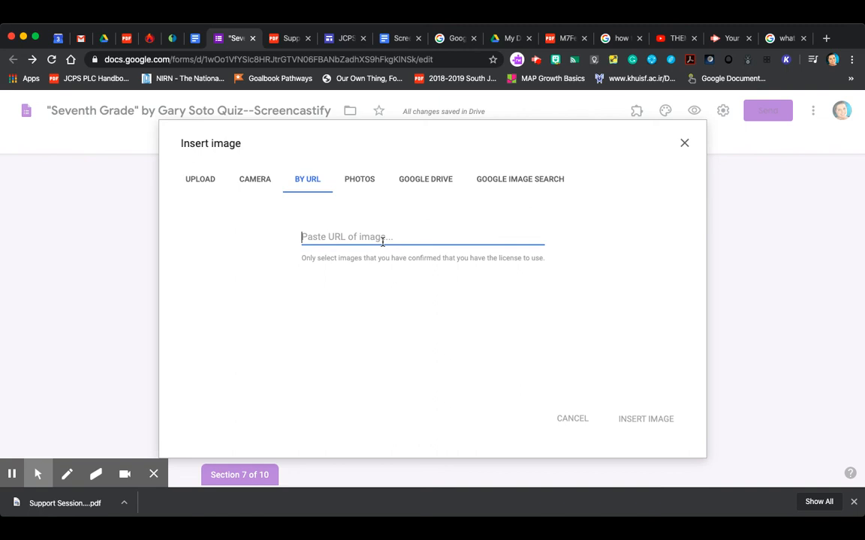
key("super+v")
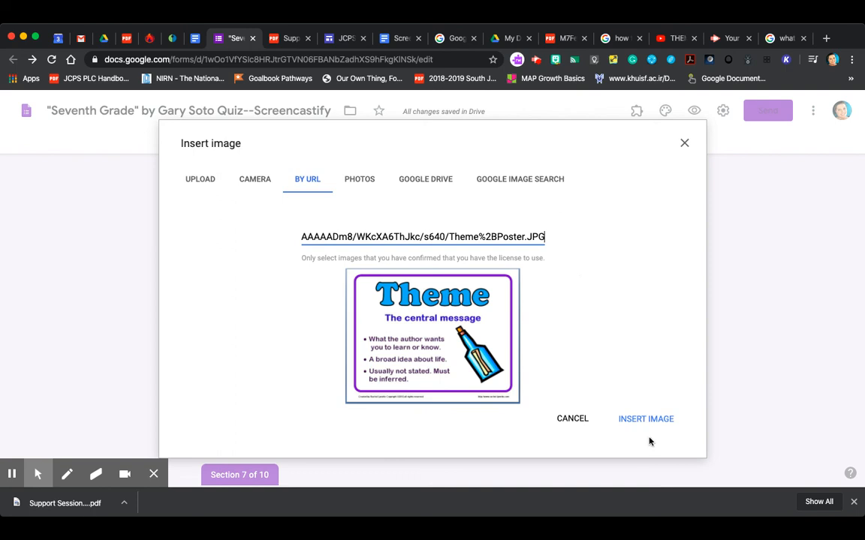
left_click(639, 419)
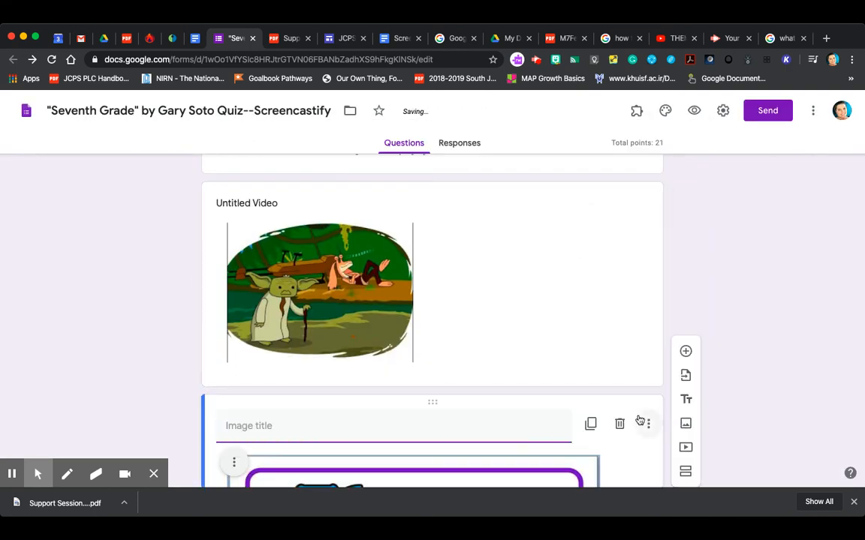
Shrink the Theme poster proportionally to about three quarters of its inserted width and examine the copyright line beneath it.
left_click(548, 375)
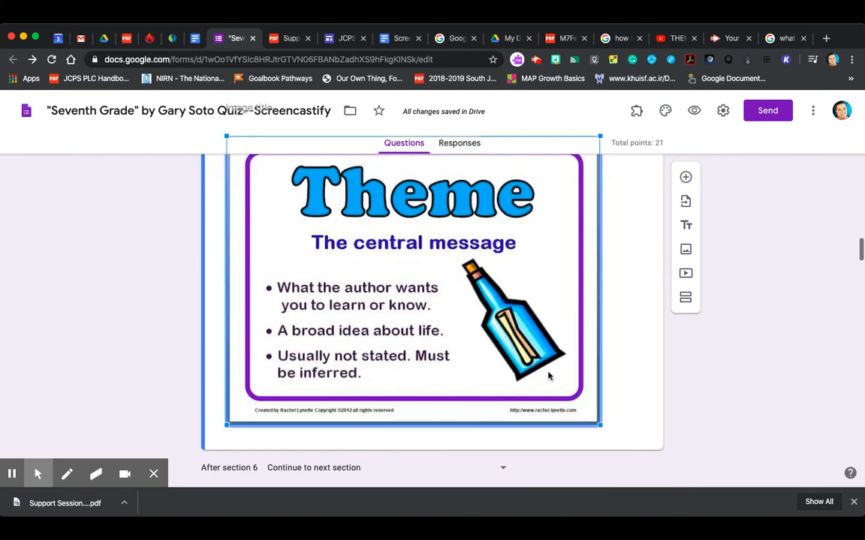
left_click_drag(599, 425, 514, 352)
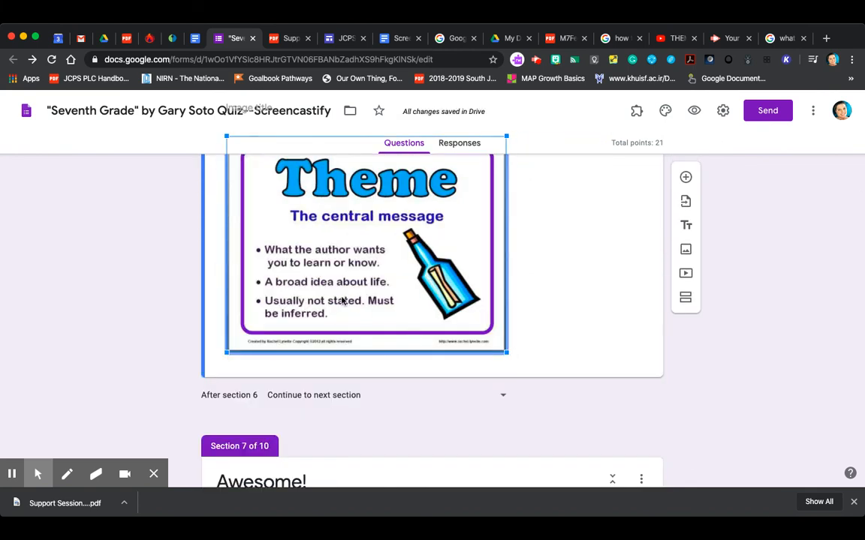
scroll(263, 346, "up", 5)
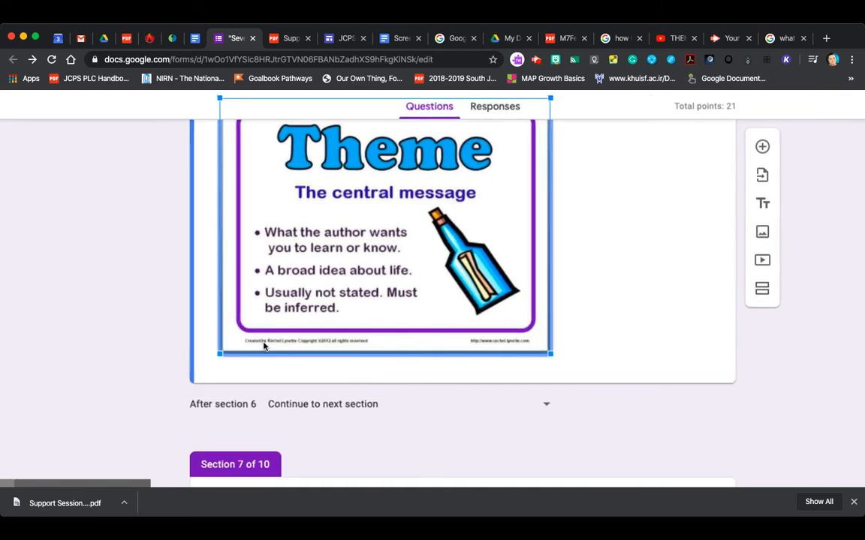
scroll(263, 346, "down", 5)
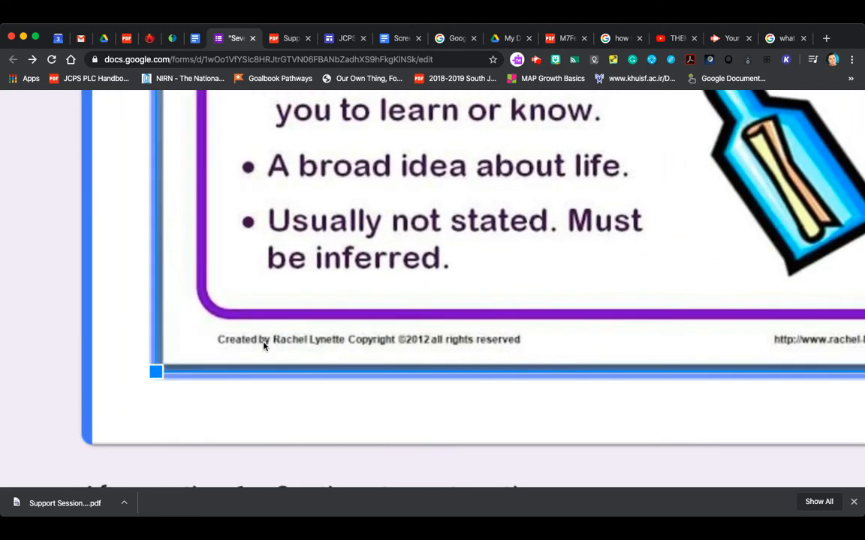
scroll(264, 346, "down", 3)
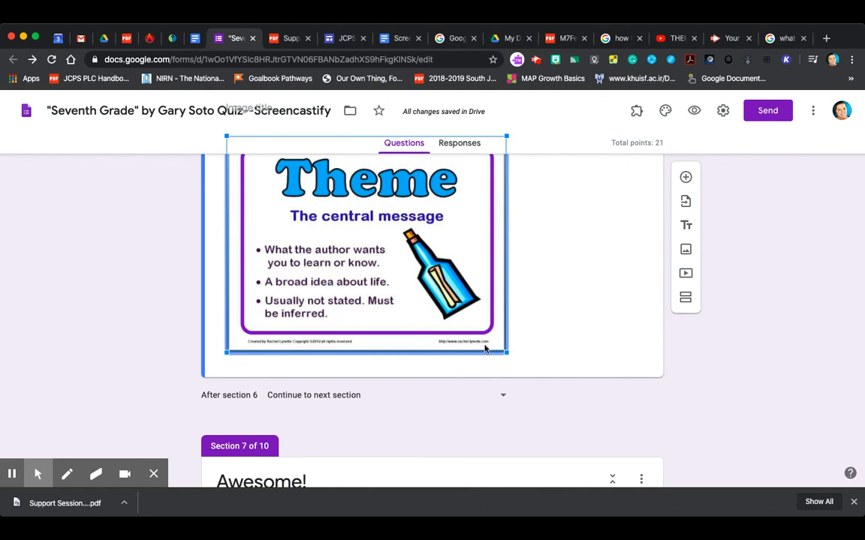
left_click_drag(507, 352, 504, 352)
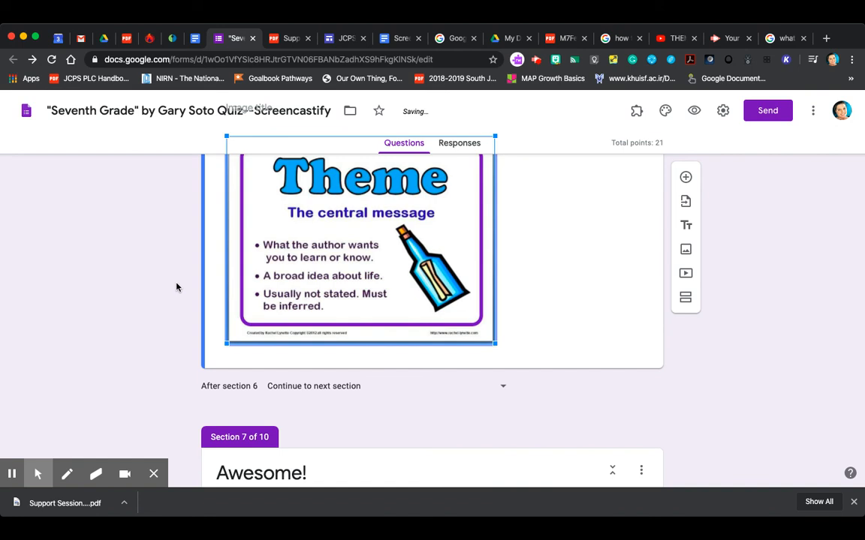
scroll(177, 287, "down", 2)
scroll(177, 288, "up", 2)
scroll(176, 287, "up", 1)
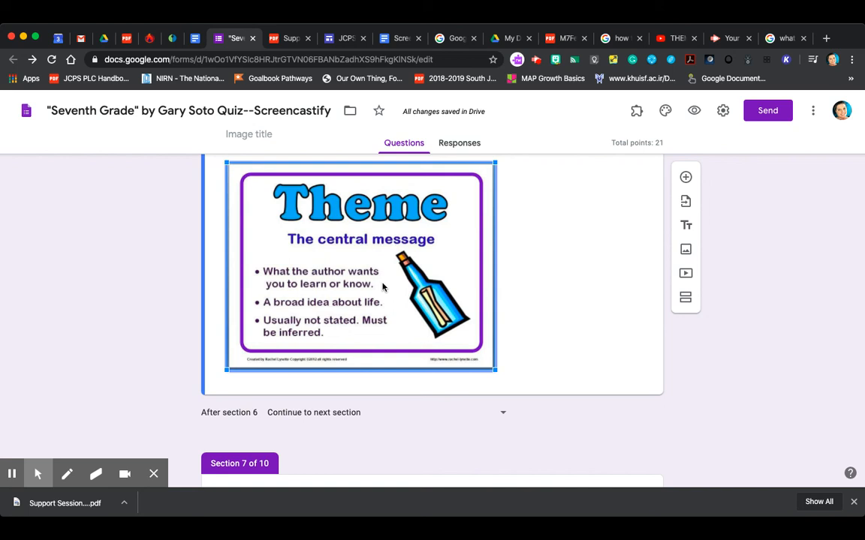
scroll(382, 287, "down", 2)
scroll(383, 287, "up", 6)
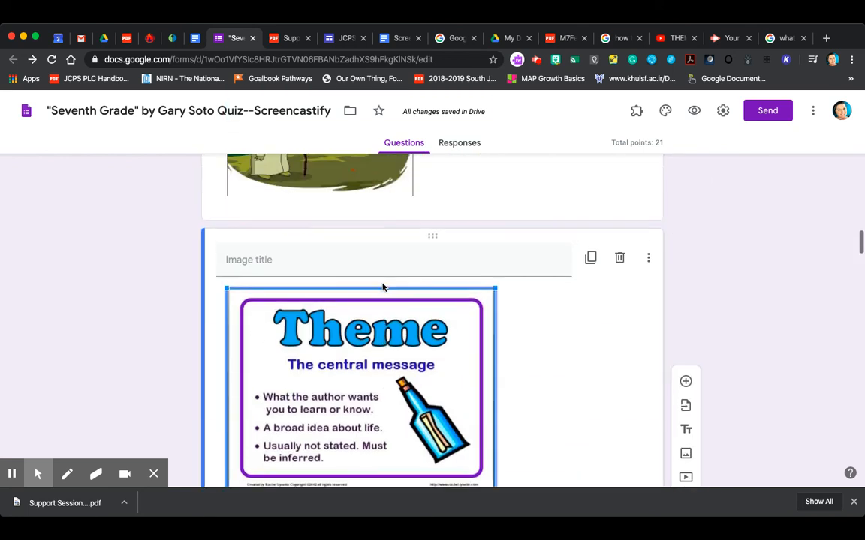
Select the "Awesome!" header of section 7 in the form as the insertion point.
scroll(382, 285, "down", 3)
scroll(383, 287, "down", 3)
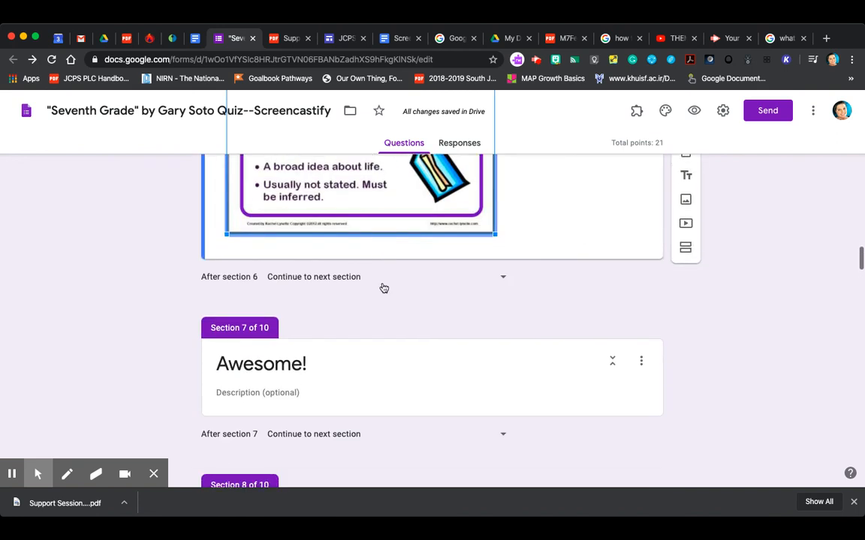
left_click(370, 359)
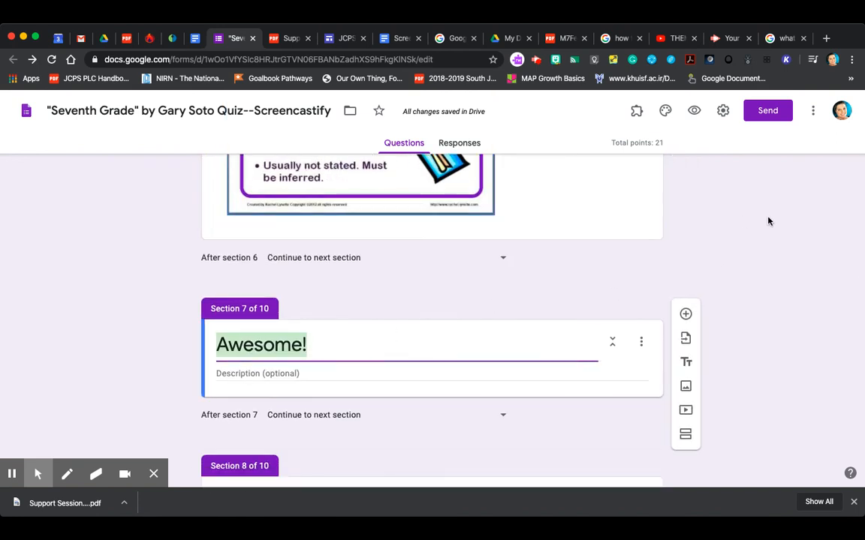
scroll(767, 221, "down", 1)
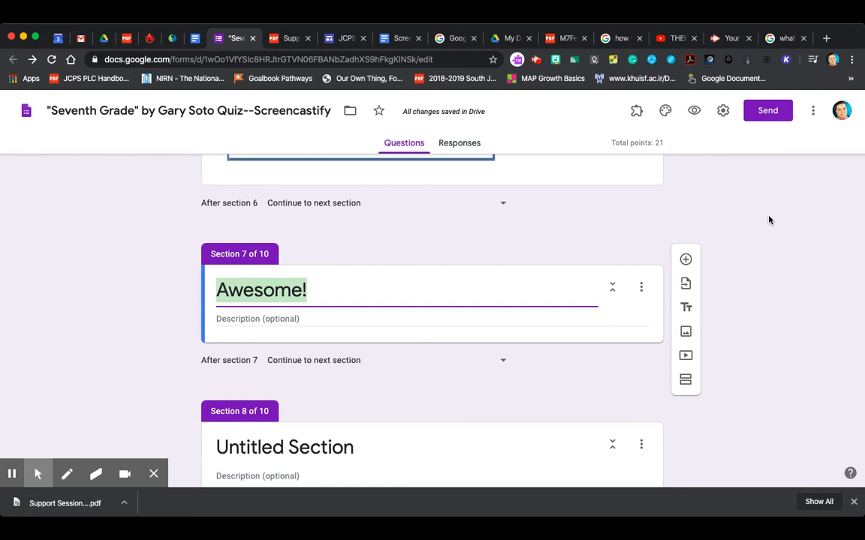
Switch to the Google search for "what is theme" and replace it with a general web search for "gif correct answer".
left_click(785, 40)
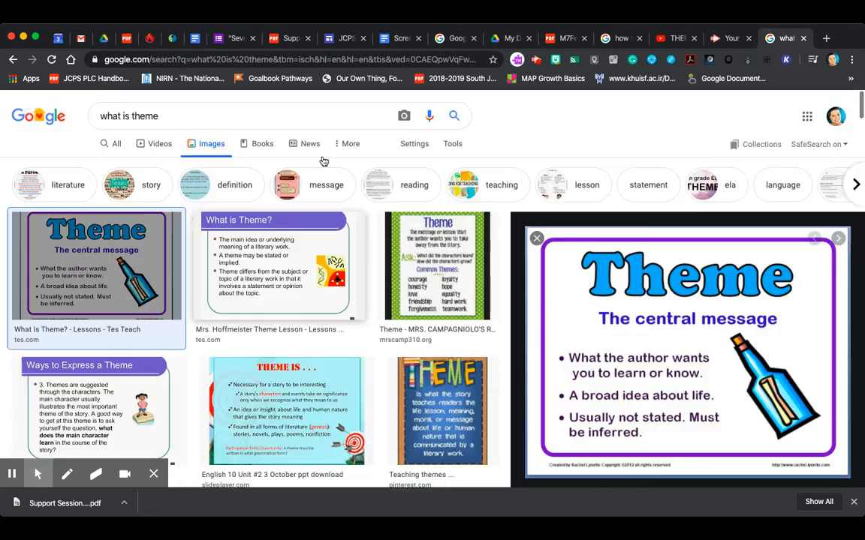
left_click(113, 148)
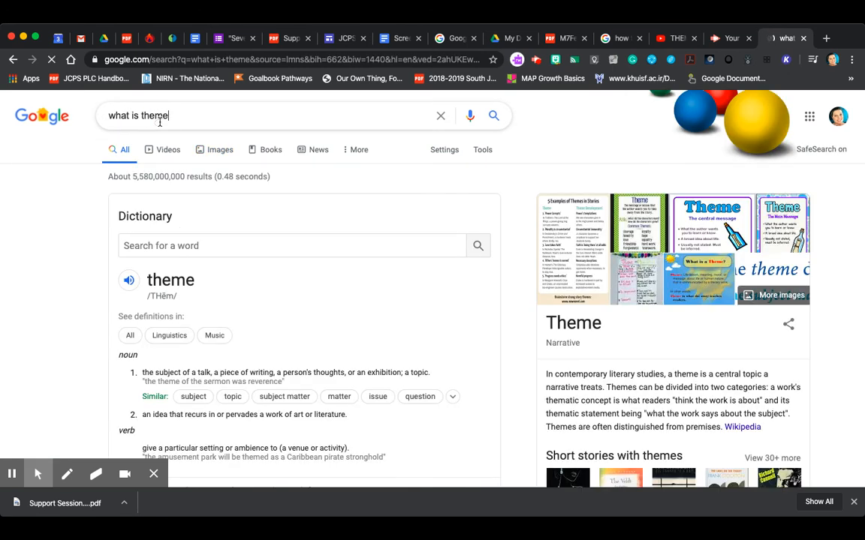
left_click_drag(180, 116, 58, 105)
key("BackSpace")
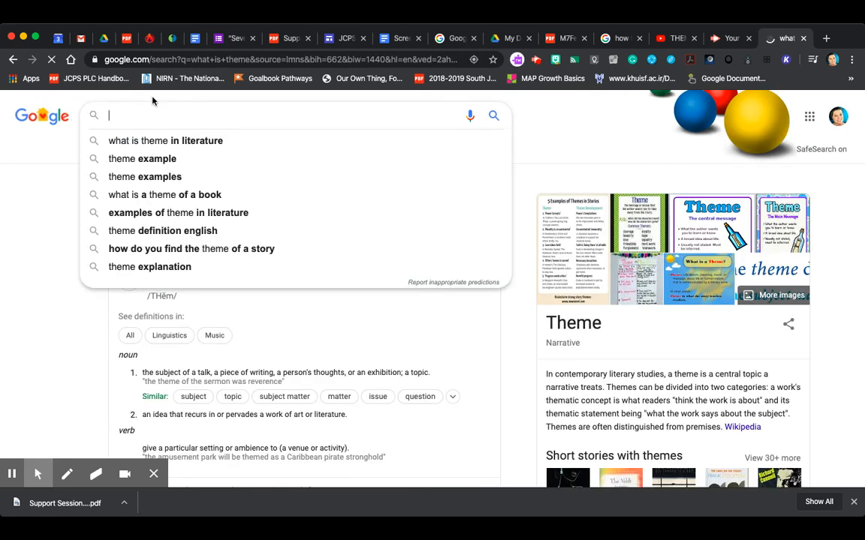
type("gif ")
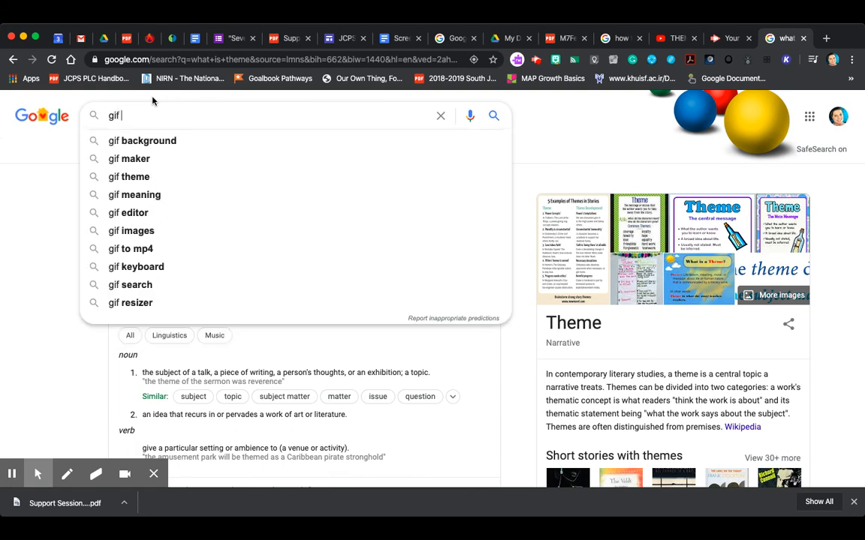
type("cor")
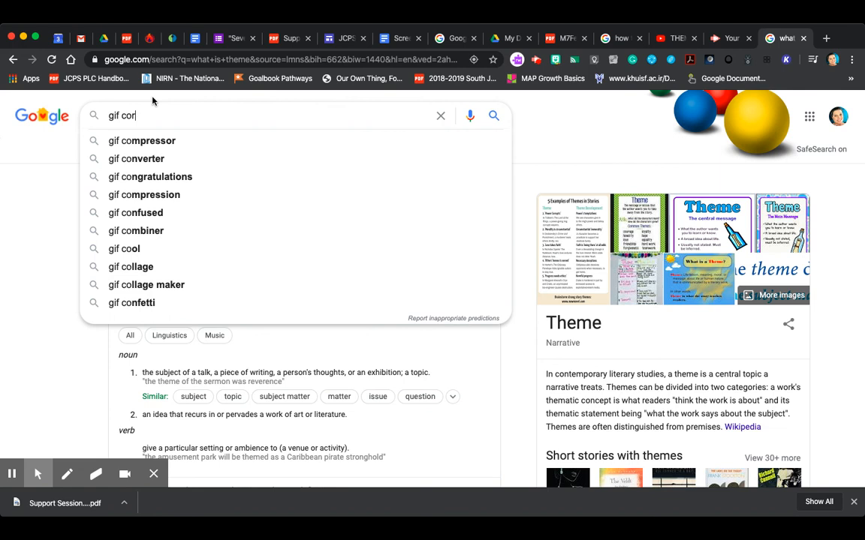
type("rect answer")
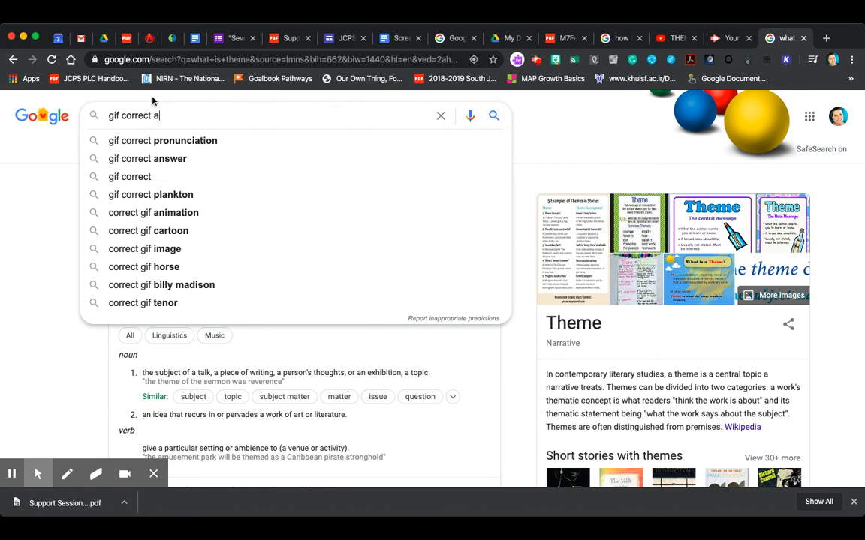
key("Return")
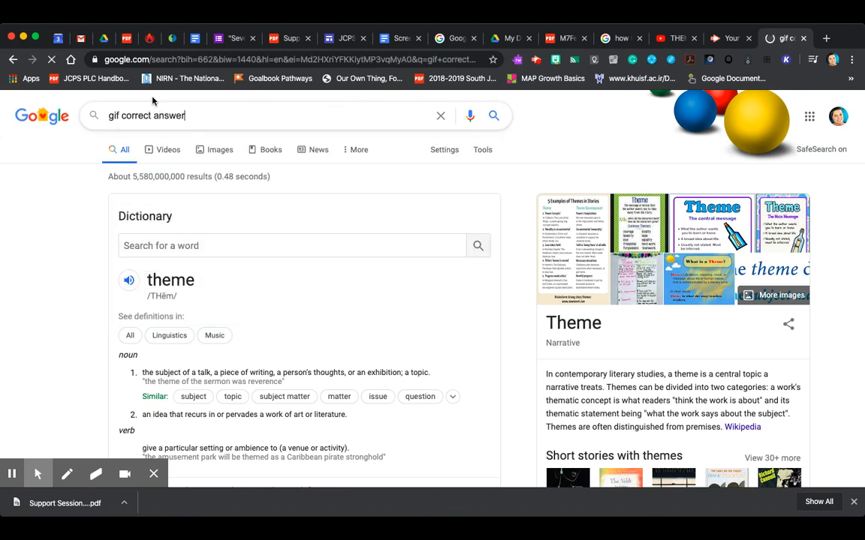
Show the image results and copy the image address of the gfycat.com GIF of the clapping man in a suit.
left_click(187, 202)
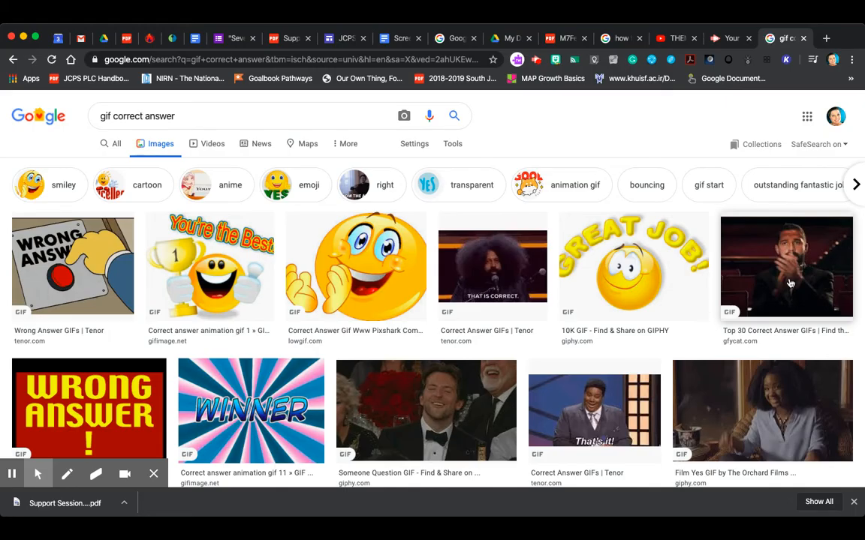
left_click(790, 283)
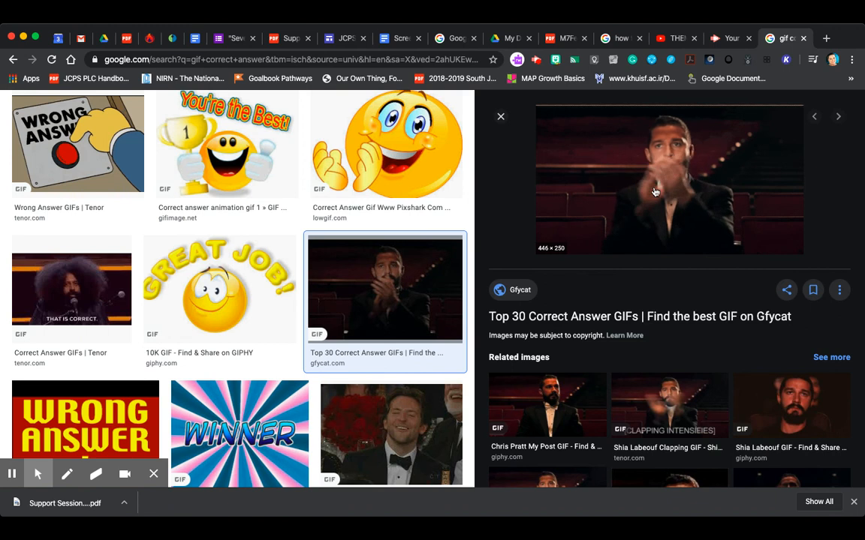
left_click(654, 190)
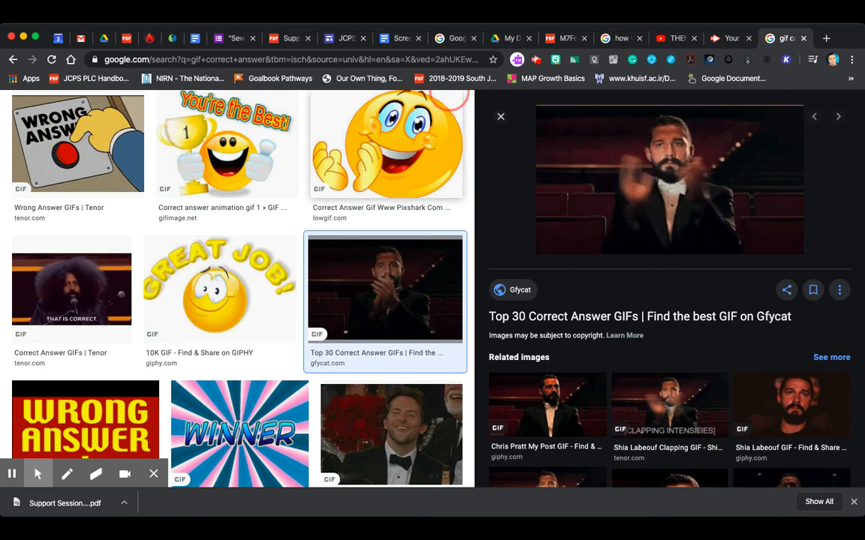
Return to the form and insert the clapping GIF into section 7 by URL, replacing the leftover Theme poster address with the copied one.
left_click(229, 38)
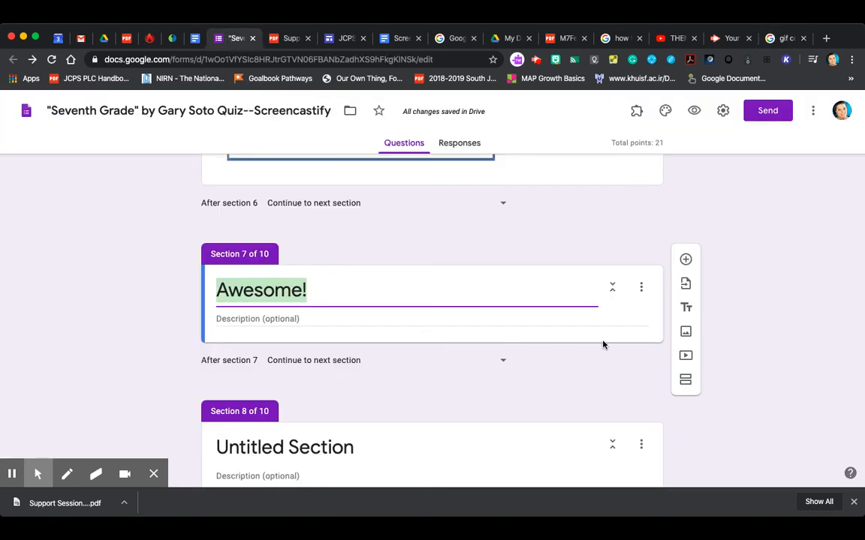
left_click(686, 333)
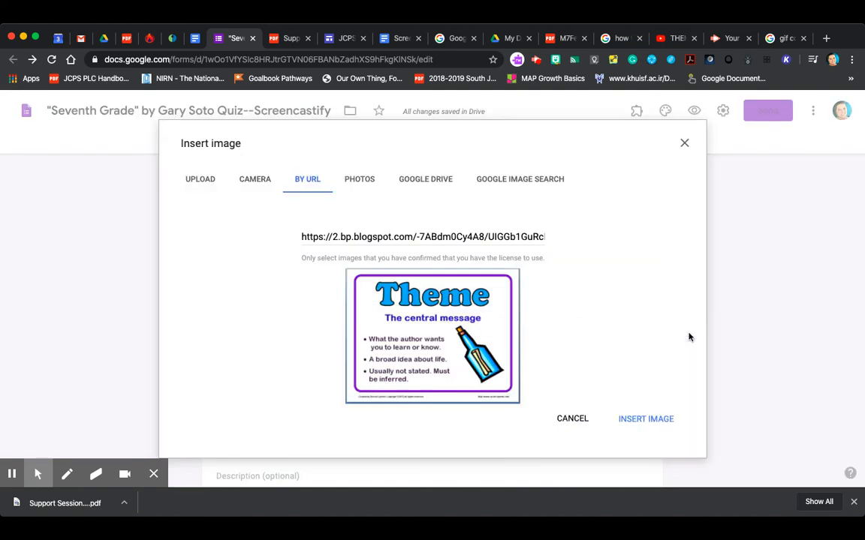
left_click(312, 236)
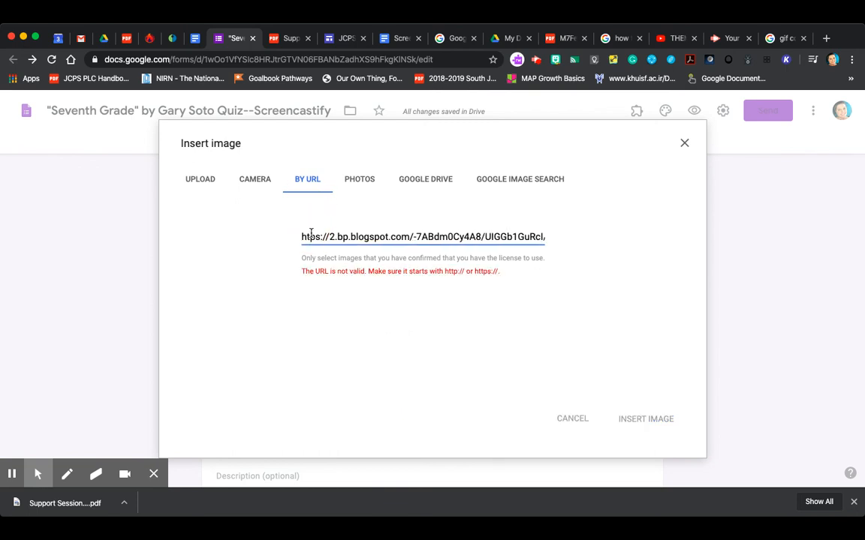
left_click(303, 237)
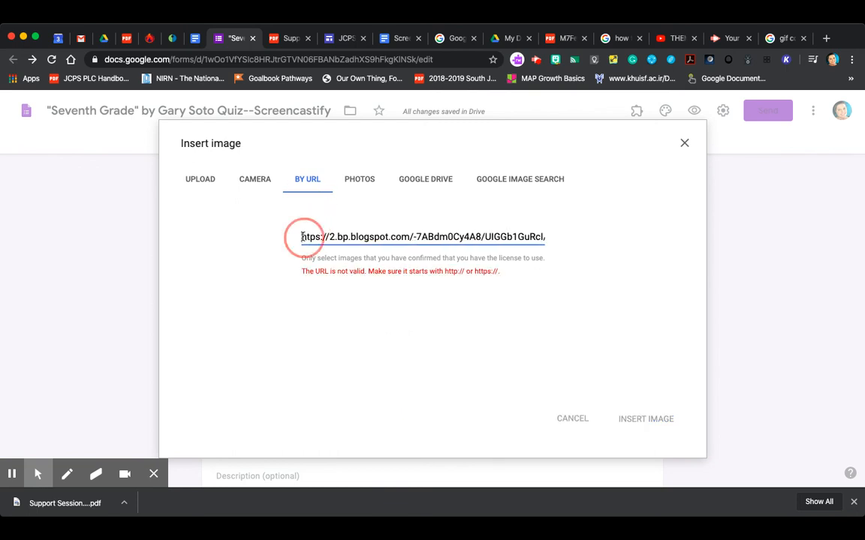
left_click_drag(302, 237, 593, 222)
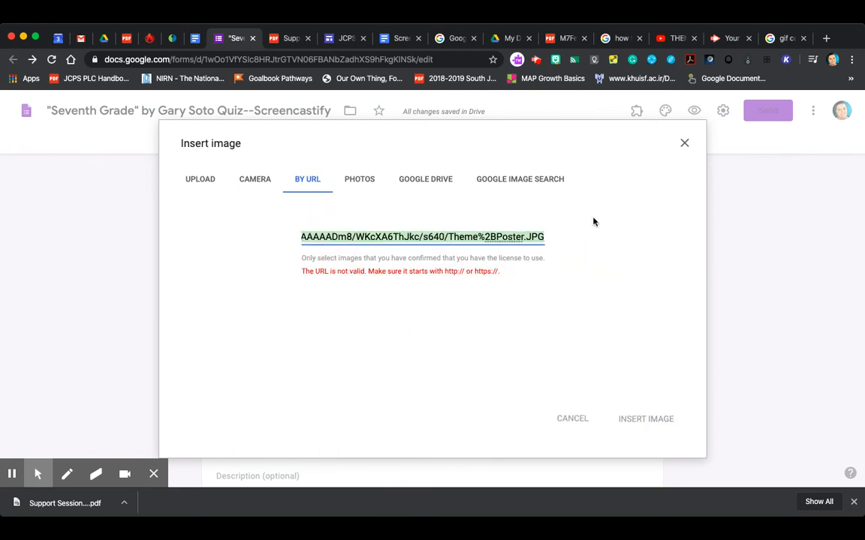
key("BackSpace")
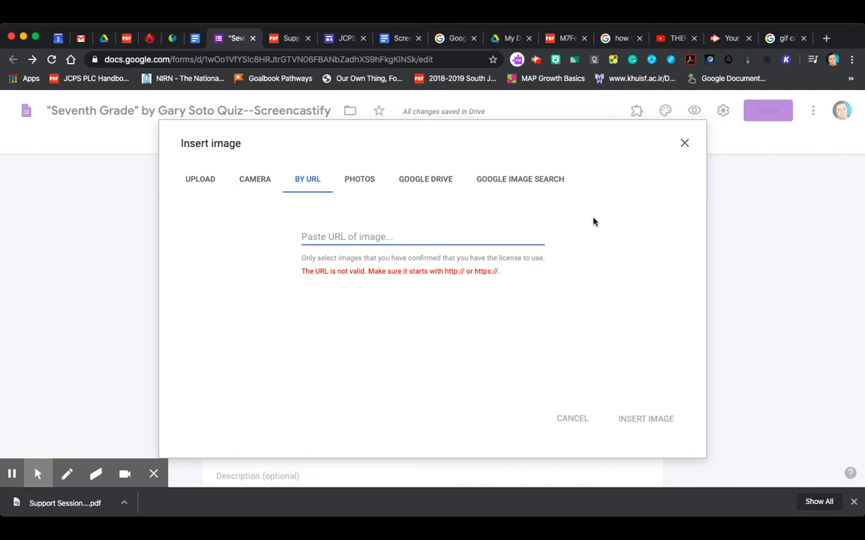
type("https://thumbs.gfycat.com/DazzlingThankfulGalapagossealion-size_restricted.gif")
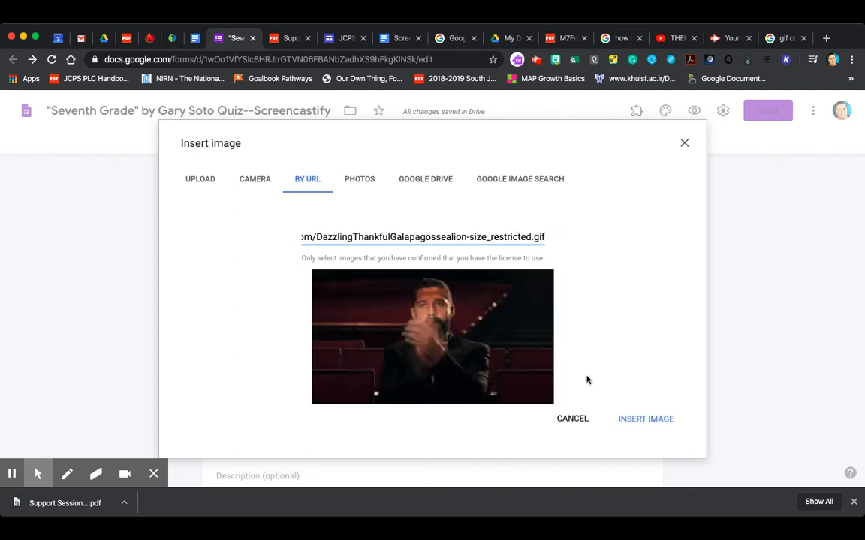
left_click(648, 424)
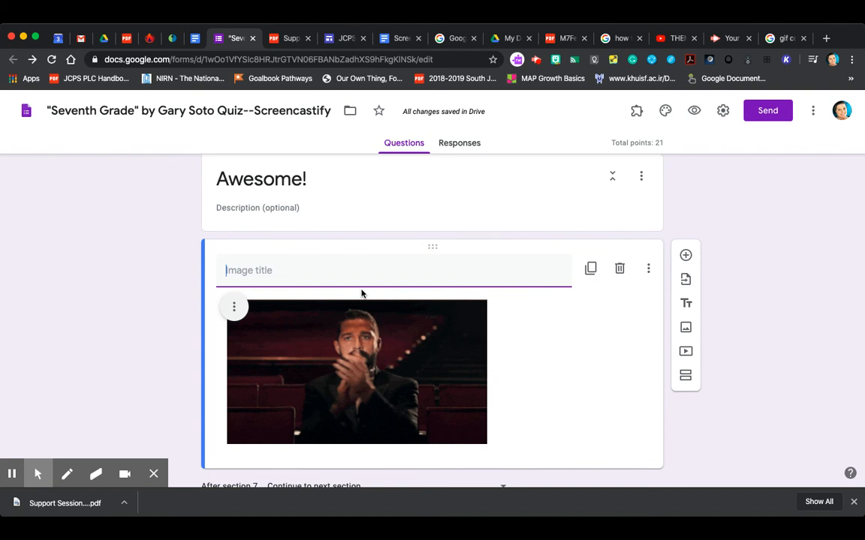
Title the clapping GIF "You are correct; you may move forward.".
type("You are correct")
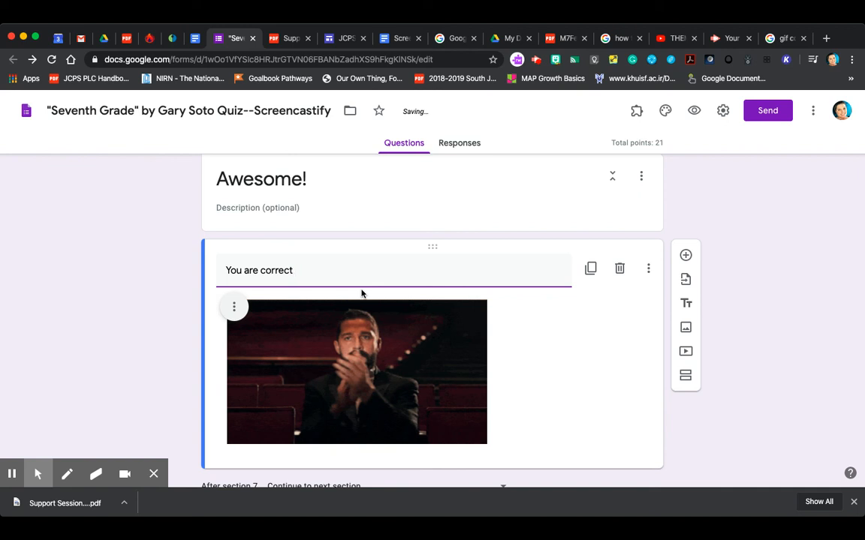
type("; you may move f")
type("or")
type("ve o")
type("forward.")
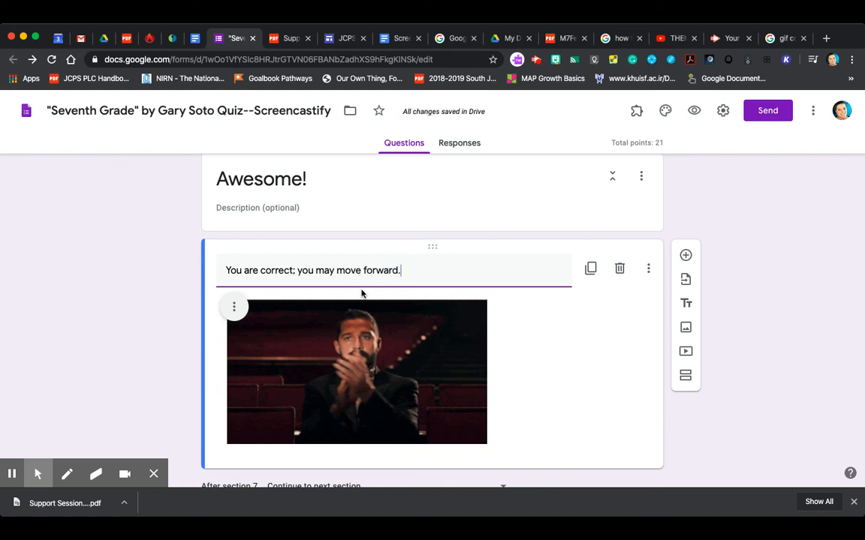
Make the section 5 question "One theme of the story is..." go to a section based on the answer.
scroll(361, 294, "up", 10)
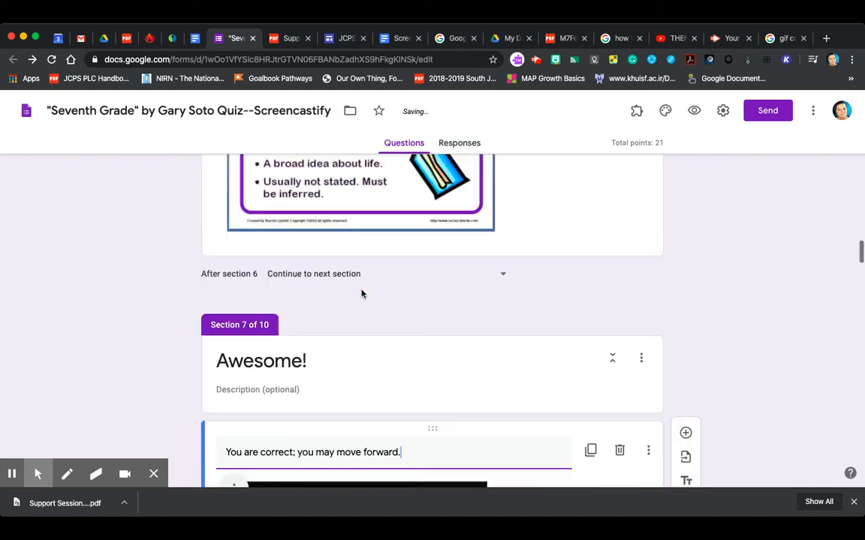
scroll(386, 212, "up", 5)
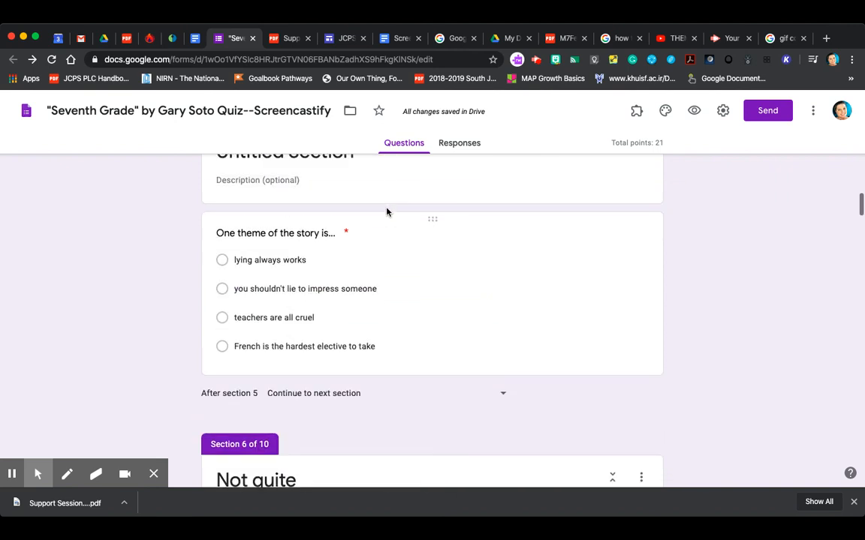
left_click(432, 278)
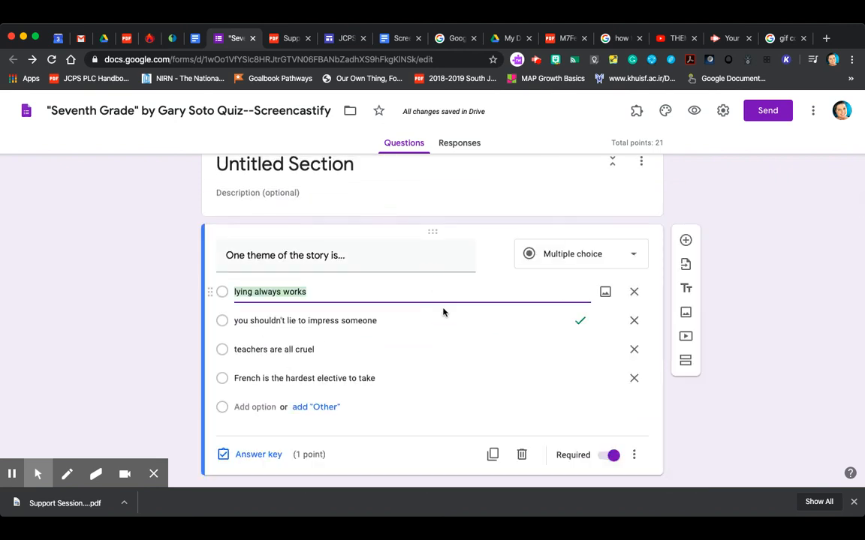
left_click(636, 457)
left_click(661, 427)
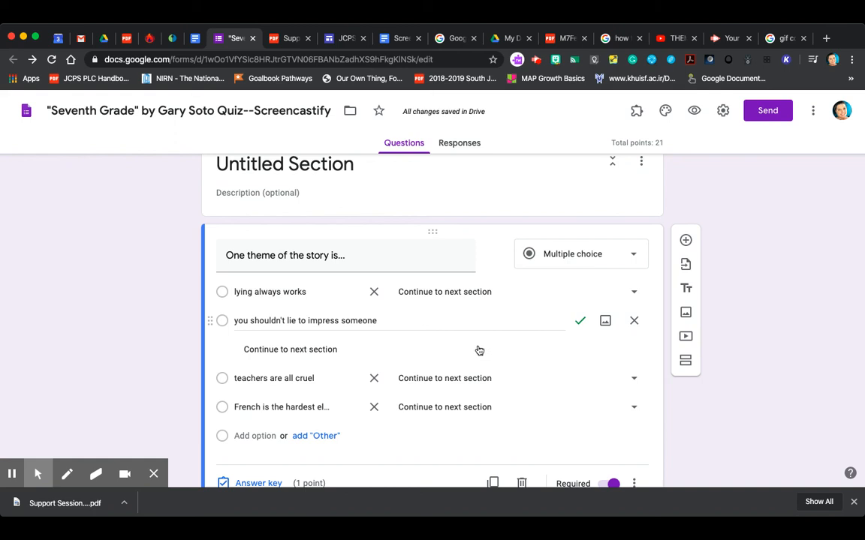
Route the correct answer "you shouldn't lie to impress someone" to section 7 (Awesome!).
left_click(479, 350)
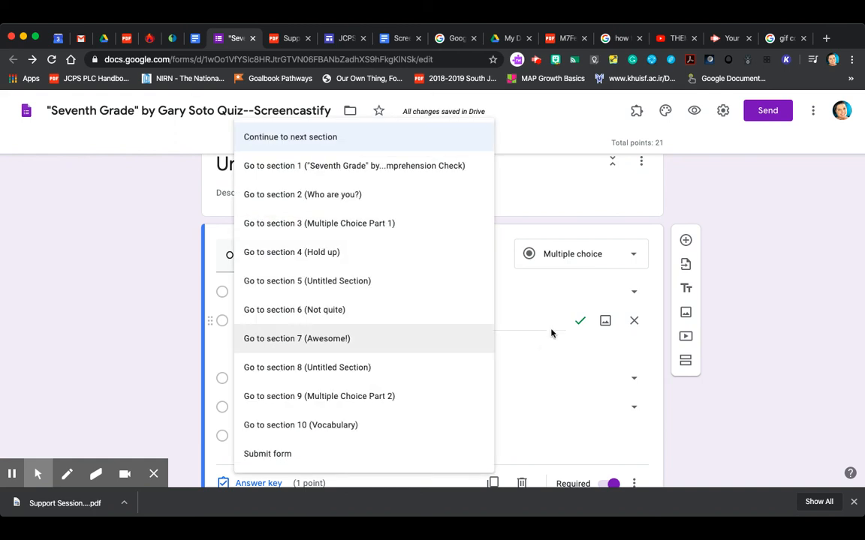
left_click(544, 310)
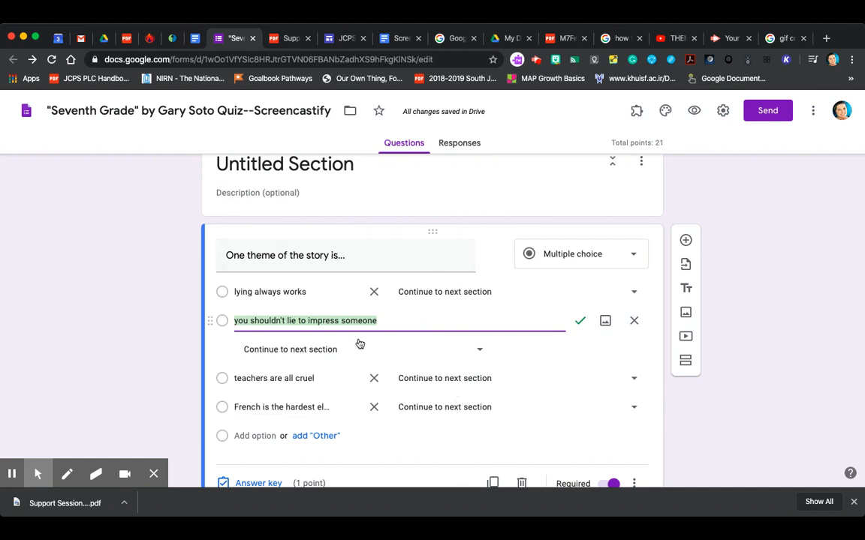
left_click(461, 353)
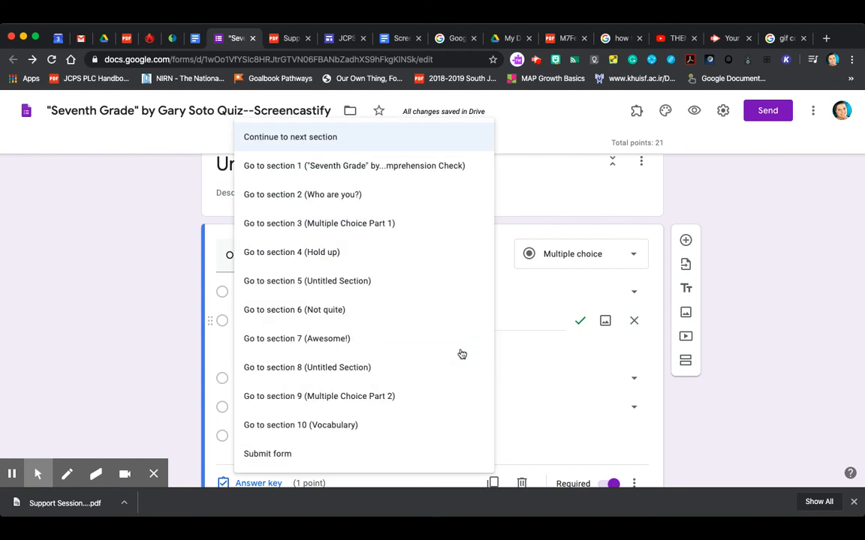
left_click(350, 338)
Route the three wrong answers, "lying always works", "teachers are all cruel" and the French elective option, to section 6 (Not quite).
left_click(416, 298)
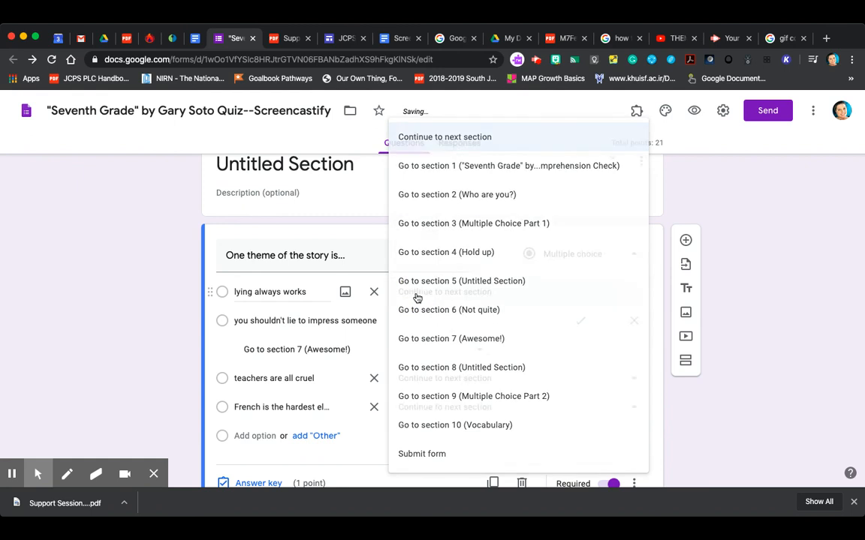
left_click(427, 320)
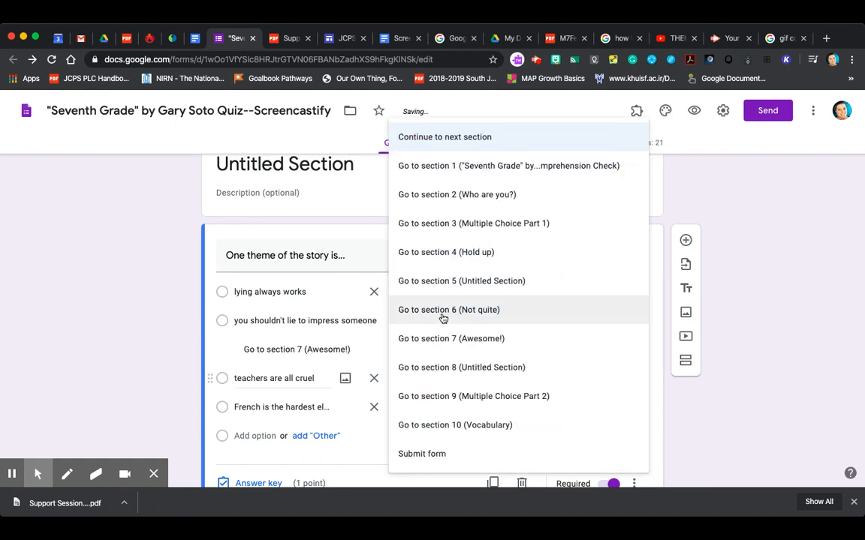
left_click(442, 315)
left_click(463, 407)
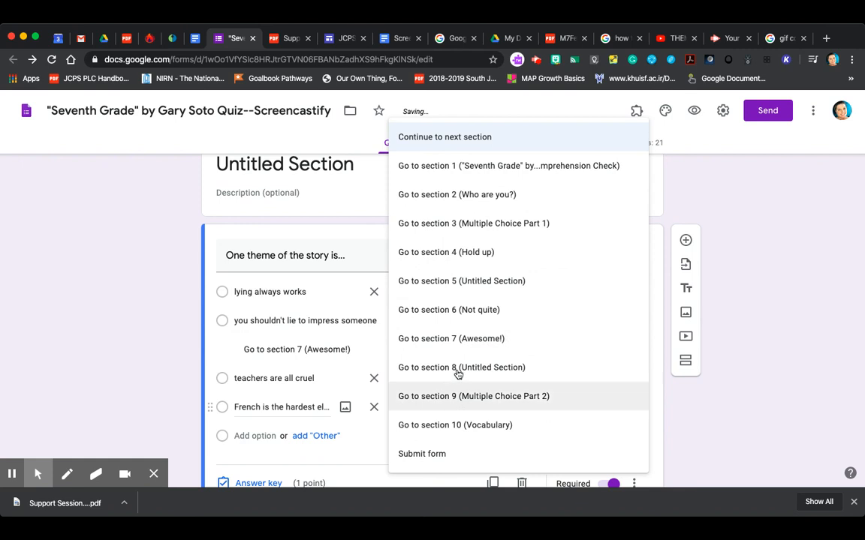
left_click(450, 318)
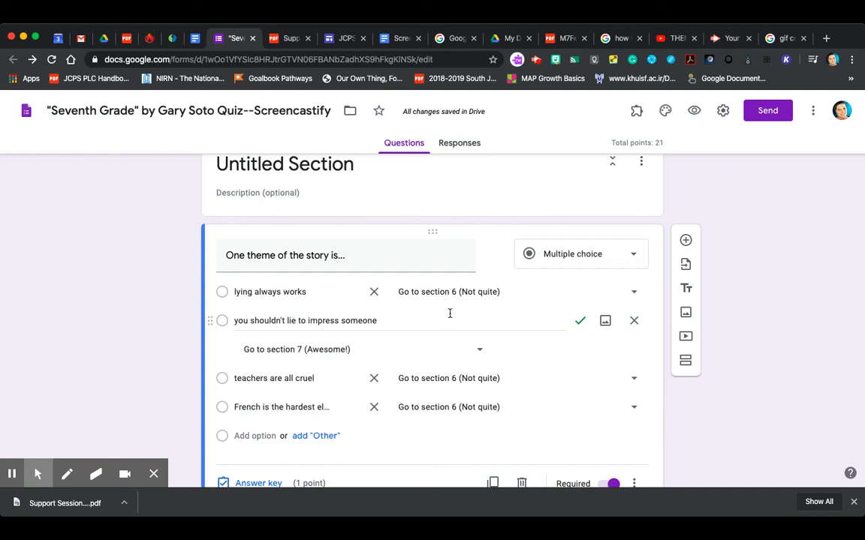
Review the branching flow from the section 5 theme question through the Not quite and Awesome! sections to the section 8 questions.
scroll(450, 314, "down", 3)
scroll(450, 314, "up", 3)
scroll(450, 314, "down", 1)
scroll(449, 315, "down", 10)
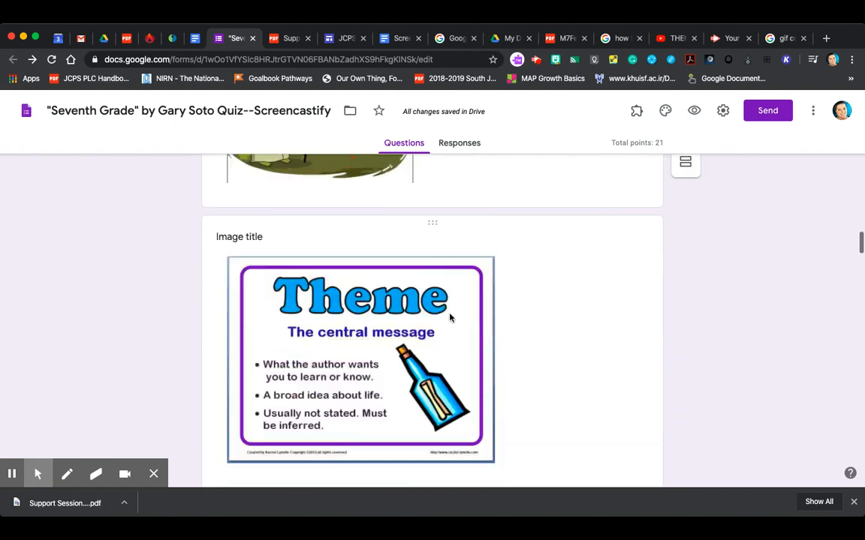
scroll(449, 317, "down", 5)
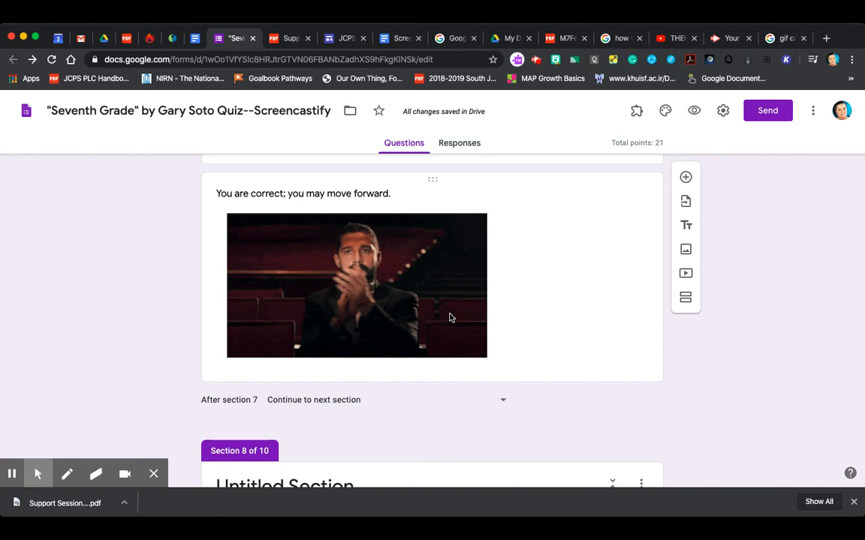
scroll(449, 317, "down", 5)
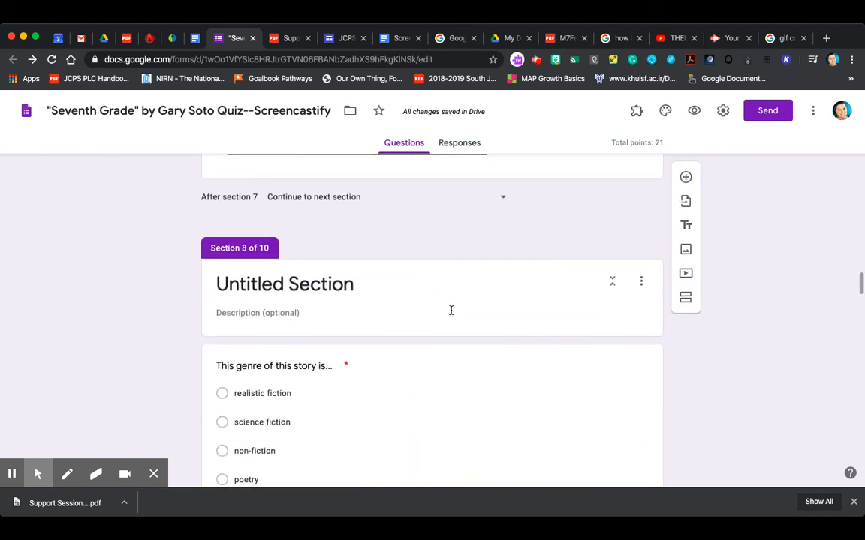
scroll(451, 310, "down", 5)
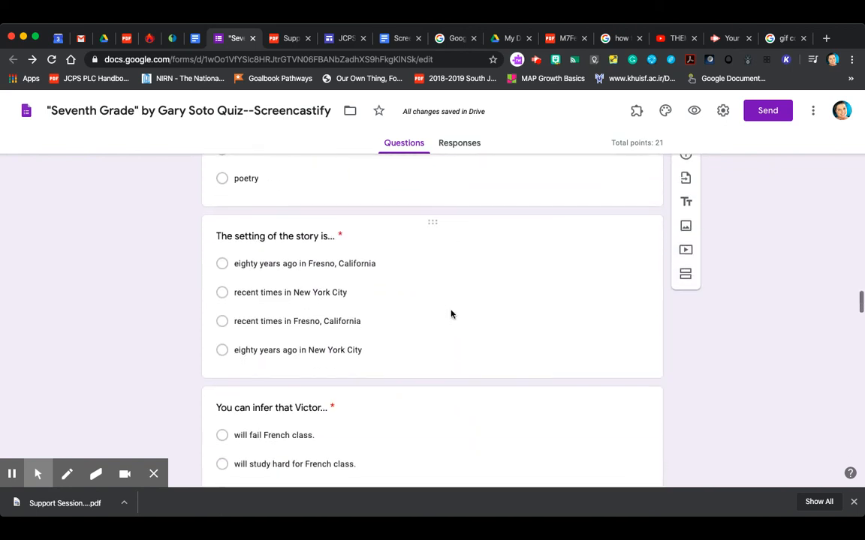
scroll(452, 311, "up", 5)
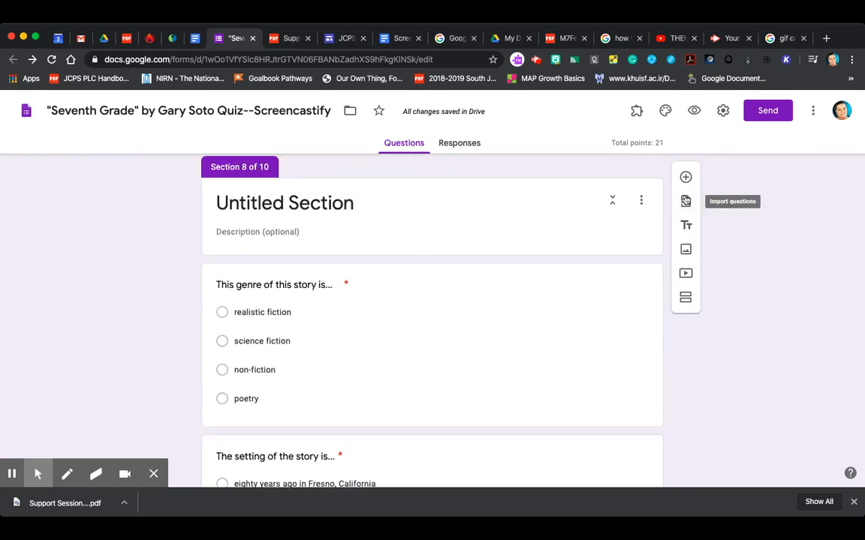
Look at the insert-image by URL and YouTube video by URL options, leaving both dialogs without inserting anything.
left_click(686, 250)
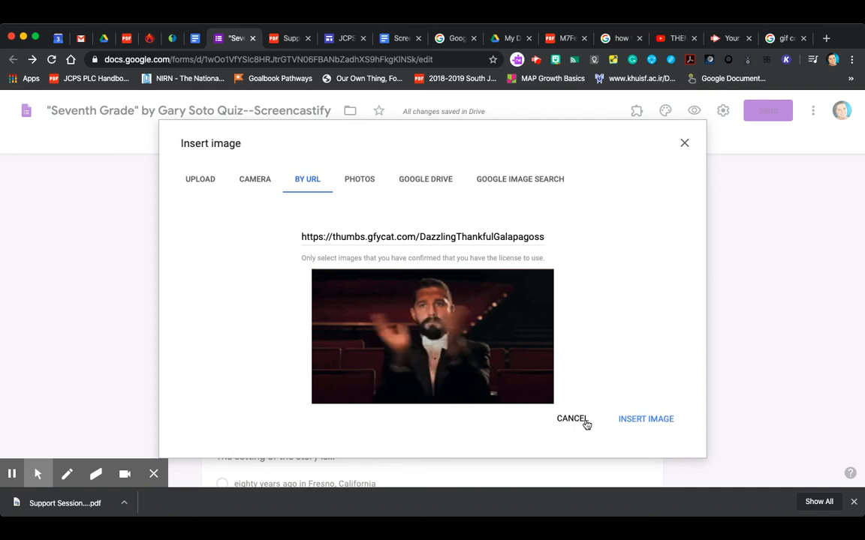
left_click(574, 420)
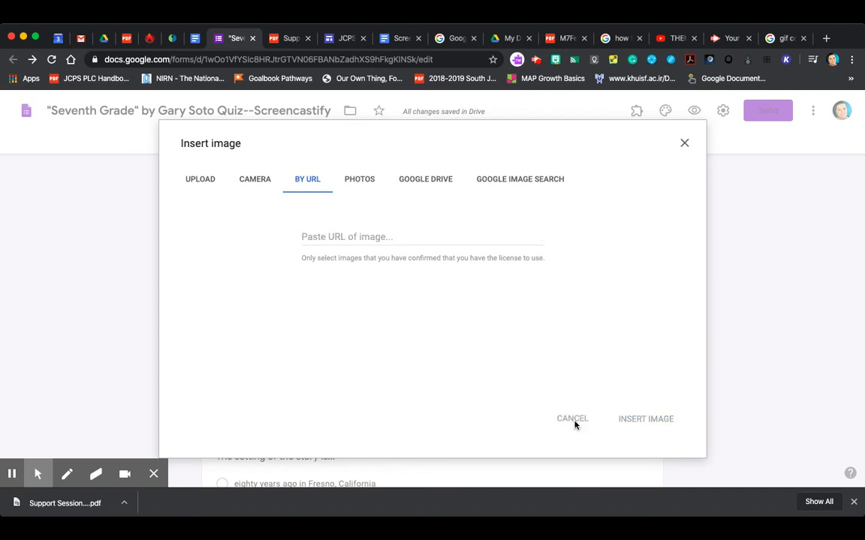
left_click(684, 144)
left_click(686, 276)
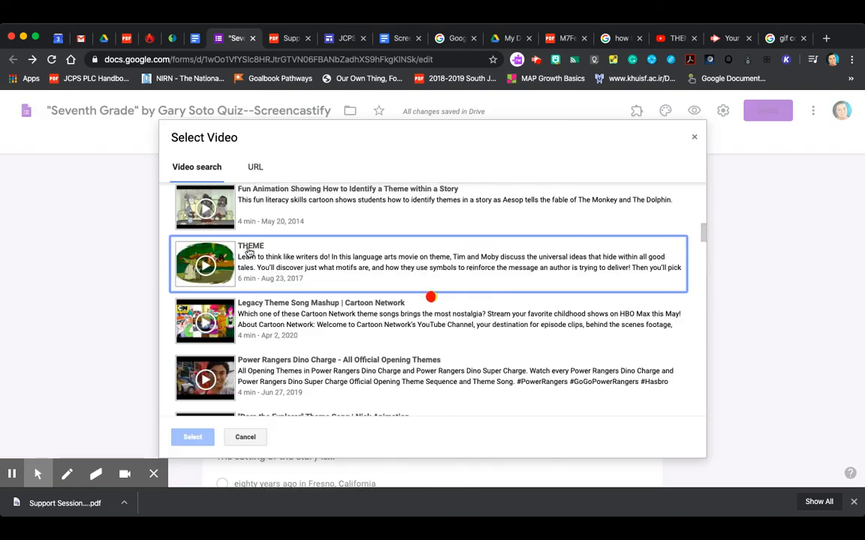
left_click(250, 168)
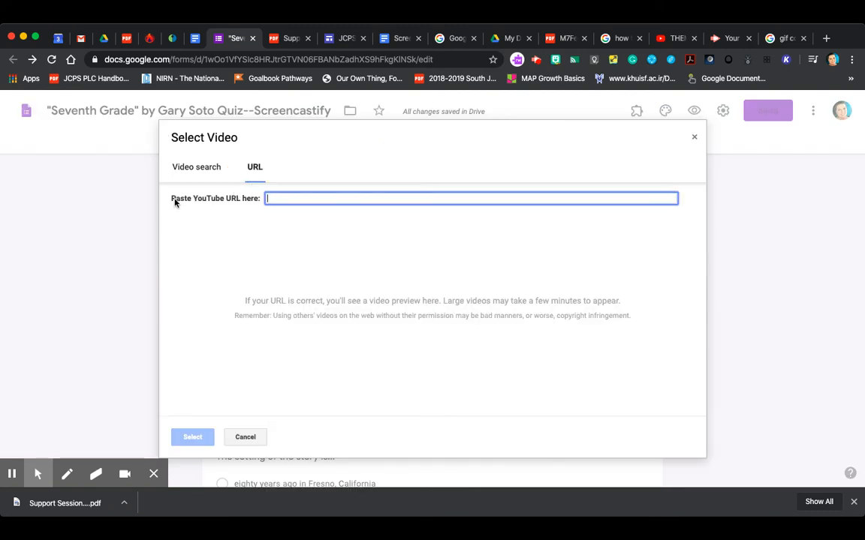
left_click(244, 445)
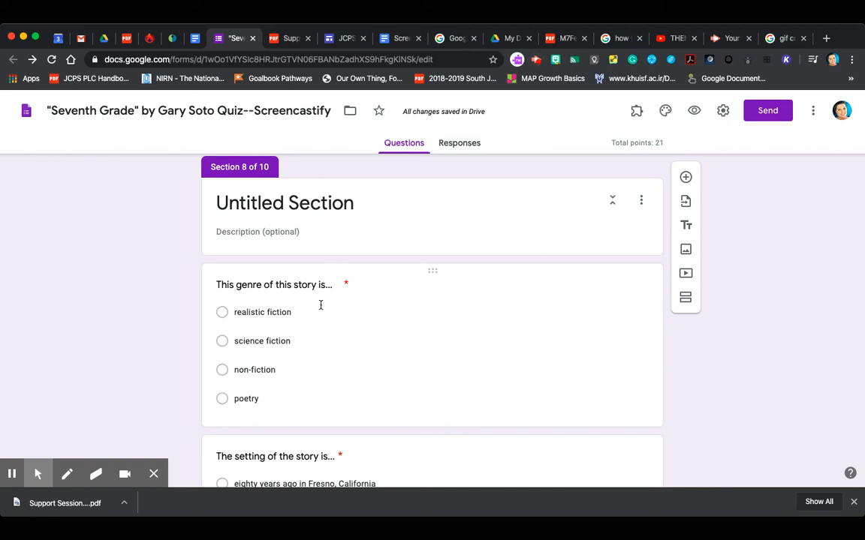
Review the remaining questions through section 10 (Vocabulary), and re-examine how sections 6 (Not quite) and 7 (Awesome!) lead onward.
scroll(340, 237, "down", 20)
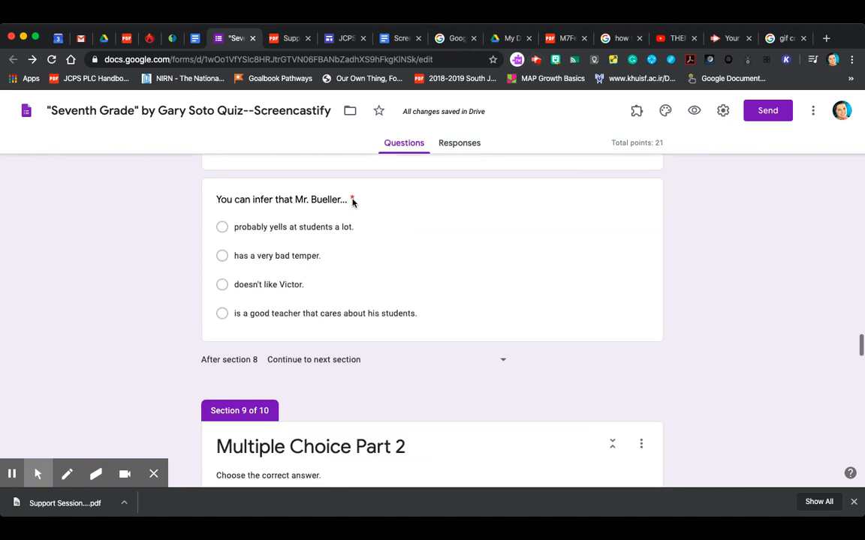
scroll(382, 309, "down", 10)
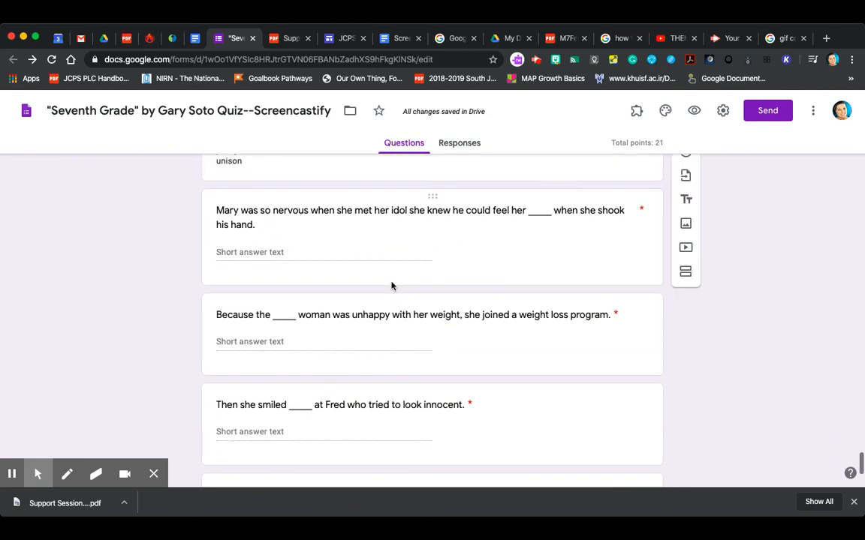
scroll(391, 288, "up", 5)
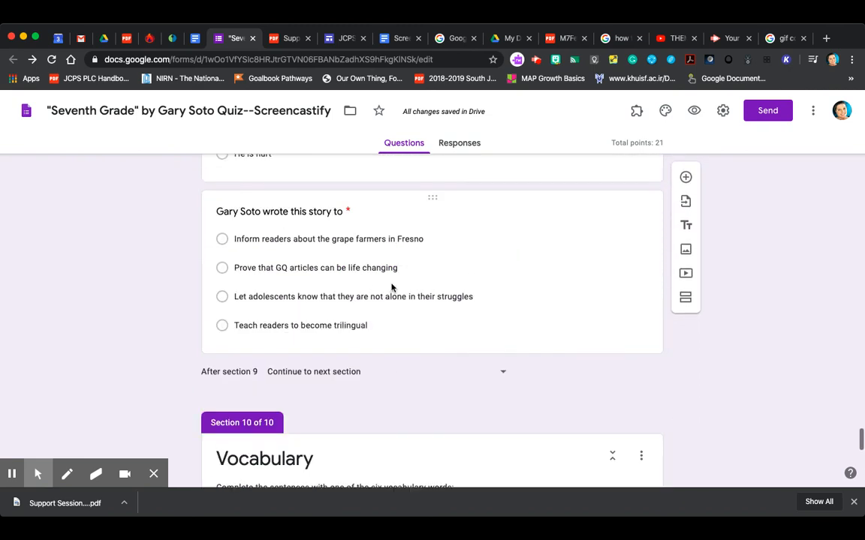
scroll(392, 288, "down", 9)
scroll(391, 288, "up", 10)
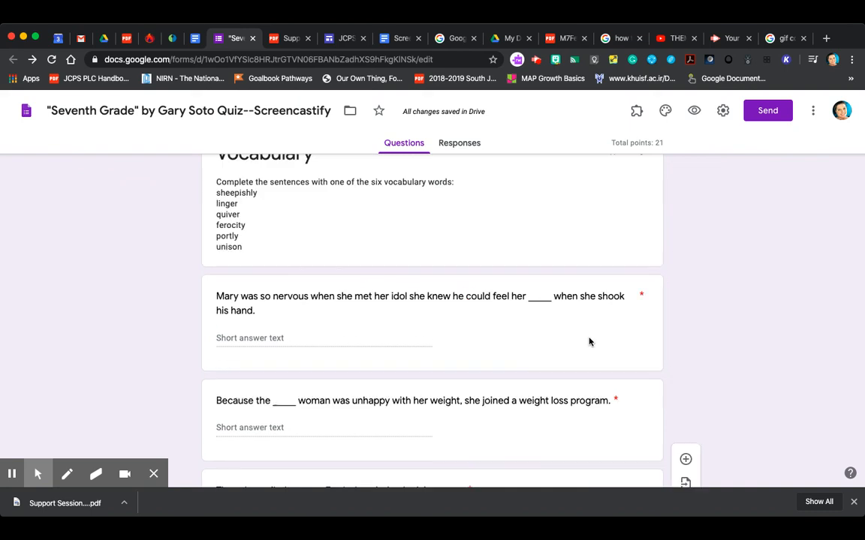
scroll(589, 342, "up", 10)
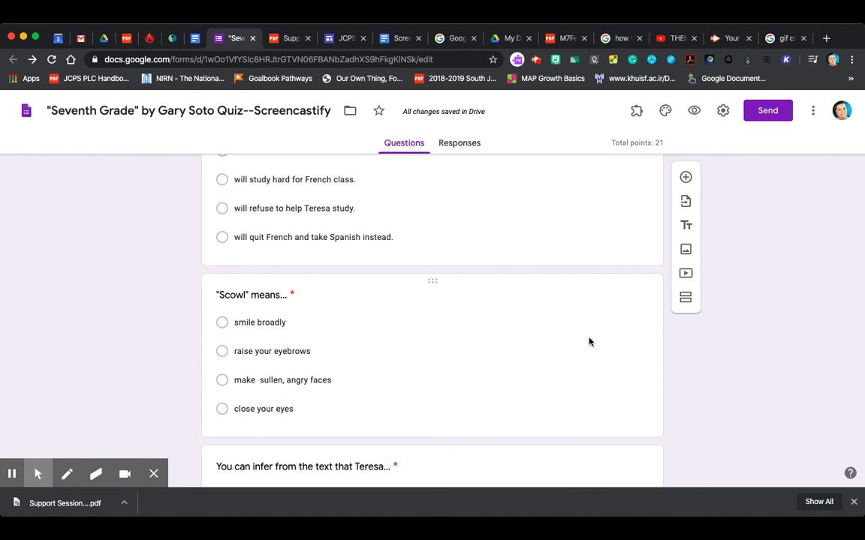
scroll(589, 342, "up", 3)
scroll(589, 341, "up", 2)
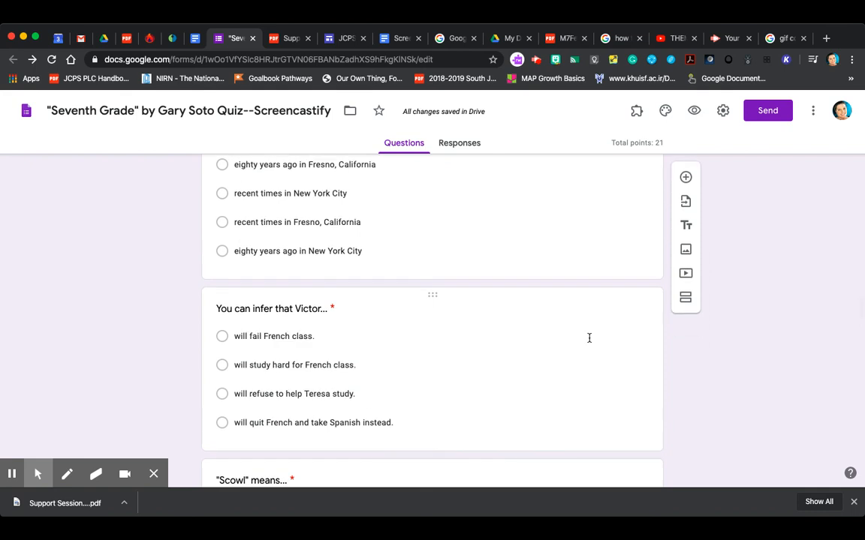
scroll(589, 339, "up", 10)
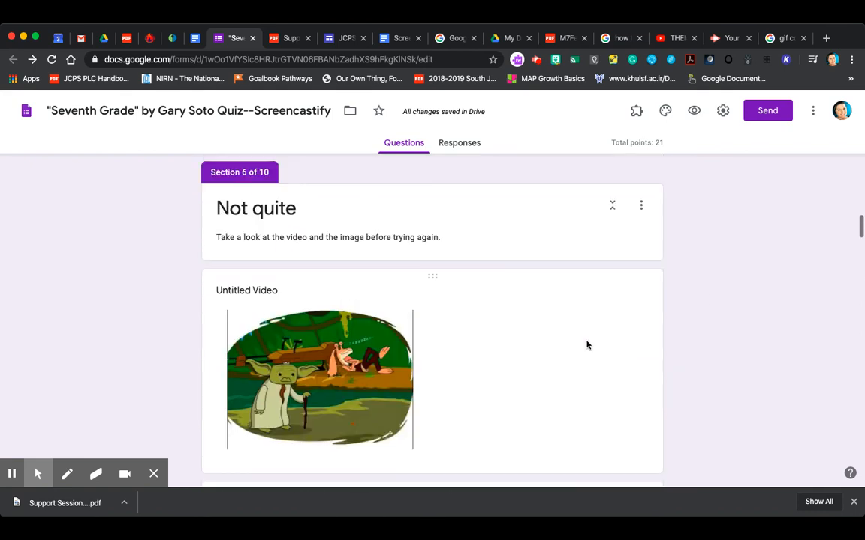
scroll(587, 345, "down", 15)
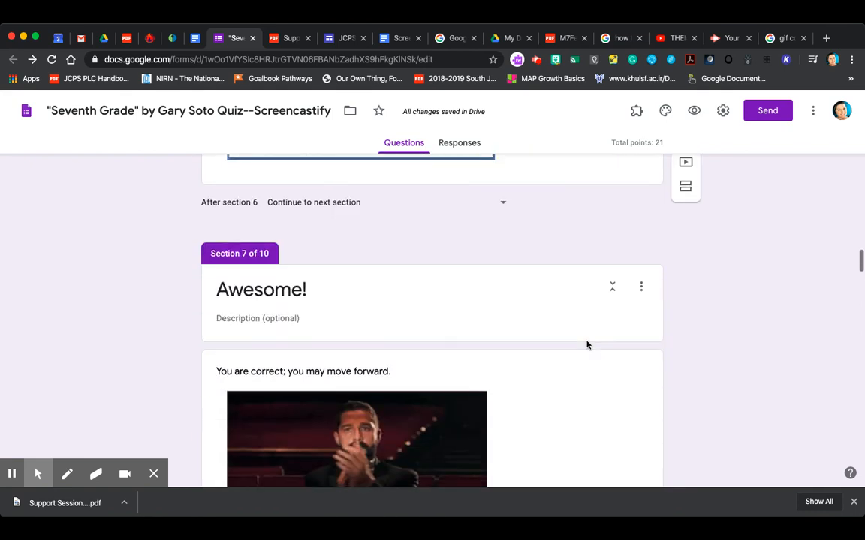
left_click(587, 345)
scroll(587, 345, "down", 3)
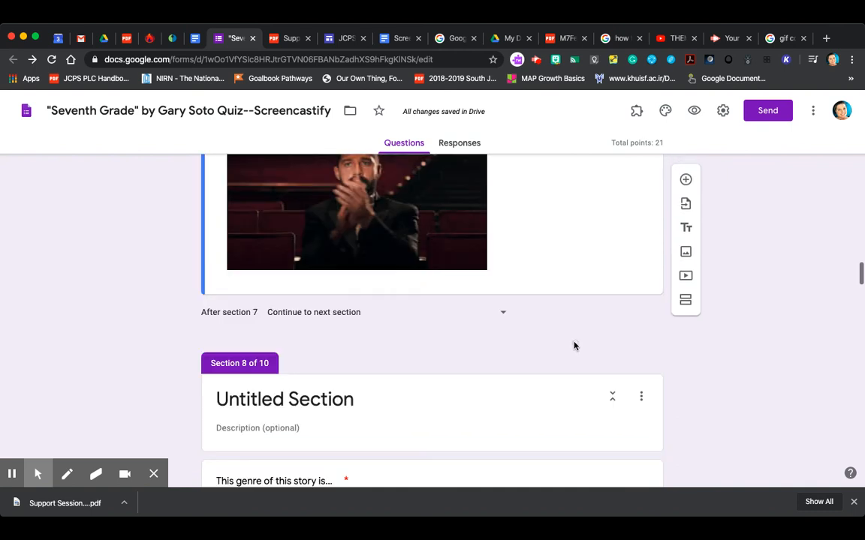
scroll(529, 326, "up", 3)
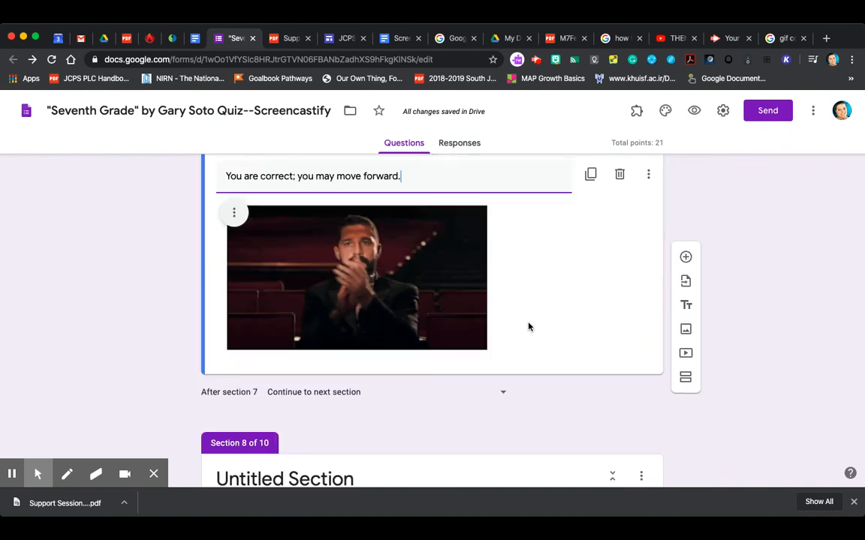
Add a multiple choice question "Ready to move on?" with the single option "Yes" below the Theme image in section 6.
scroll(529, 326, "up", 3)
left_click(585, 308)
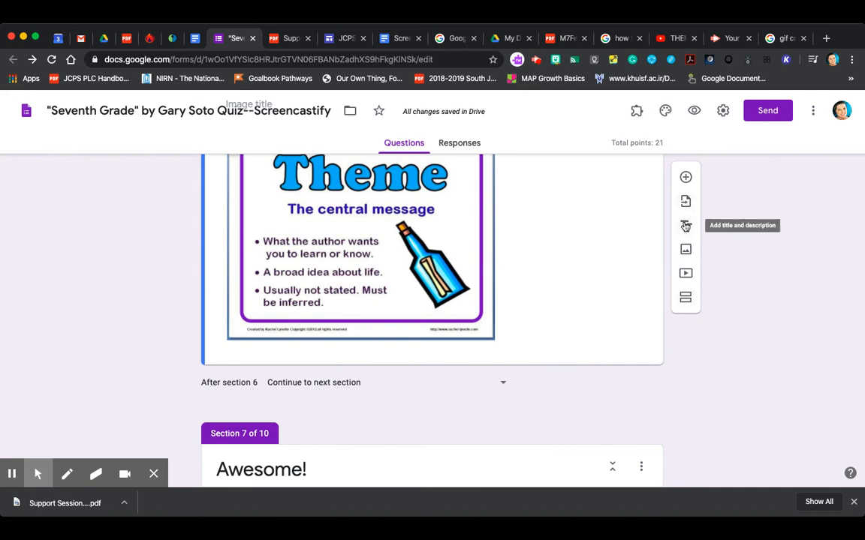
left_click(685, 180)
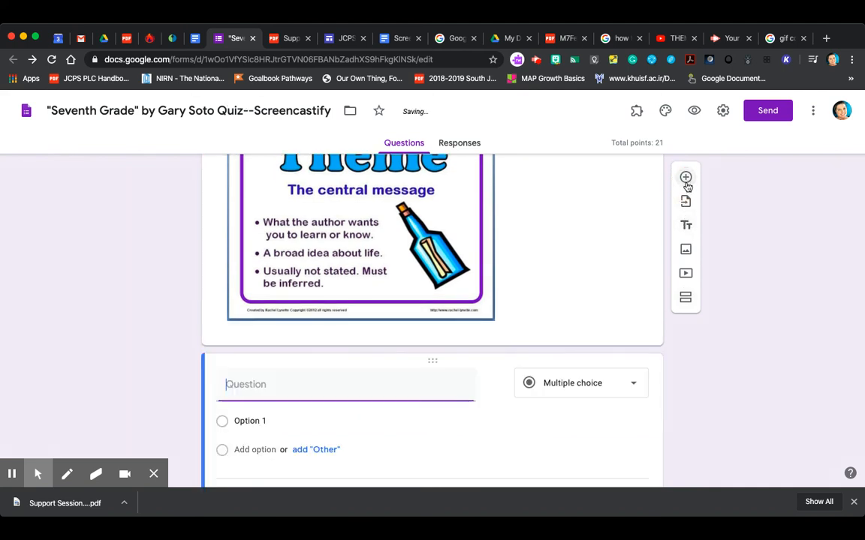
type("Ready to ")
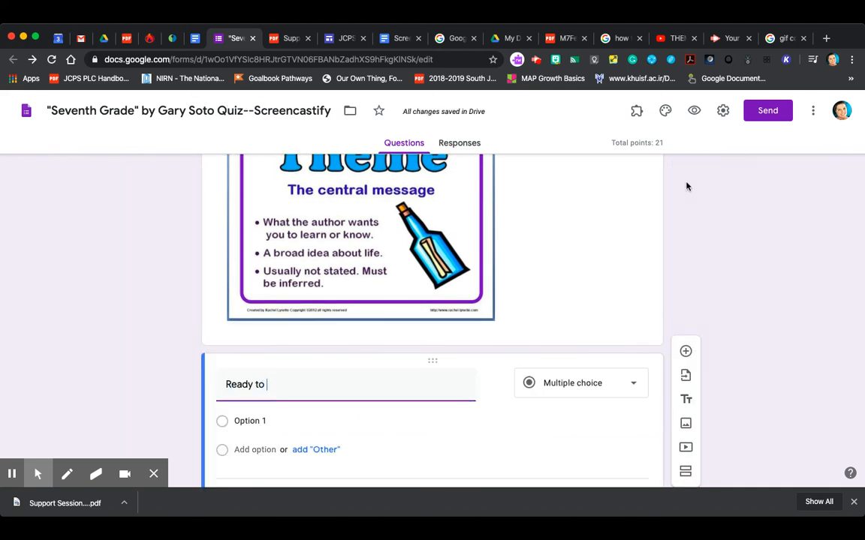
type("move on?")
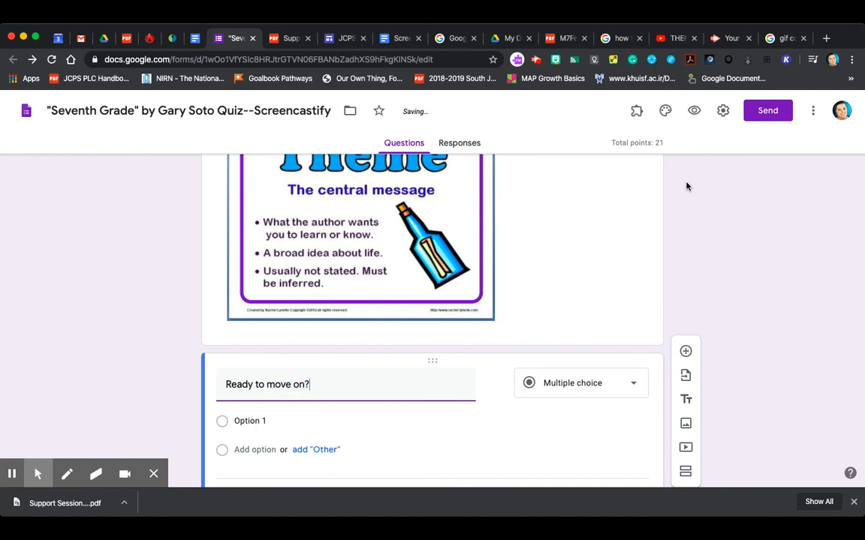
left_click(300, 422)
type("Yes")
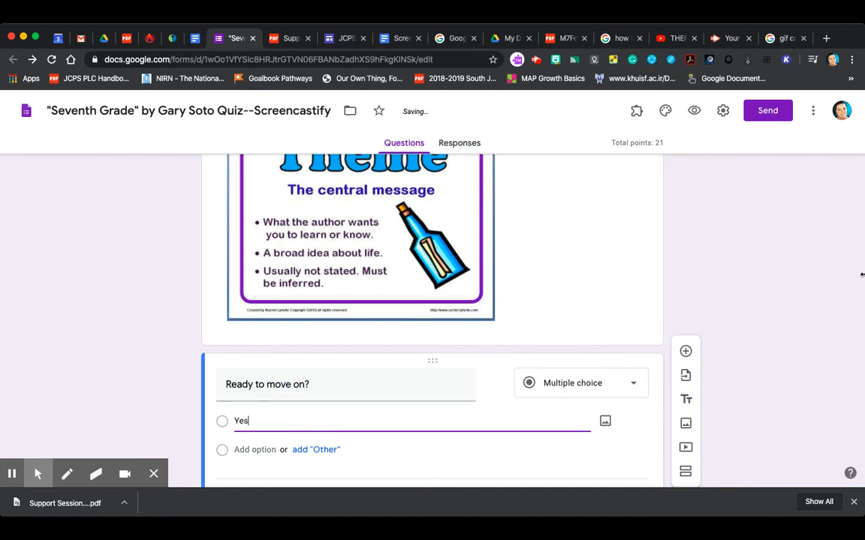
left_click(788, 325)
Set section 6 (Not quite) to go to section 5 (Untitled Section) when finished, and check the retry loop.
scroll(788, 323, "down", 2)
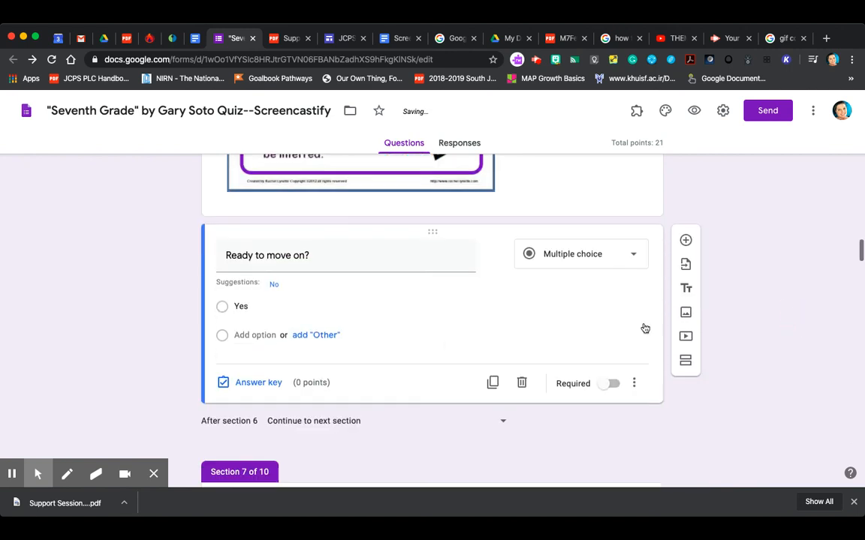
left_click(328, 421)
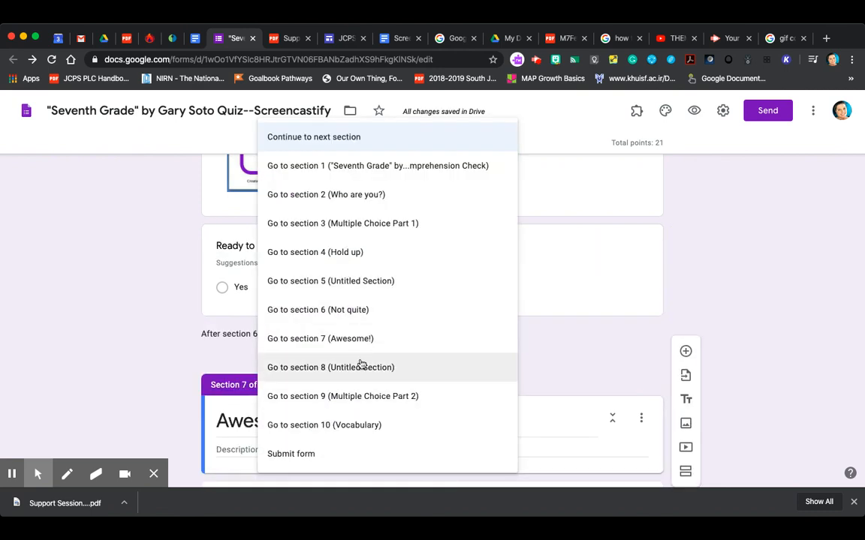
left_click(353, 289)
scroll(340, 336, "up", 7)
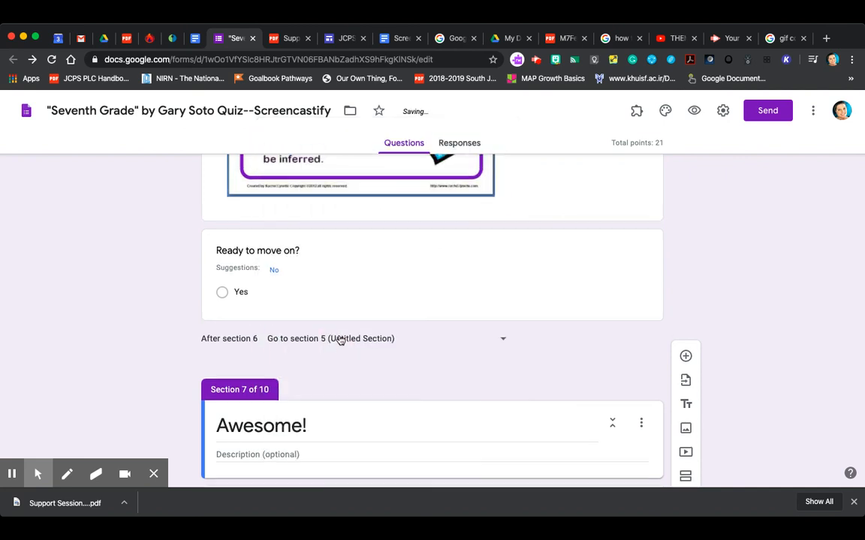
scroll(339, 336, "up", 3)
scroll(339, 335, "down", 2)
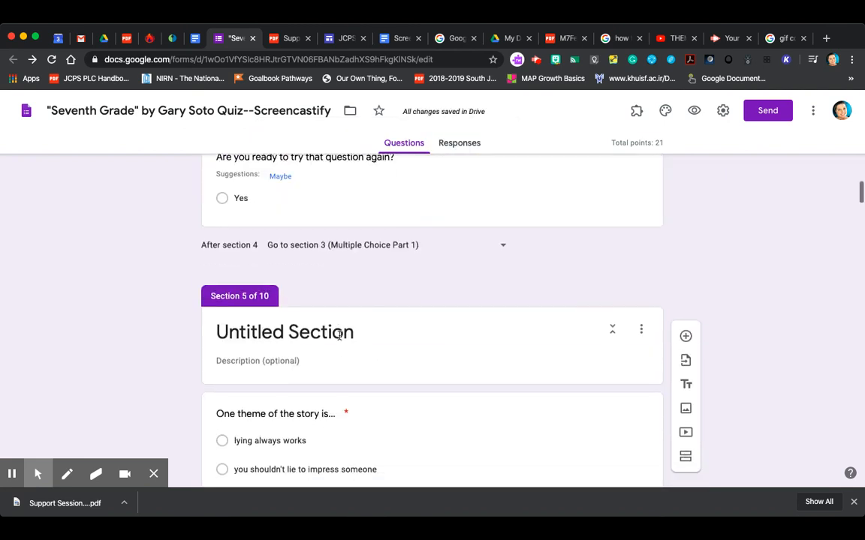
scroll(339, 339, "down", 10)
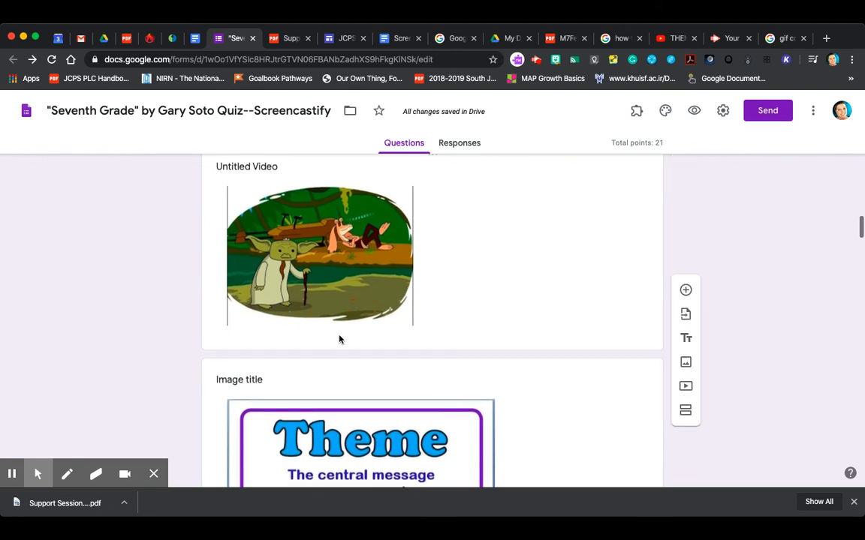
scroll(339, 337, "down", 1)
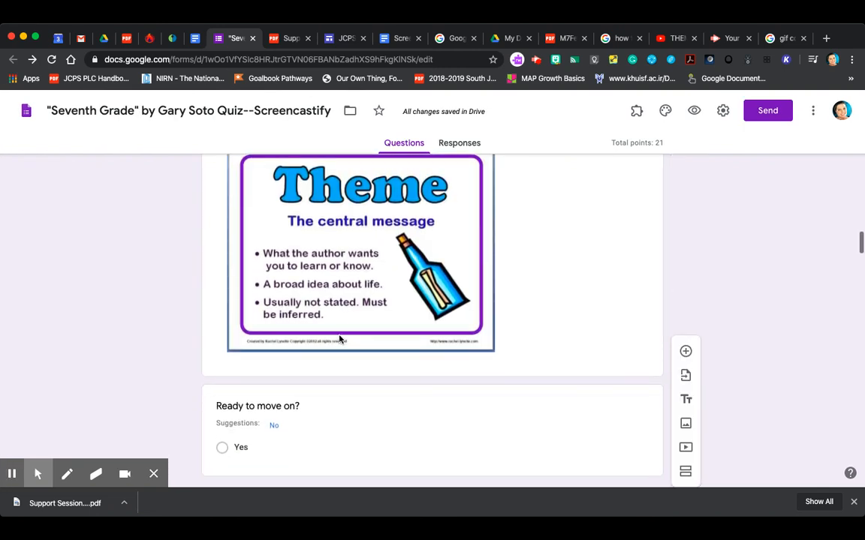